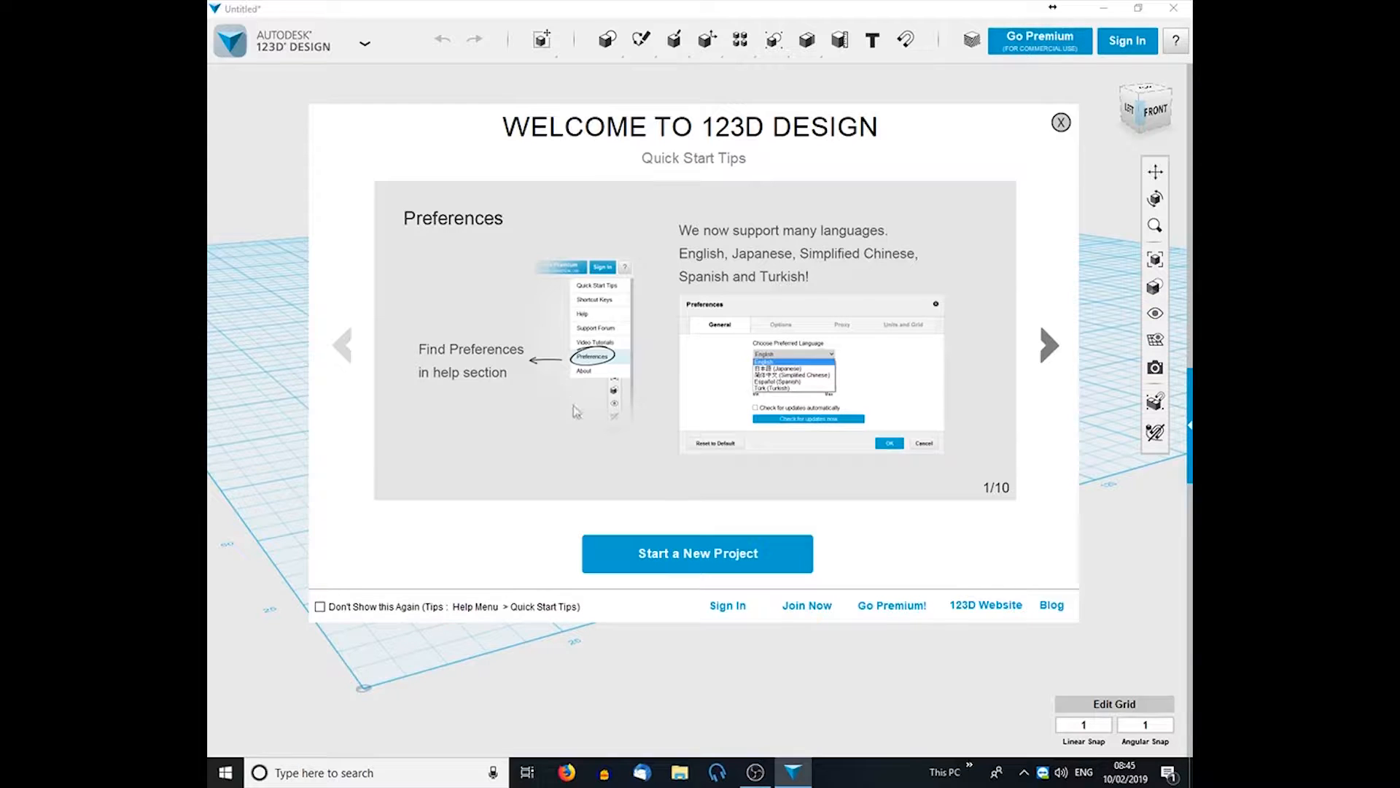
# Start a new project and place a box primitive with length, width and height 20 near the grid's front corner.
pyautogui.click(645, 556)
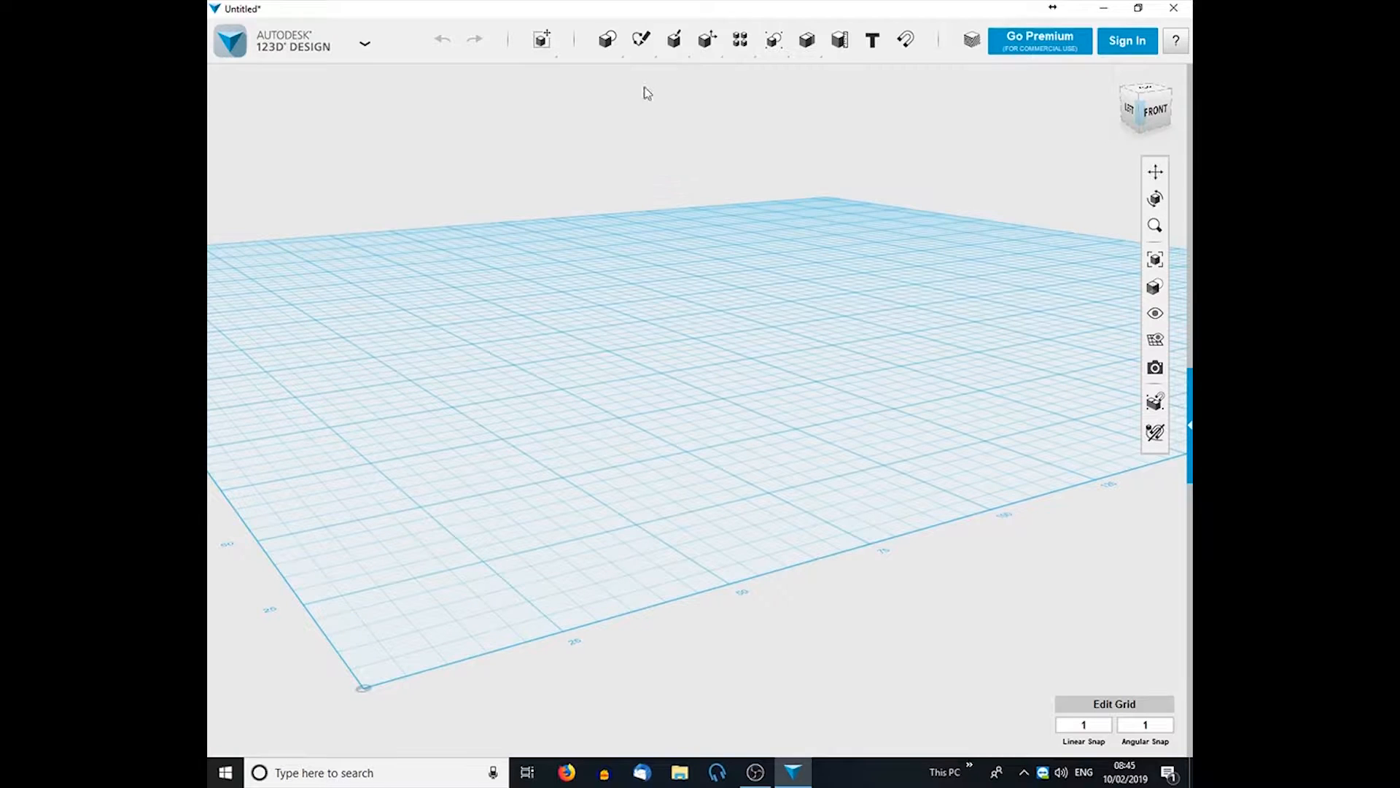
pyautogui.moveTo(684, 46)
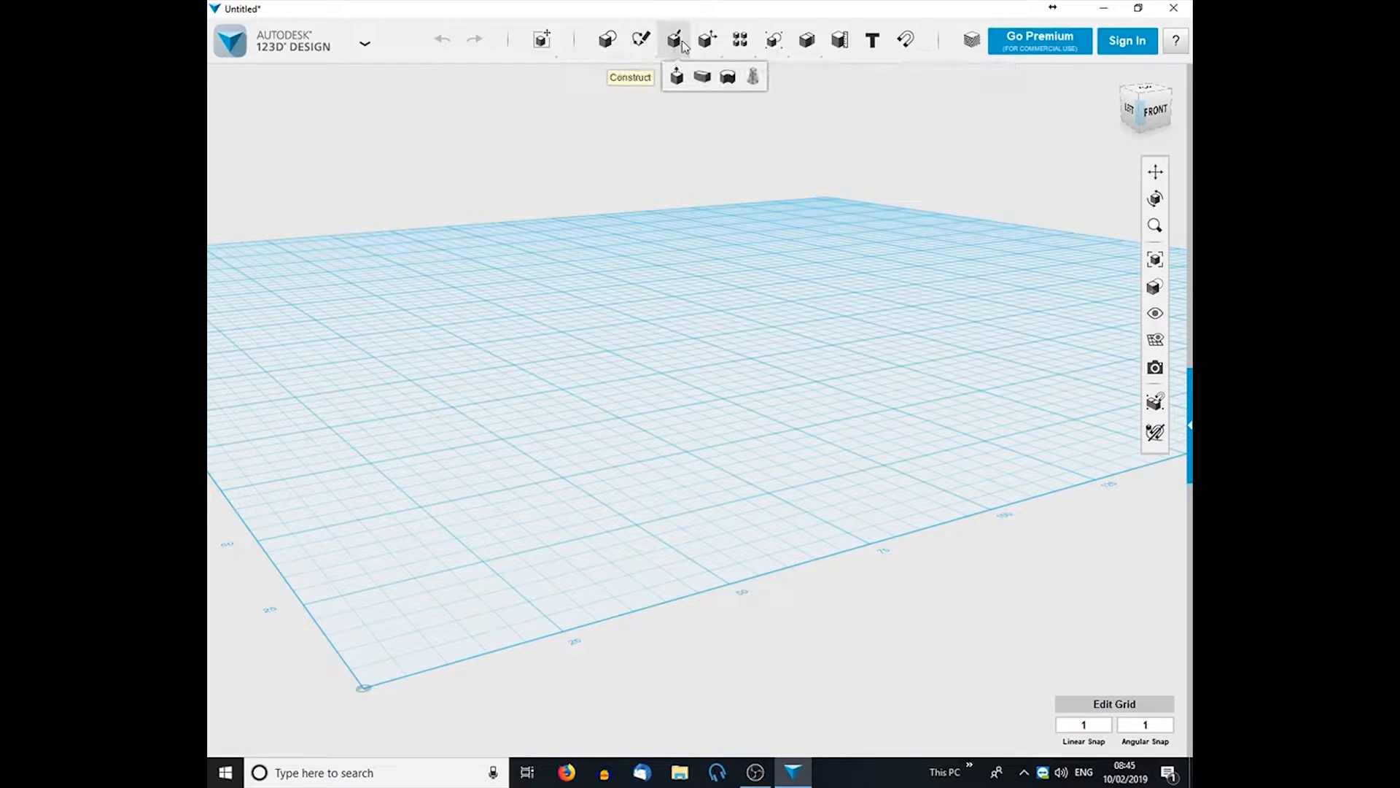
pyautogui.click(744, 76)
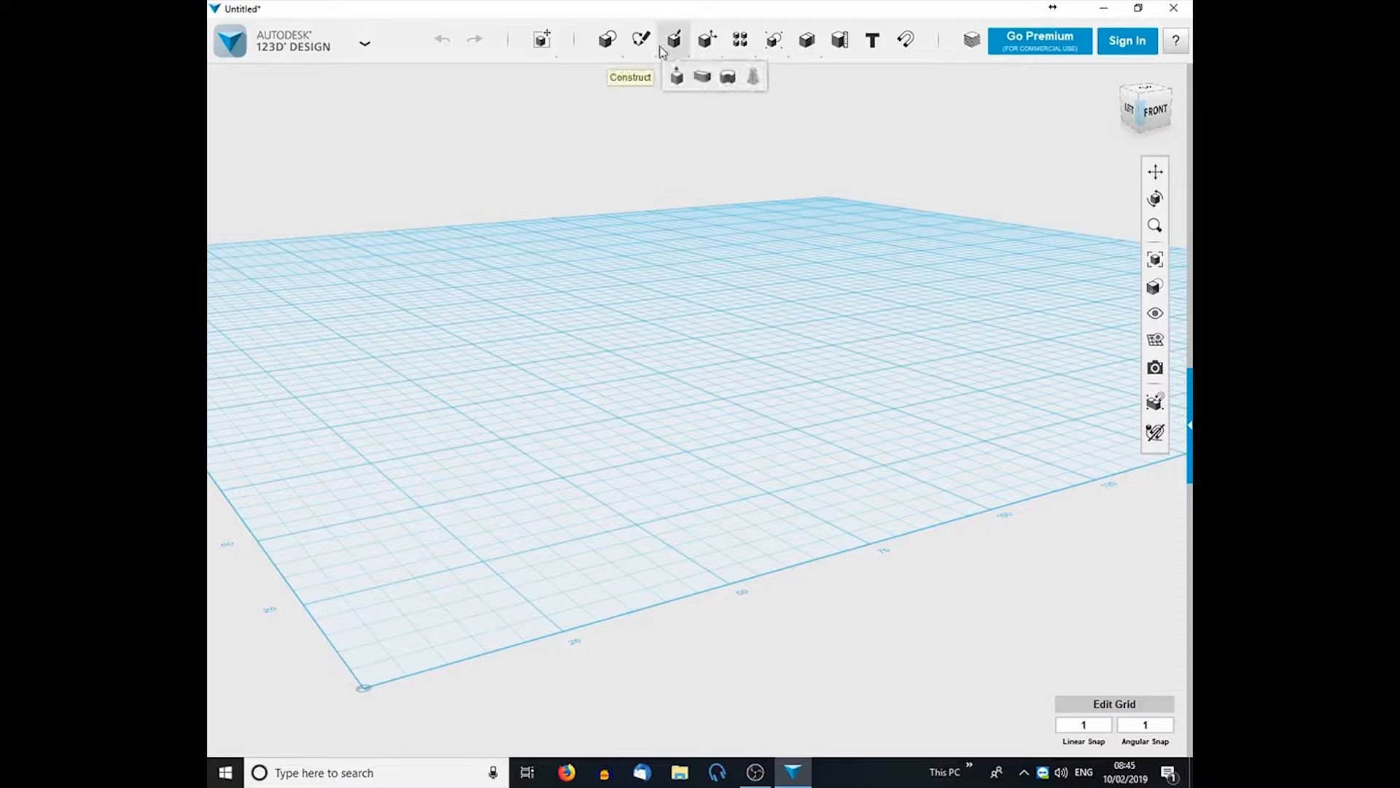
pyautogui.moveTo(642, 46)
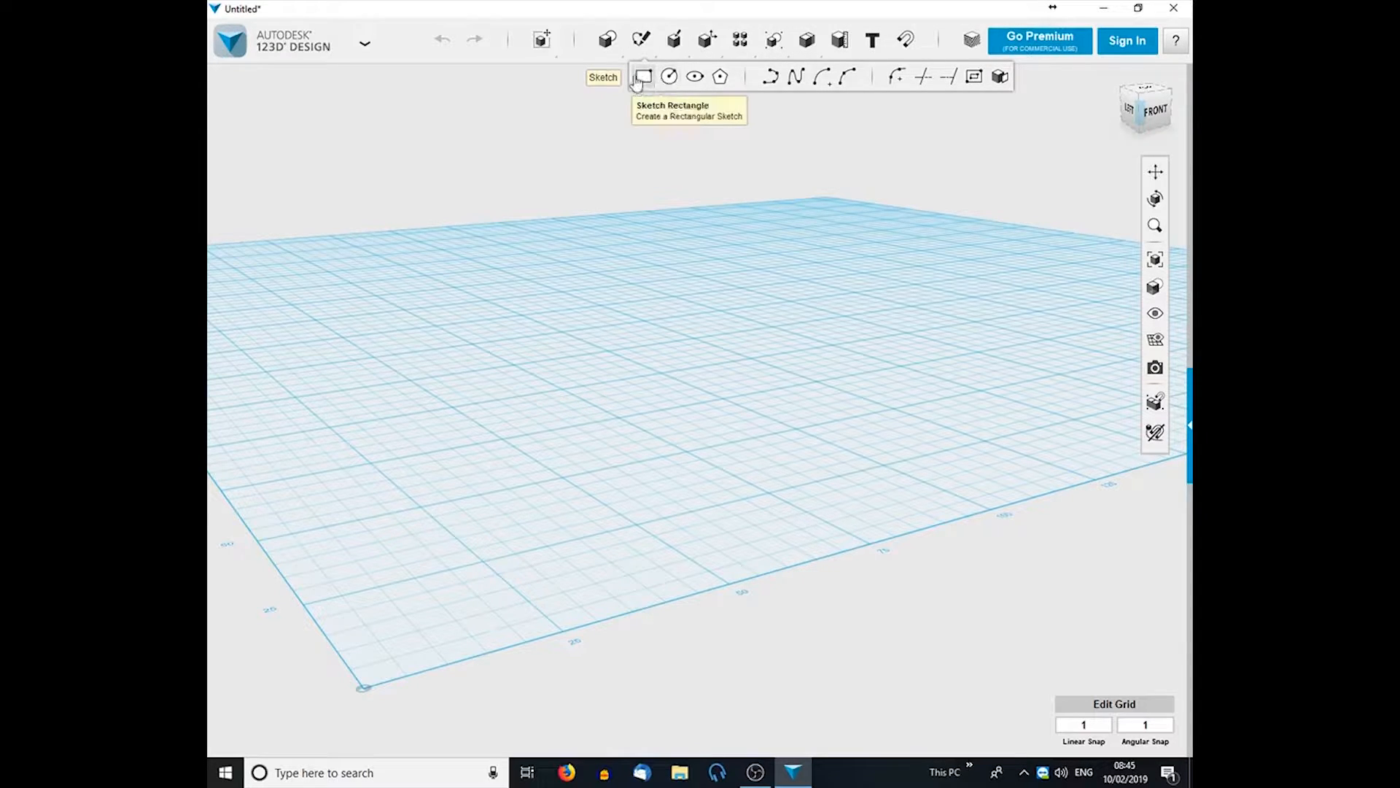
pyautogui.moveTo(684, 32)
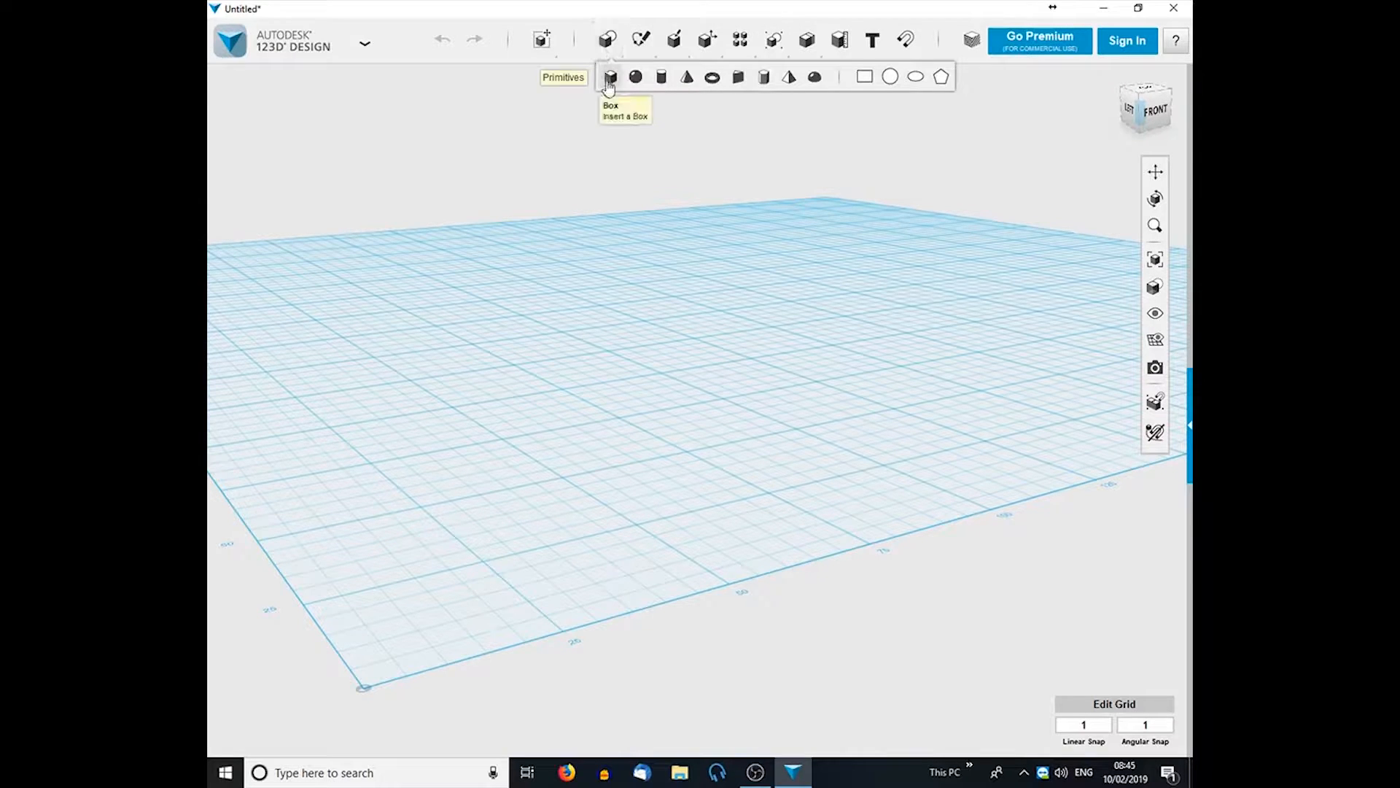
pyautogui.click(609, 77)
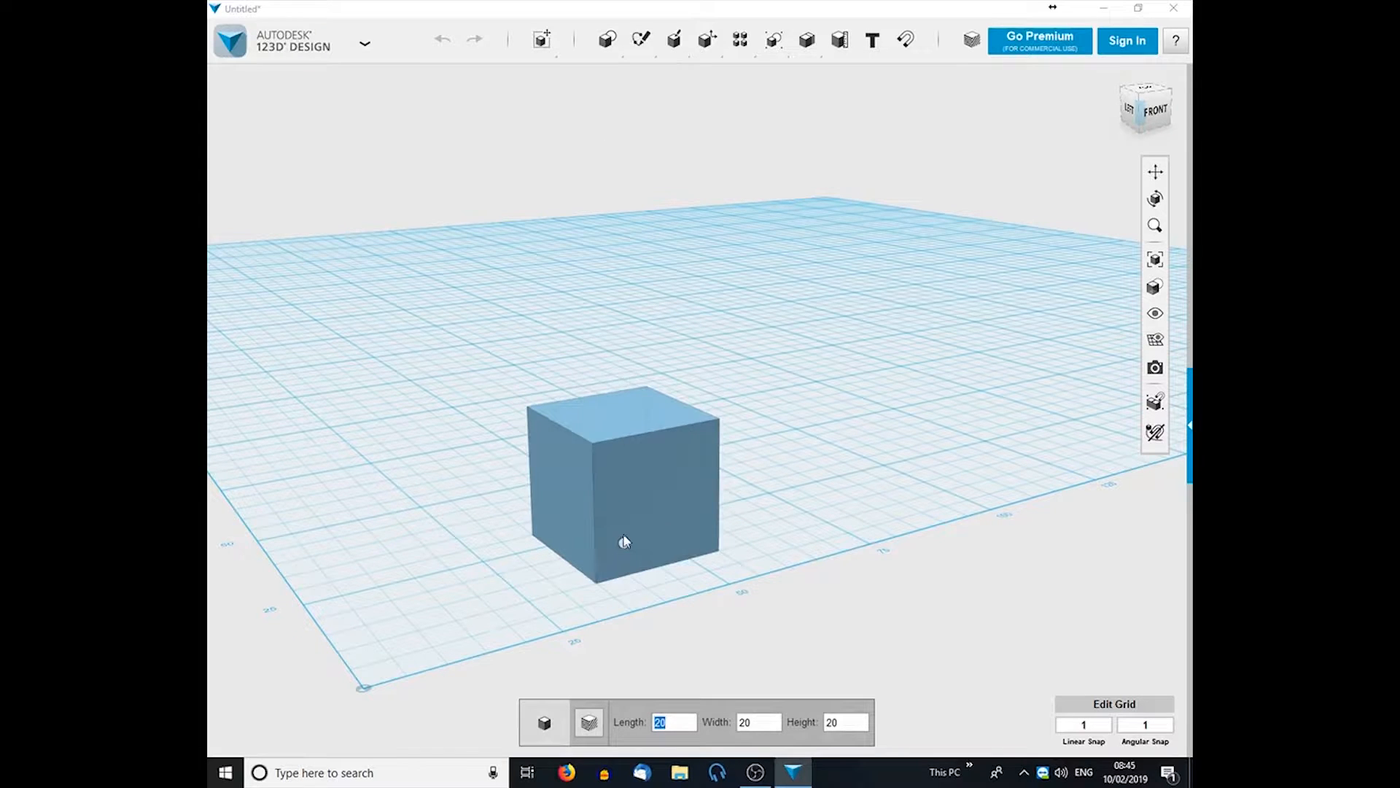
pyautogui.click(622, 532)
# Extrude the box's top face upward by 10 mm.
pyautogui.moveTo(773, 557); pyautogui.dragTo(741, 554, button='right')
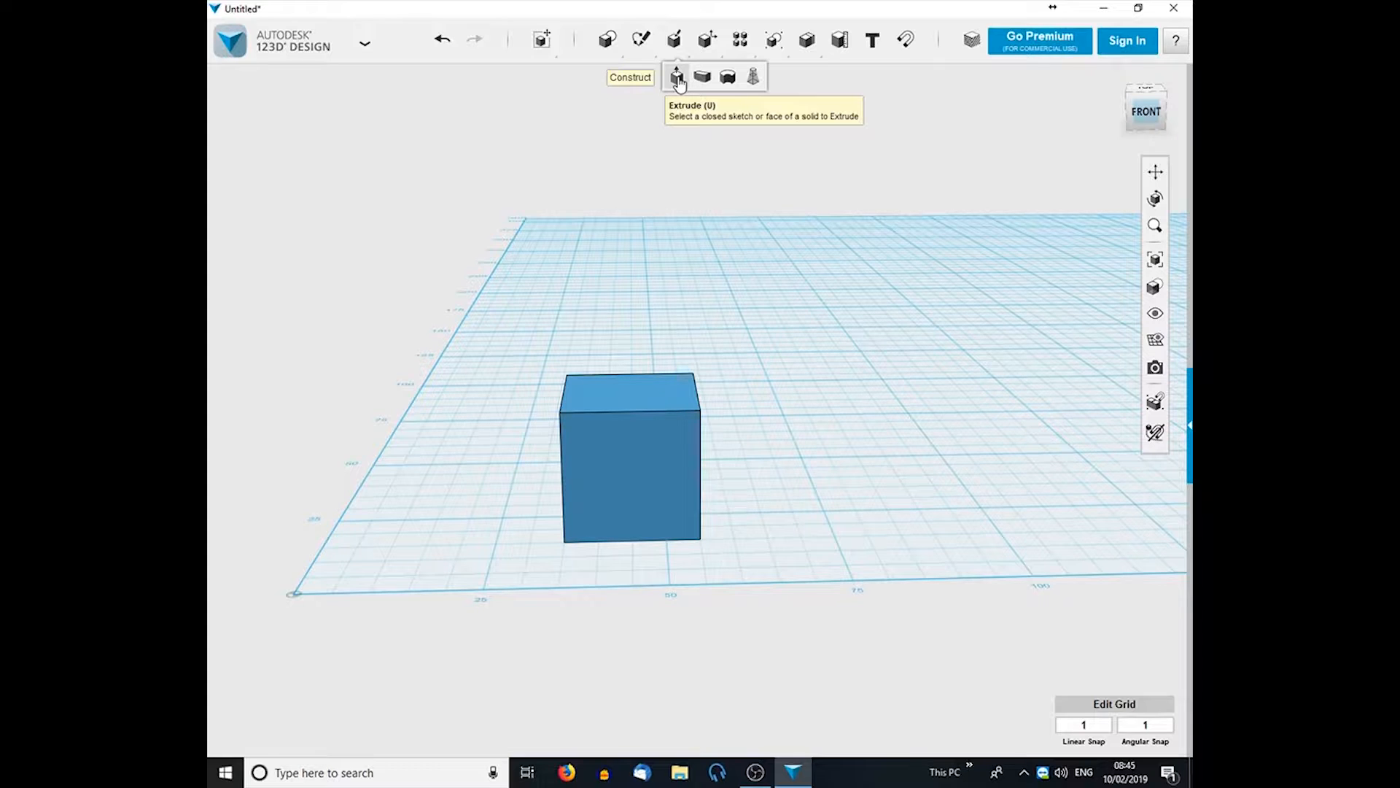
pyautogui.click(678, 77)
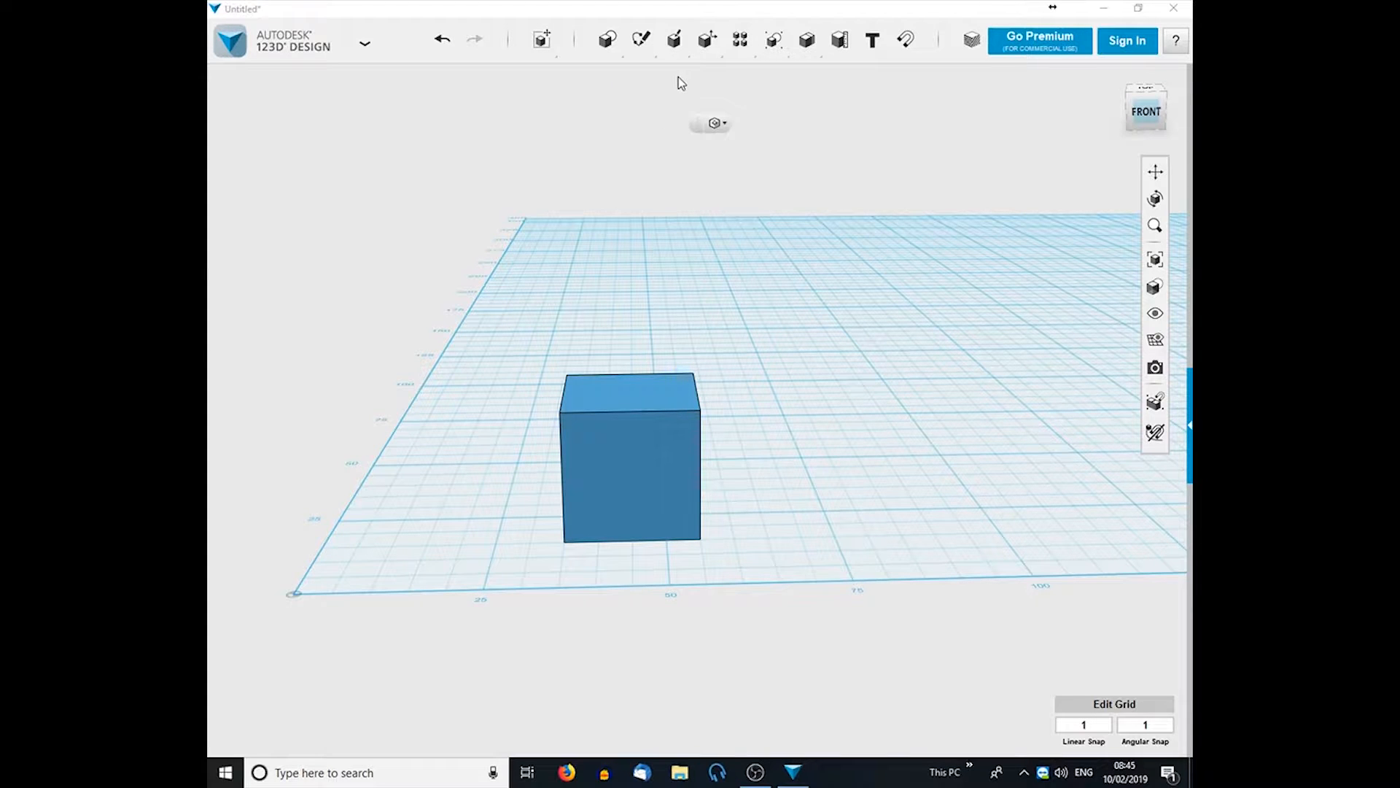
pyautogui.click(621, 403)
pyautogui.moveTo(623, 391); pyautogui.dragTo(617, 328)
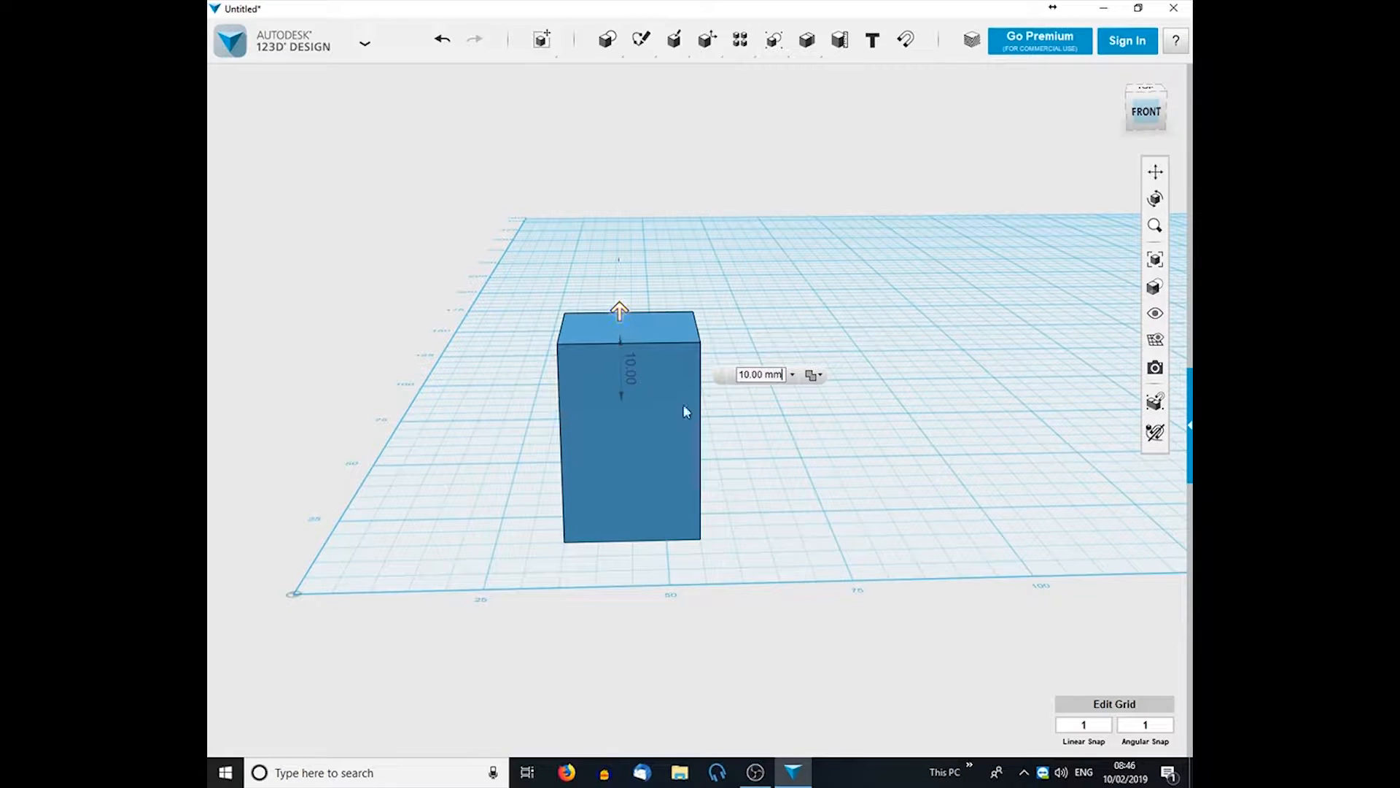
pyautogui.press('Return')
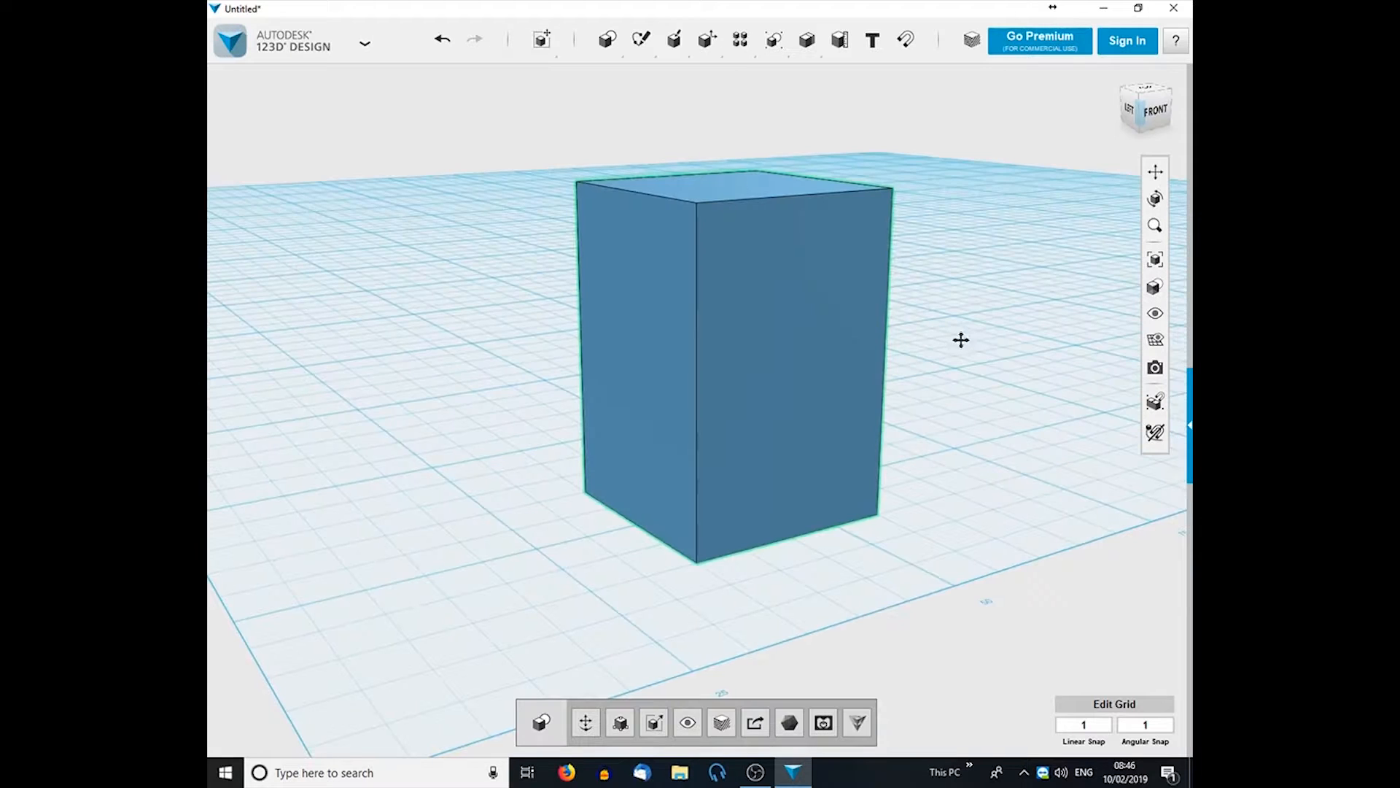
# Revolve a side face of the extruded box about its adjacent vertical edge, sweeping it through 270 degrees.
pyautogui.click(1119, 81)
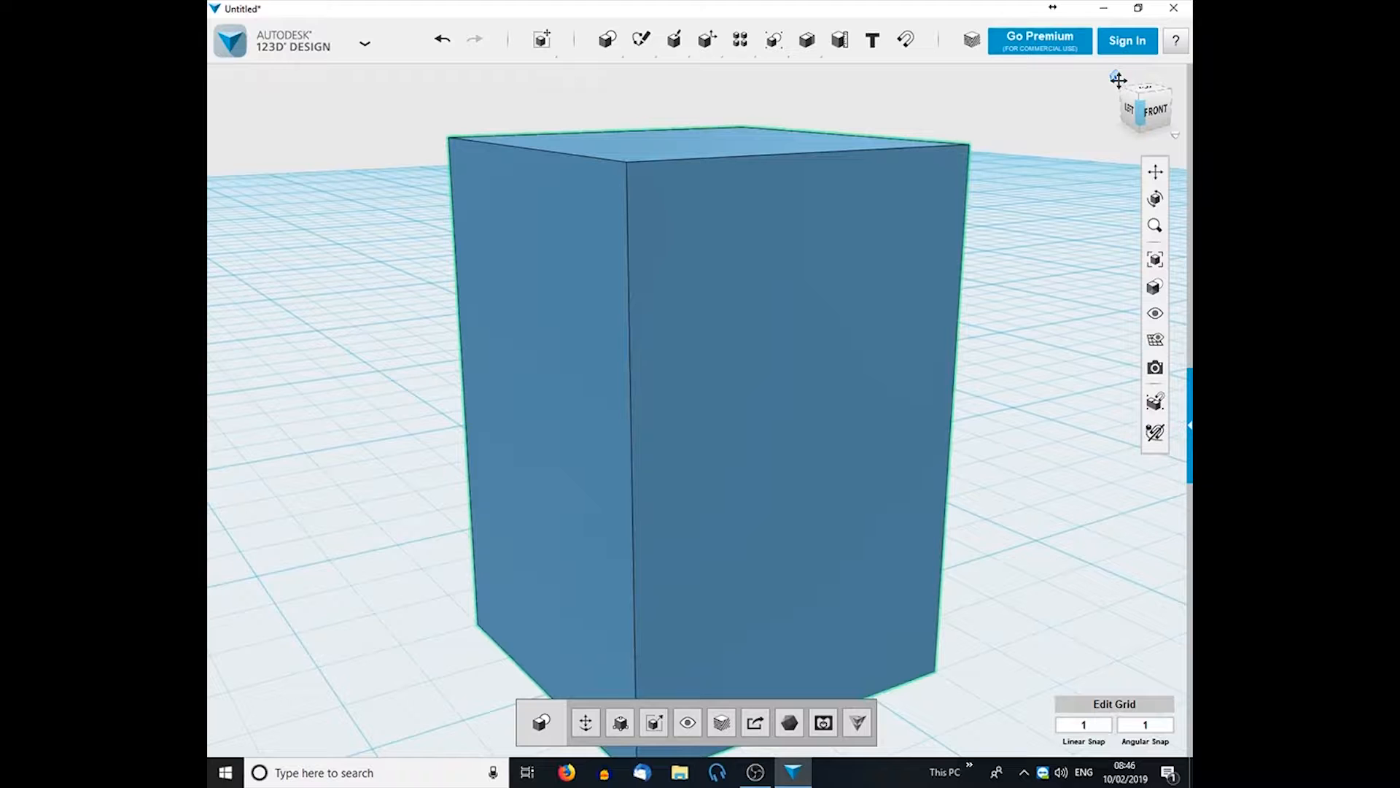
pyautogui.scroll(-3, 994, 265)
pyautogui.moveTo(973, 292); pyautogui.dragTo(904, 301, button='right')
pyautogui.moveTo(674, 41)
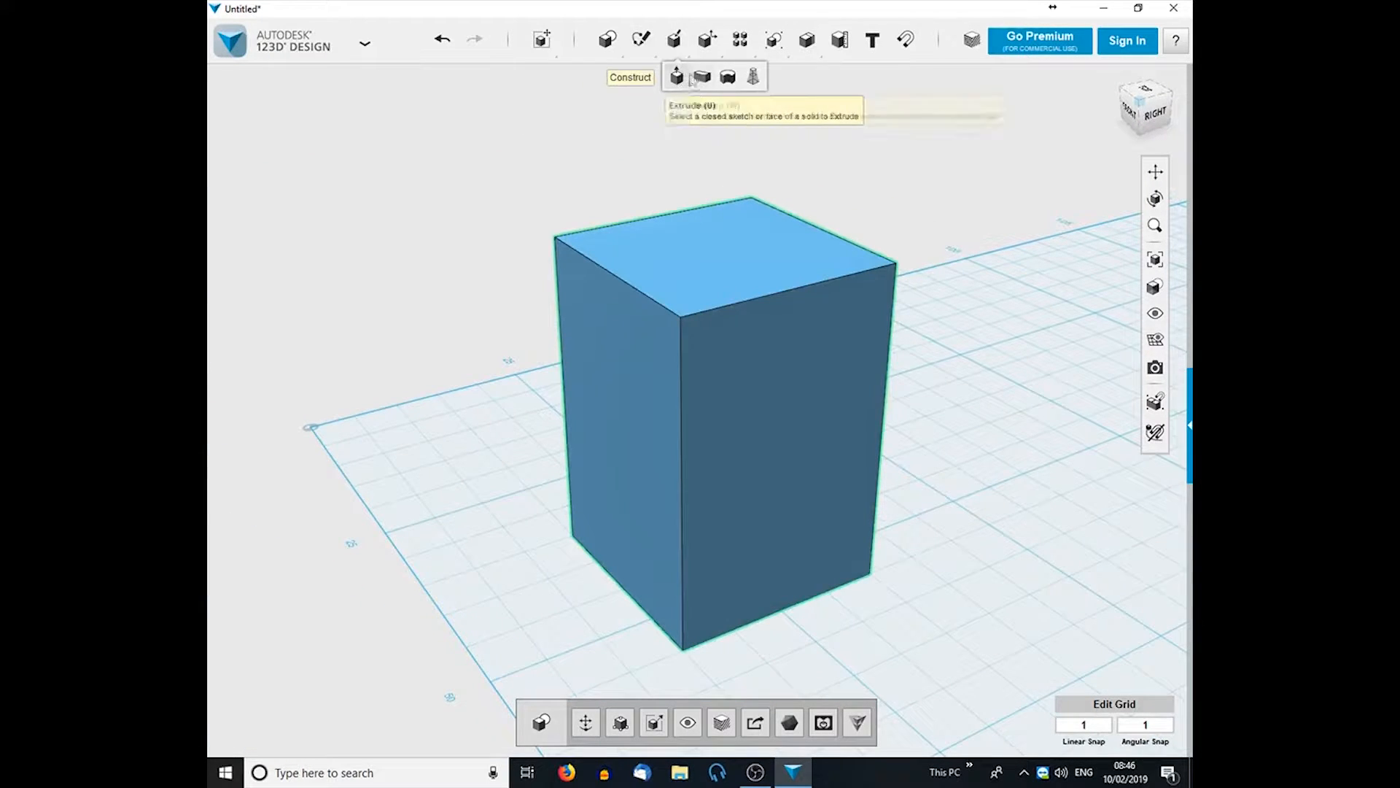
pyautogui.click(730, 77)
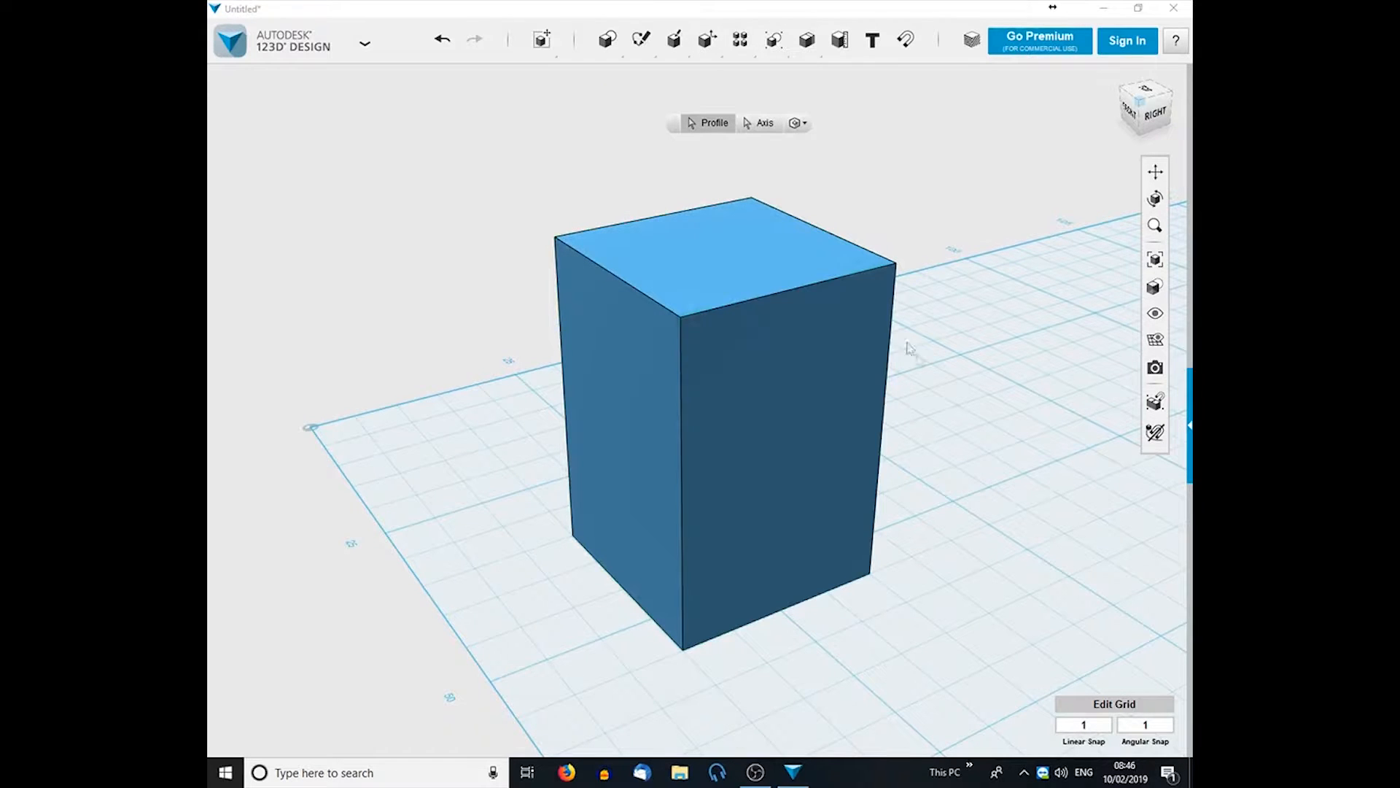
pyautogui.moveTo(942, 379); pyautogui.dragTo(878, 372, button='right')
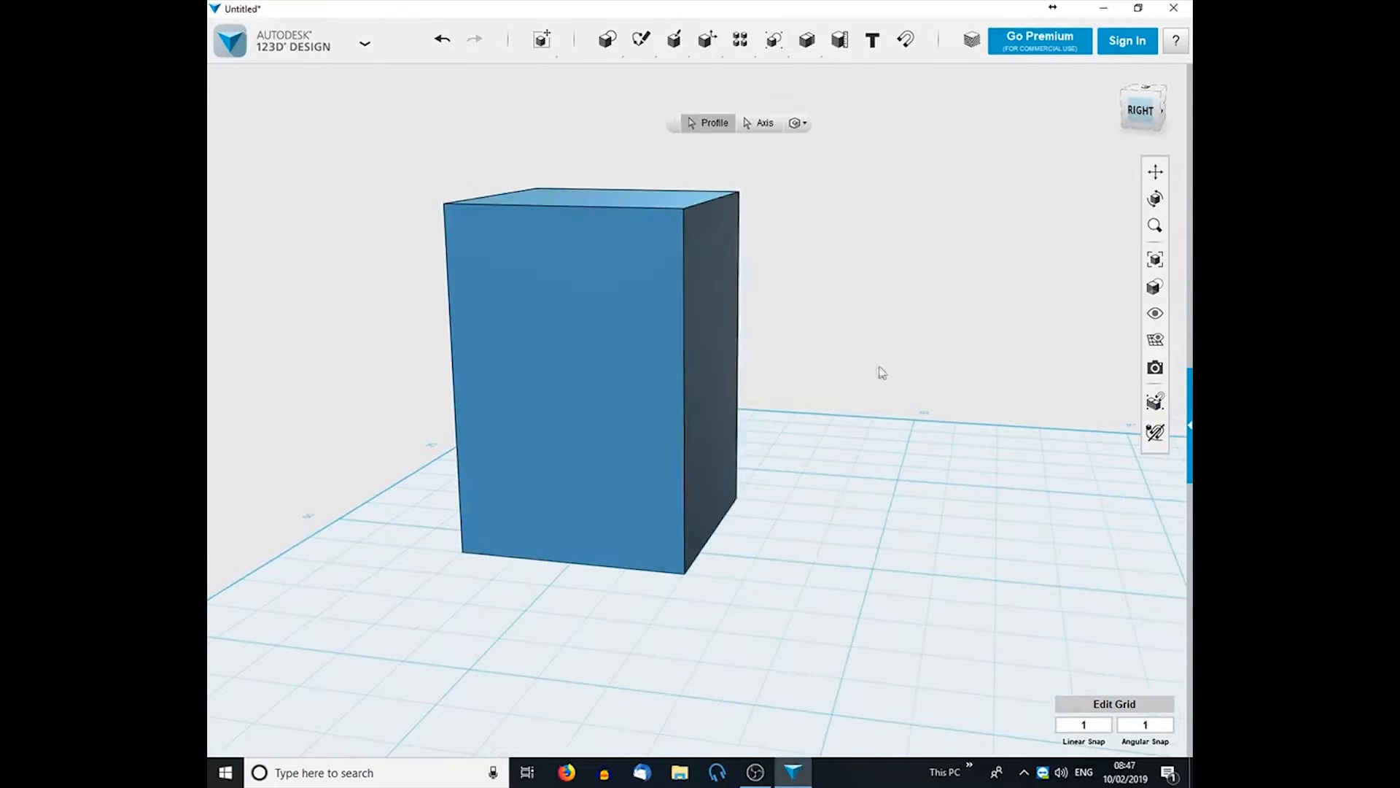
pyautogui.click(632, 355)
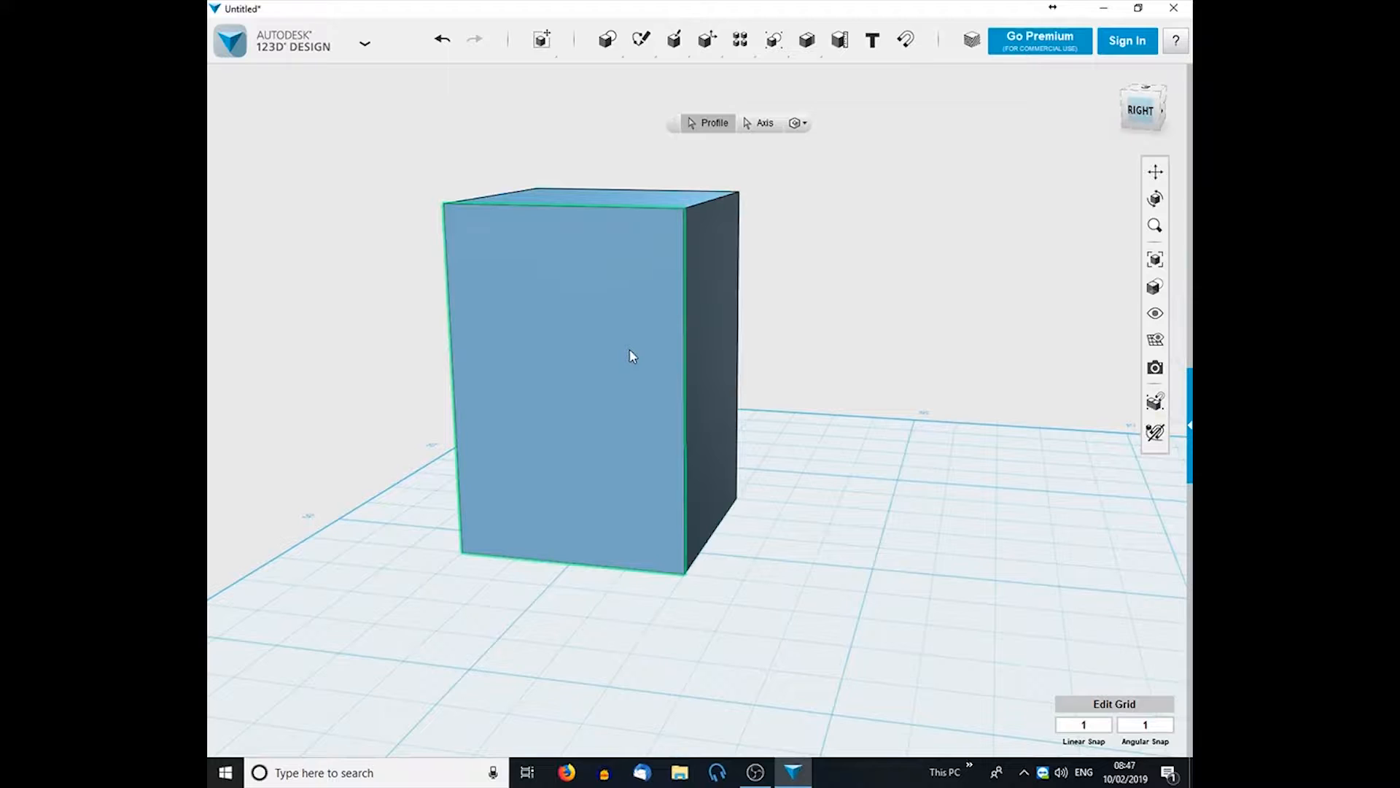
pyautogui.click(765, 124)
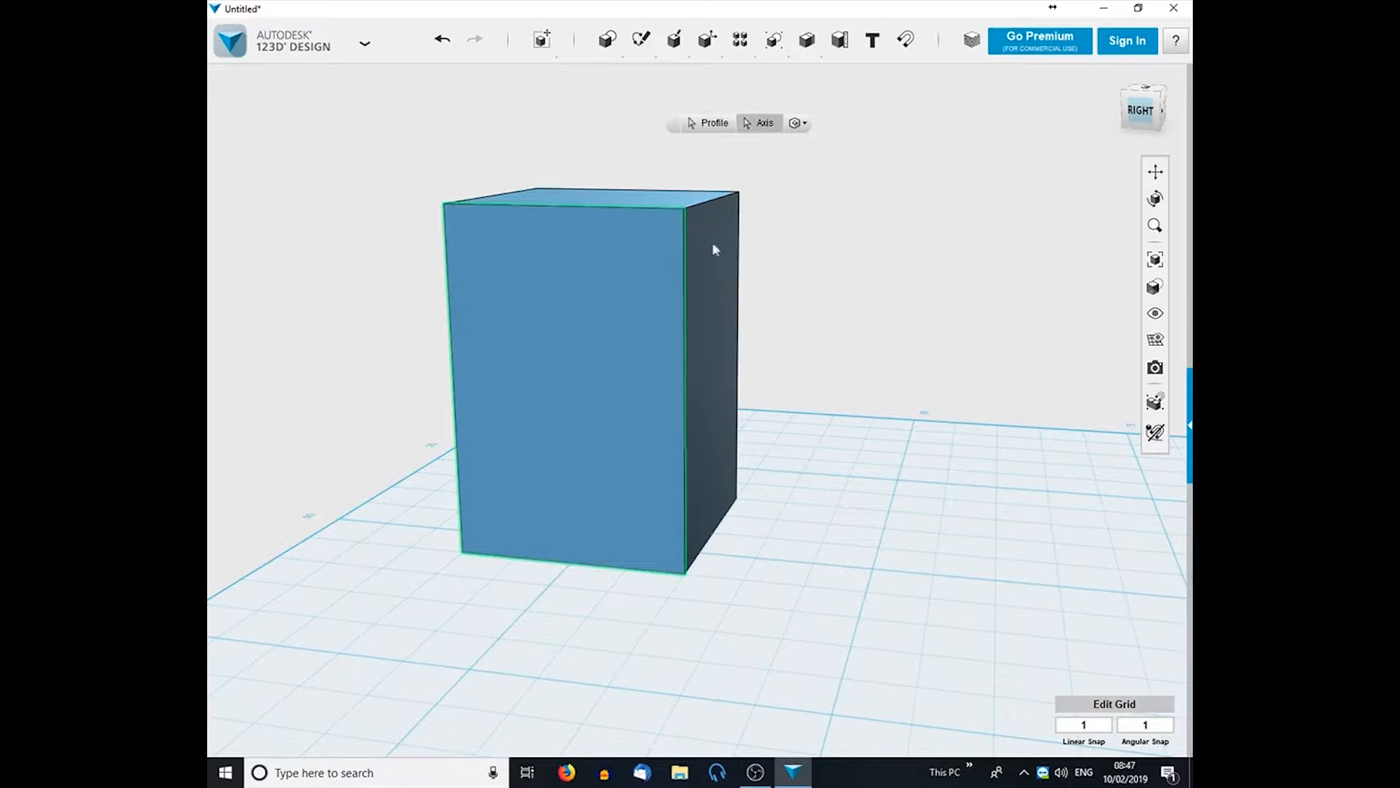
pyautogui.click(684, 274)
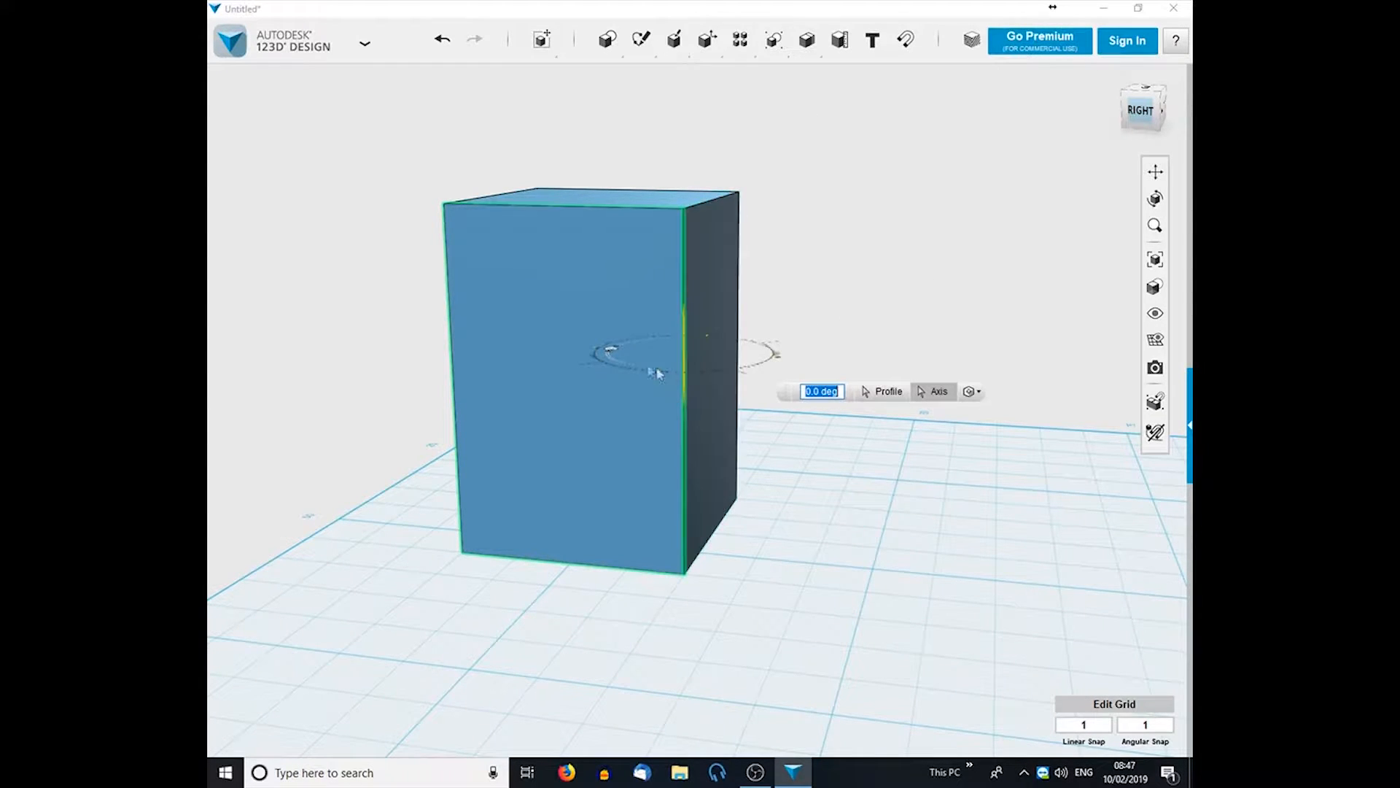
pyautogui.moveTo(616, 355); pyautogui.dragTo(807, 293)
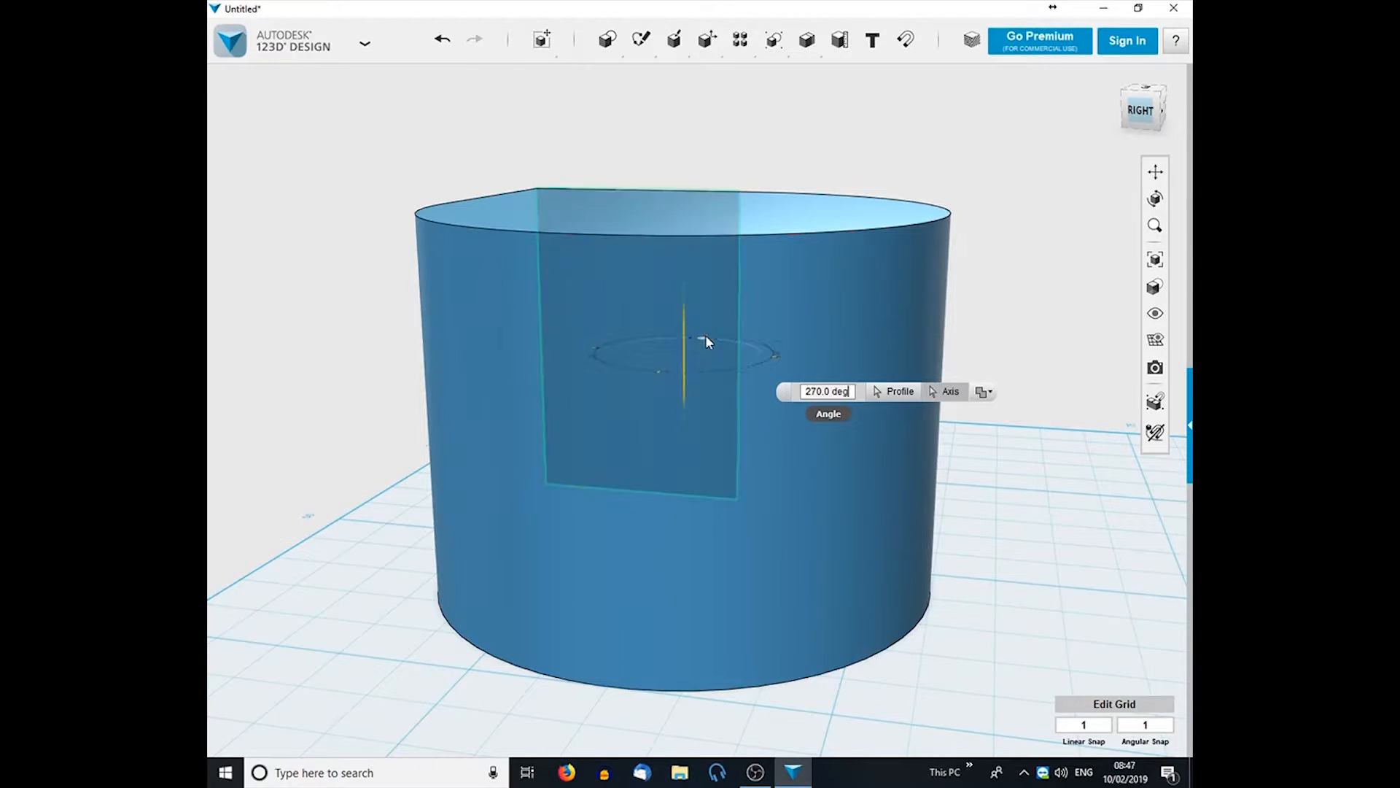
pyautogui.moveTo(705, 339); pyautogui.dragTo(717, 418)
# Viewed from above, try the revolve at 180 degrees and finish it at a smaller angle below 90 degrees.
pyautogui.moveTo(900, 287); pyautogui.dragTo(635, 398, button='right')
pyautogui.moveTo(994, 359); pyautogui.dragTo(742, 293, button='middle')
pyautogui.scroll(-5, 743, 294)
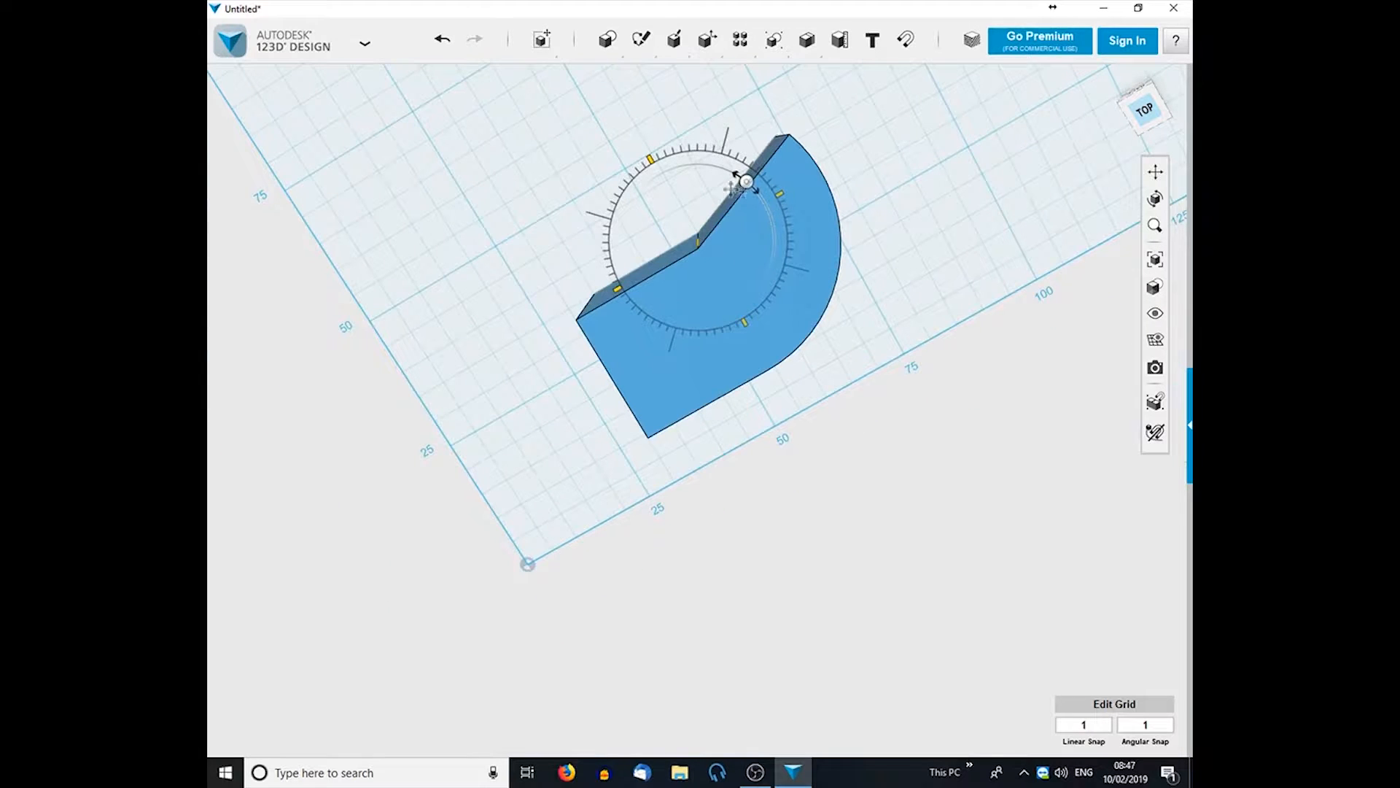
pyautogui.moveTo(747, 179); pyautogui.dragTo(660, 175)
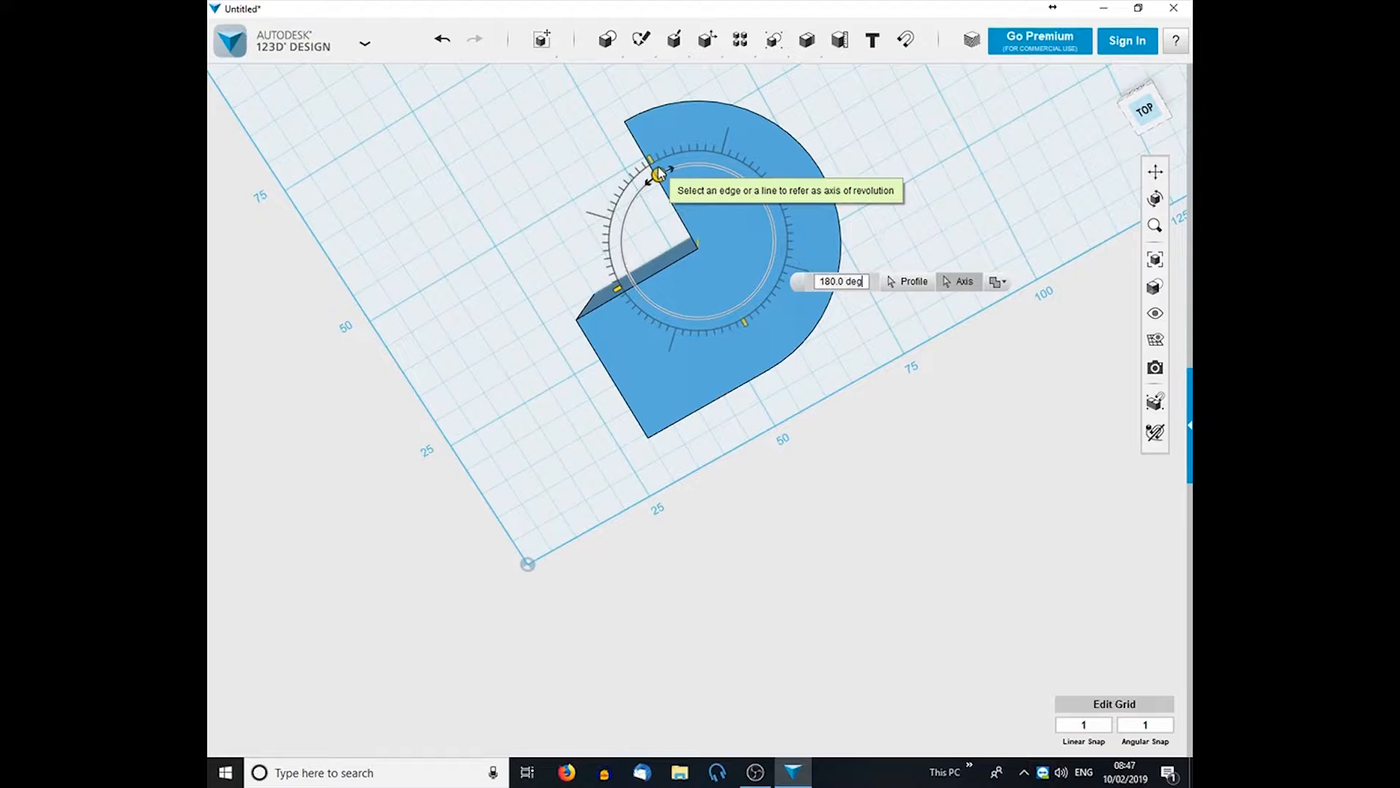
pyautogui.moveTo(658, 170); pyautogui.dragTo(769, 248)
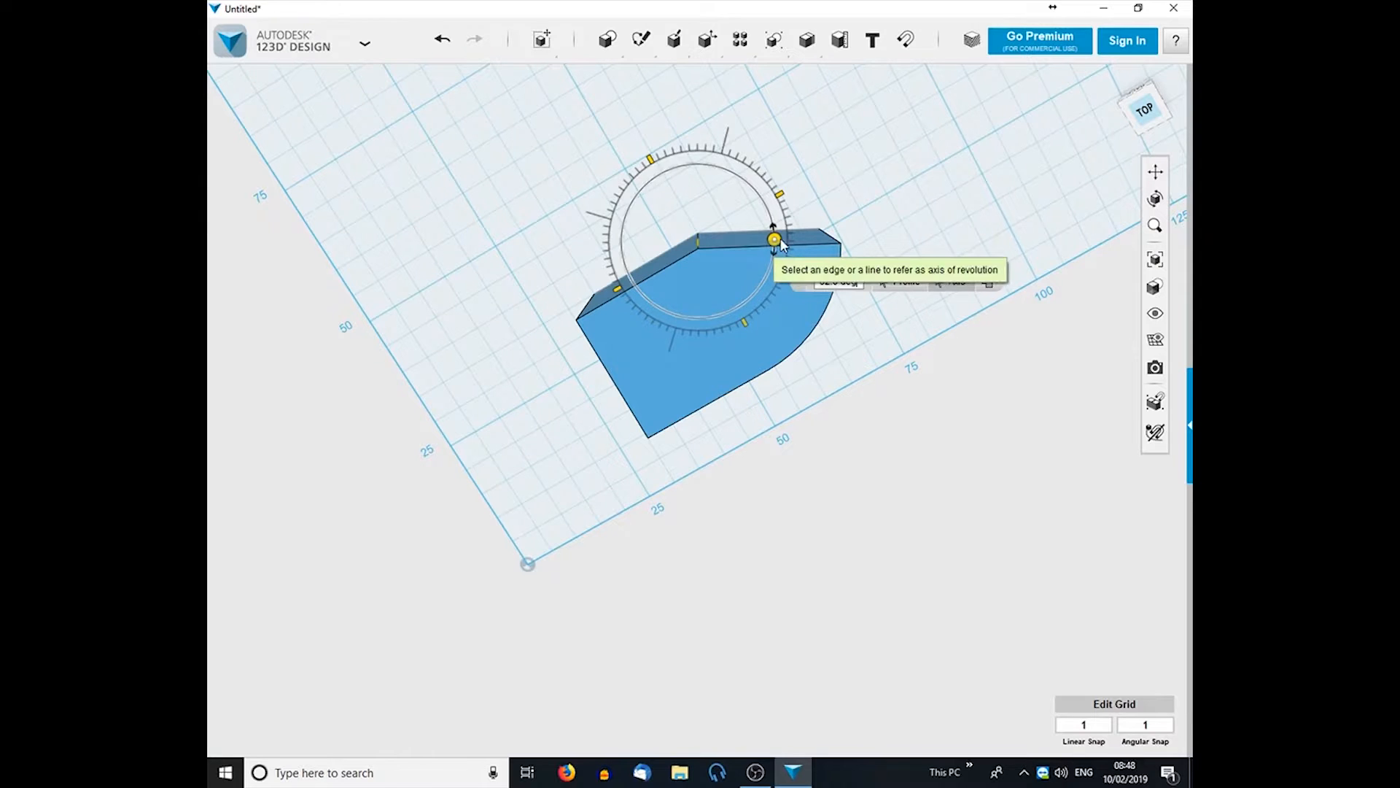
pyautogui.click(873, 189)
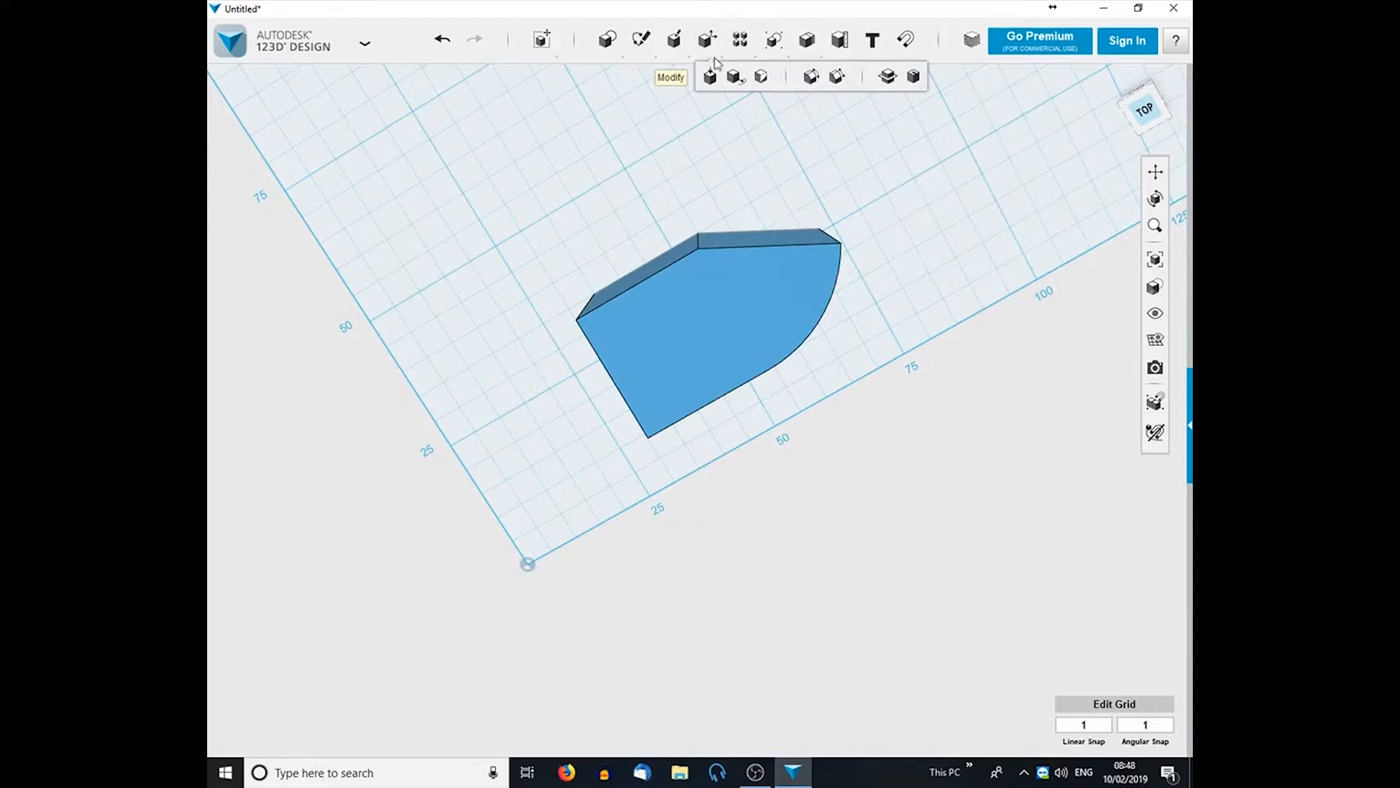
# Place a new box with length, width and height 20 on the empty grid.
pyautogui.moveTo(676, 46)
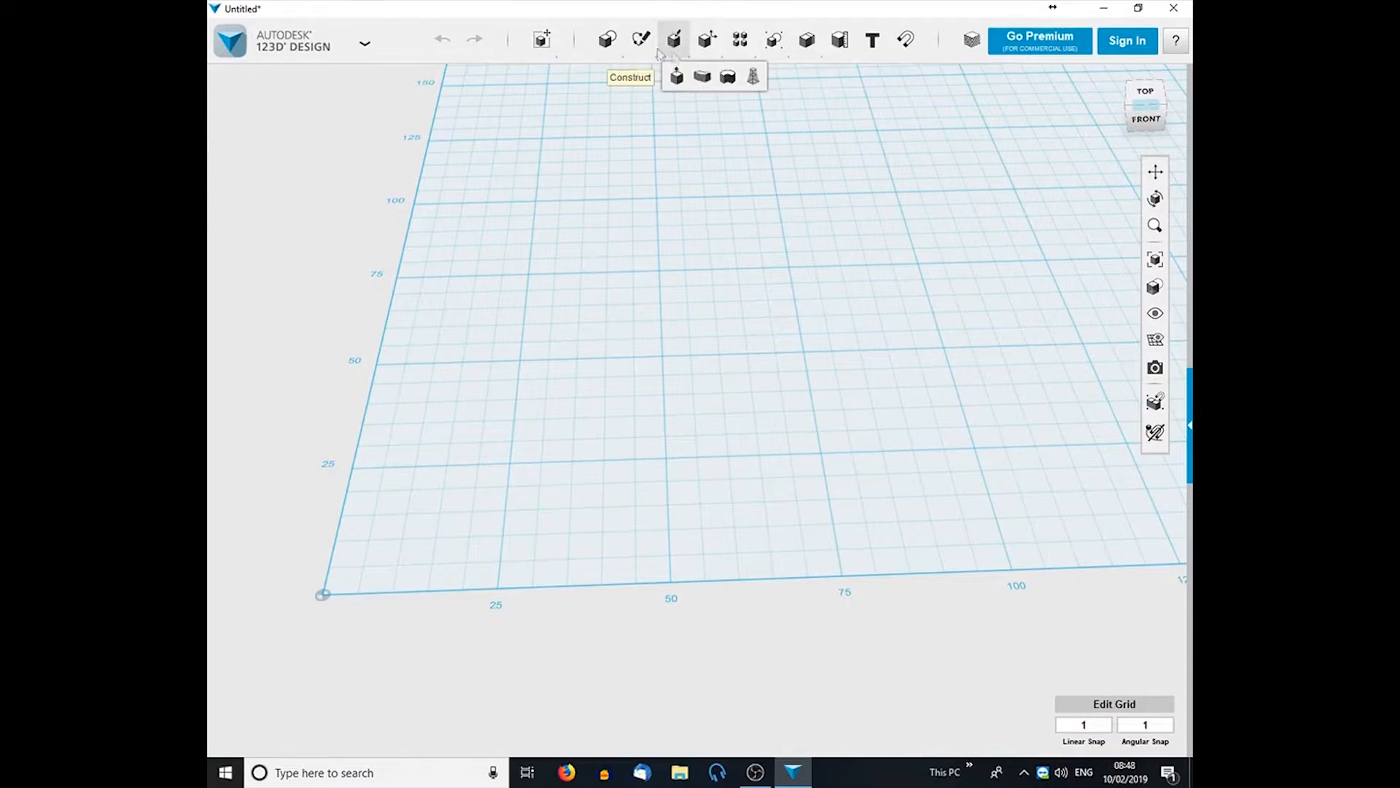
pyautogui.moveTo(603, 41)
pyautogui.click(633, 73)
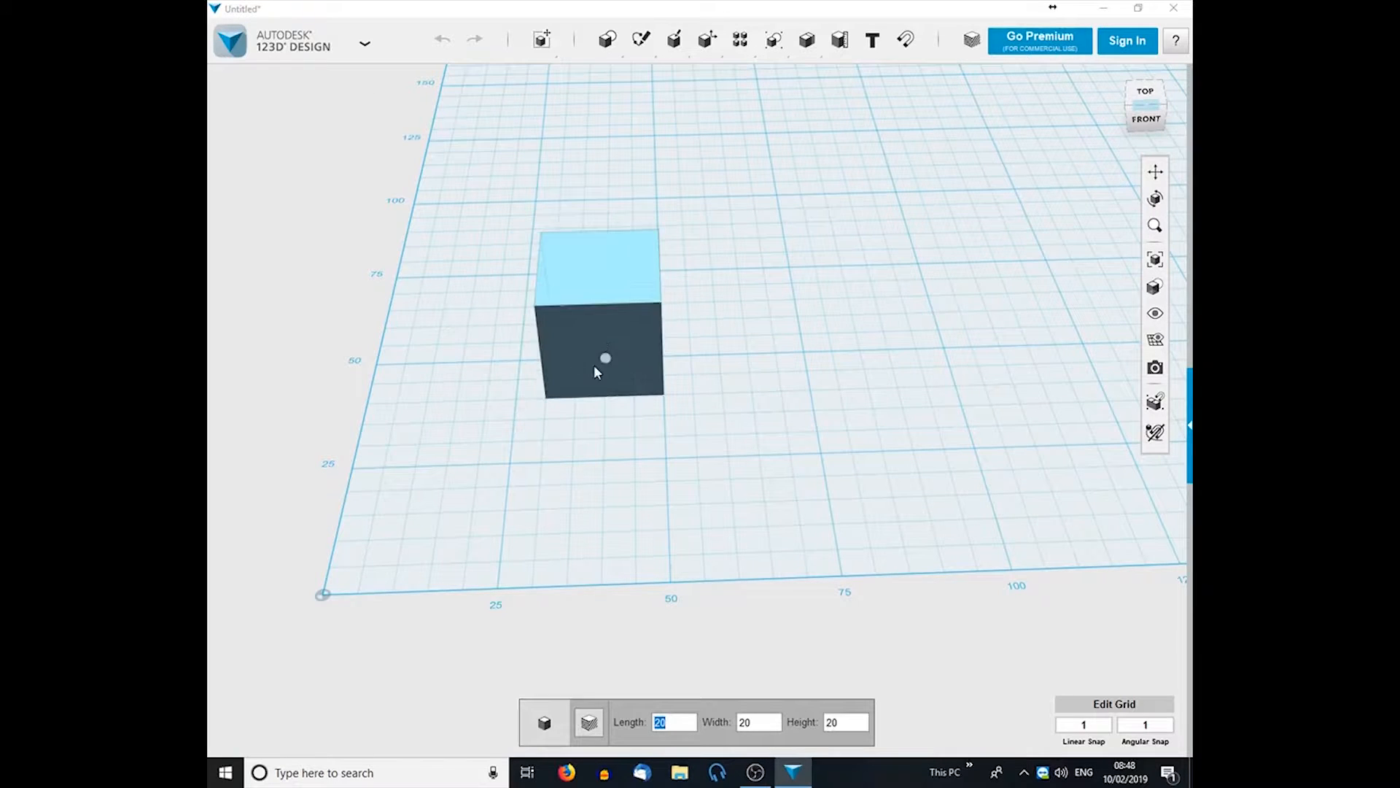
pyautogui.click(610, 327)
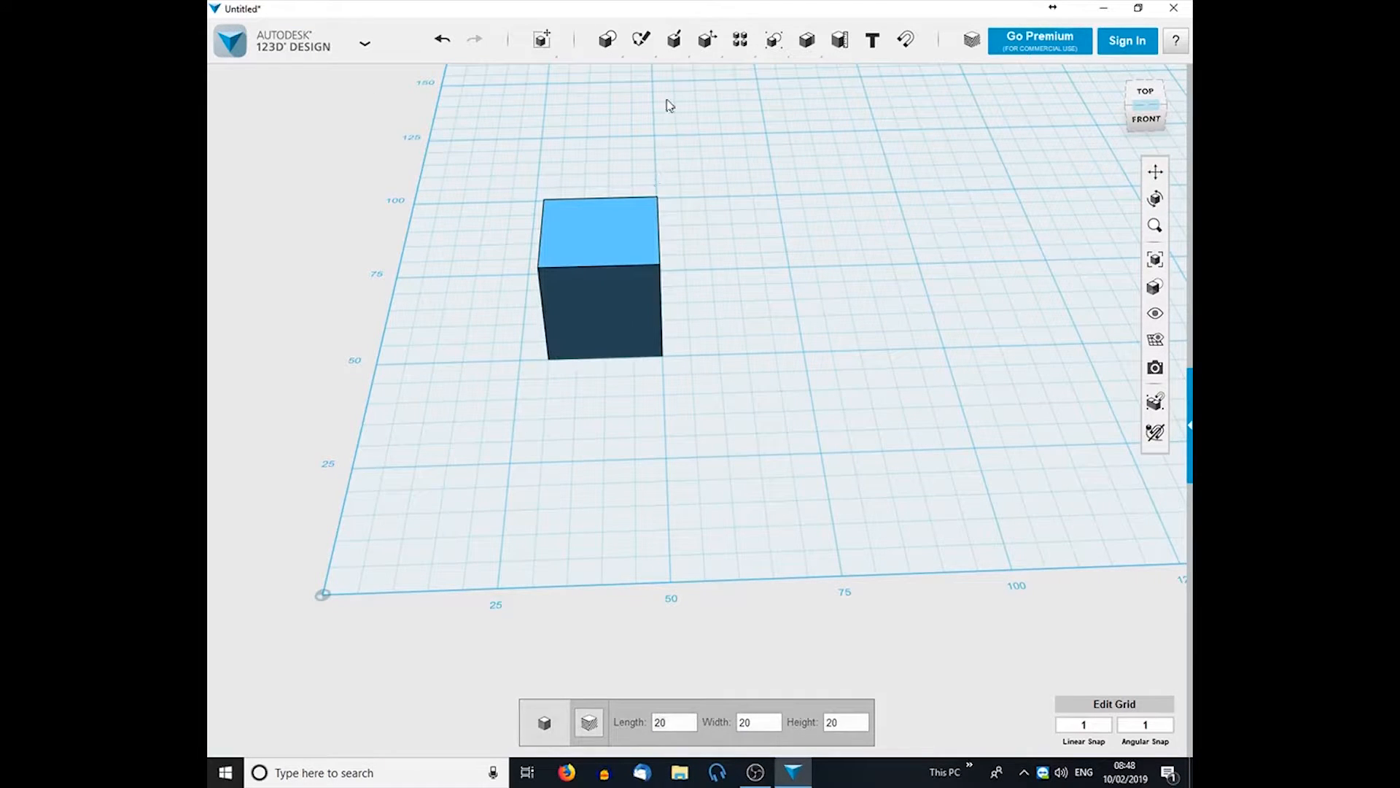
# Try Press Pull on the box's top face, raising it 20 mm and returning it to 0 mm.
pyautogui.moveTo(677, 45)
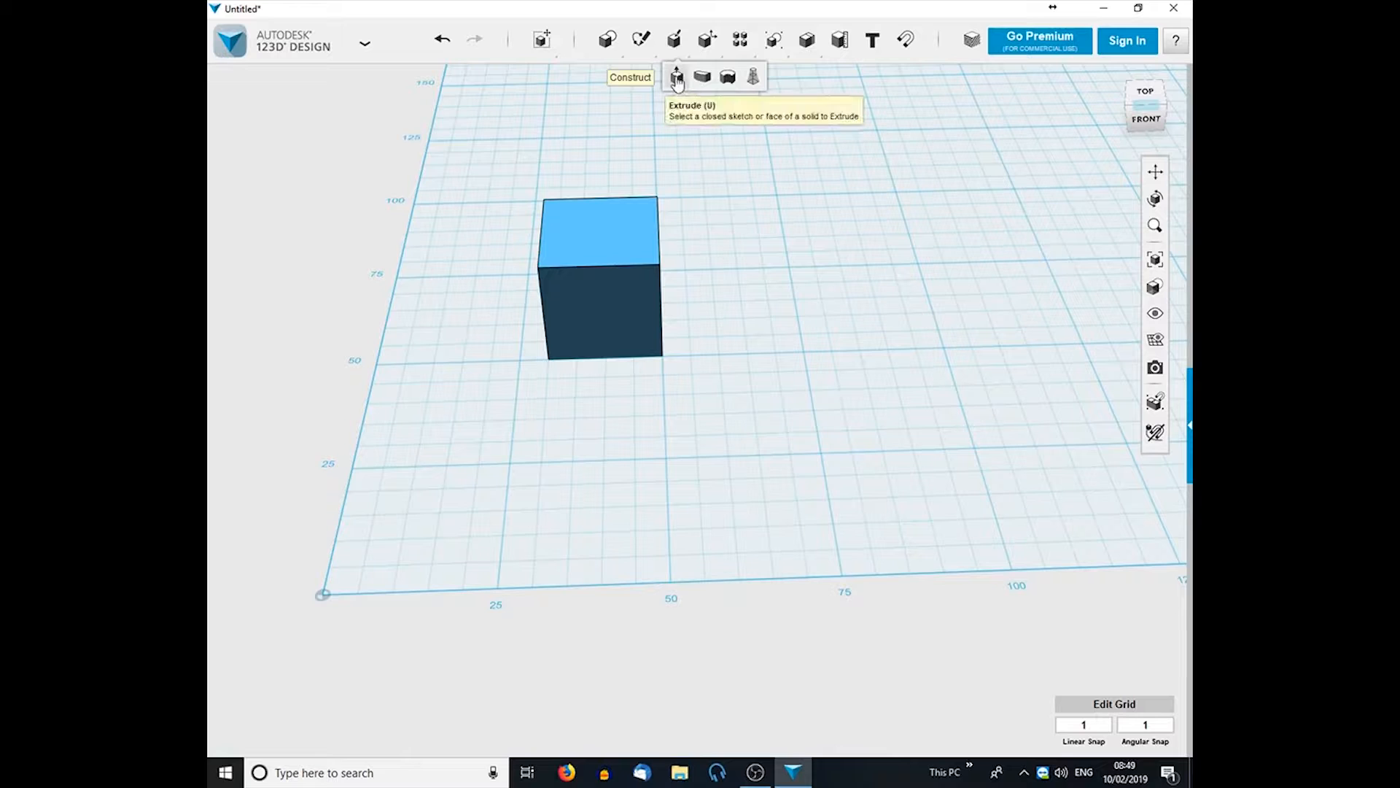
pyautogui.click(710, 79)
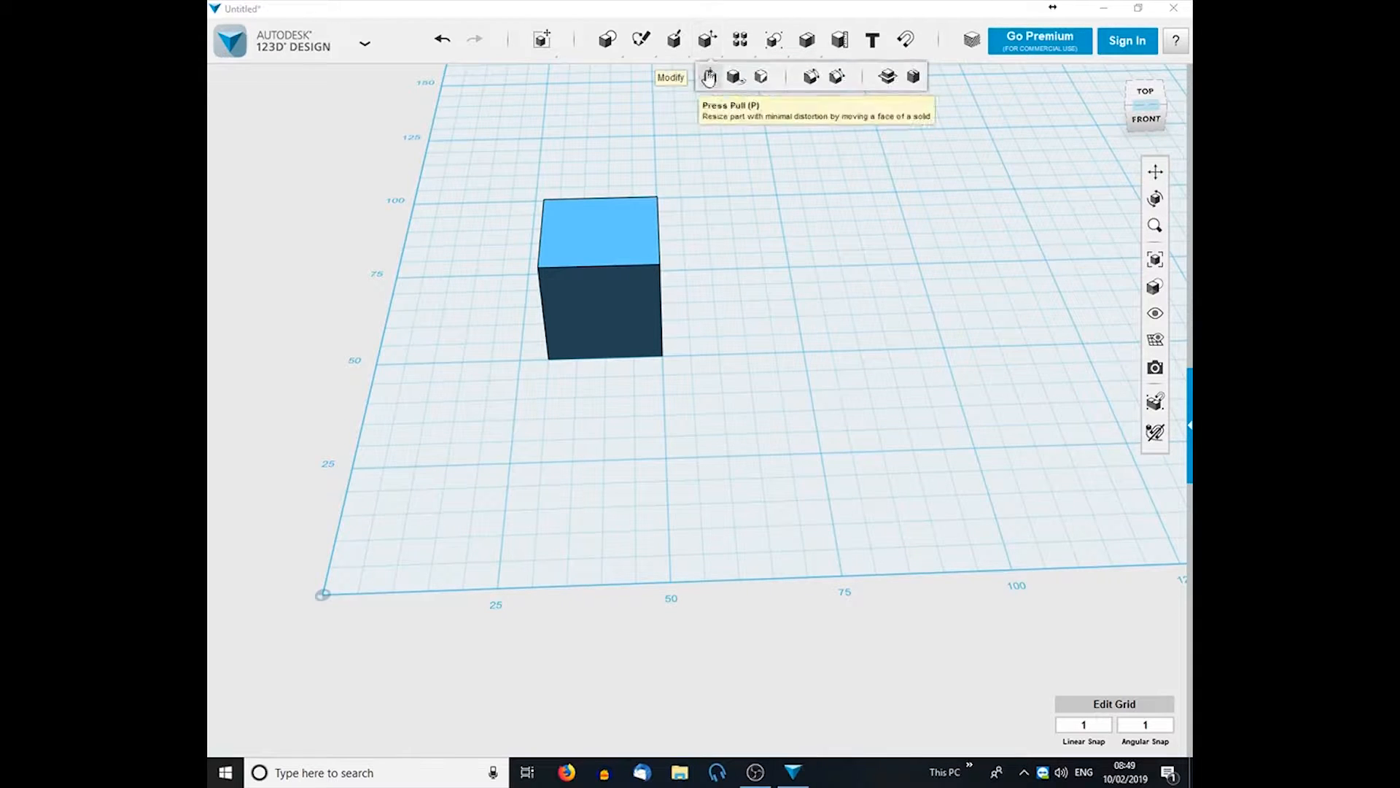
pyautogui.click(595, 241)
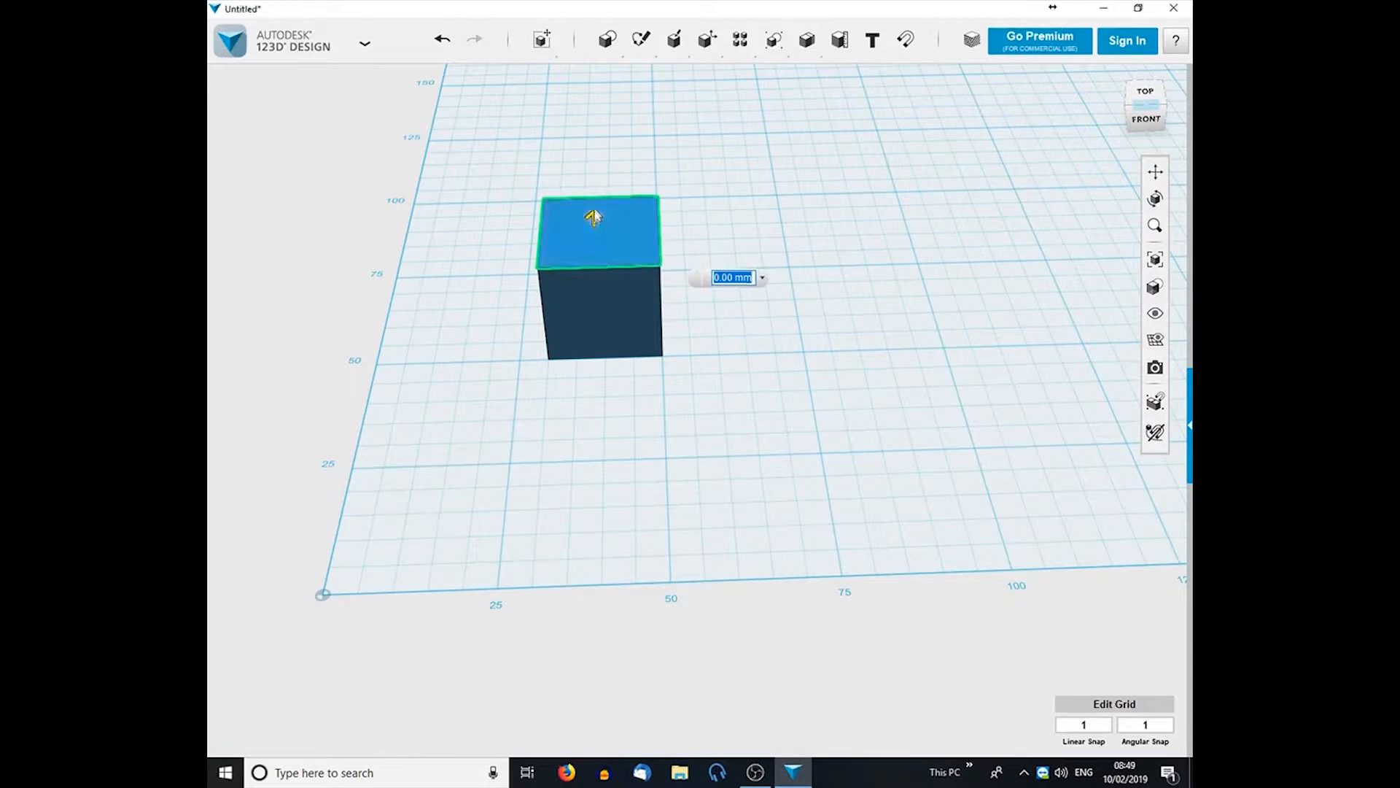
pyautogui.moveTo(593, 212); pyautogui.dragTo(601, 177)
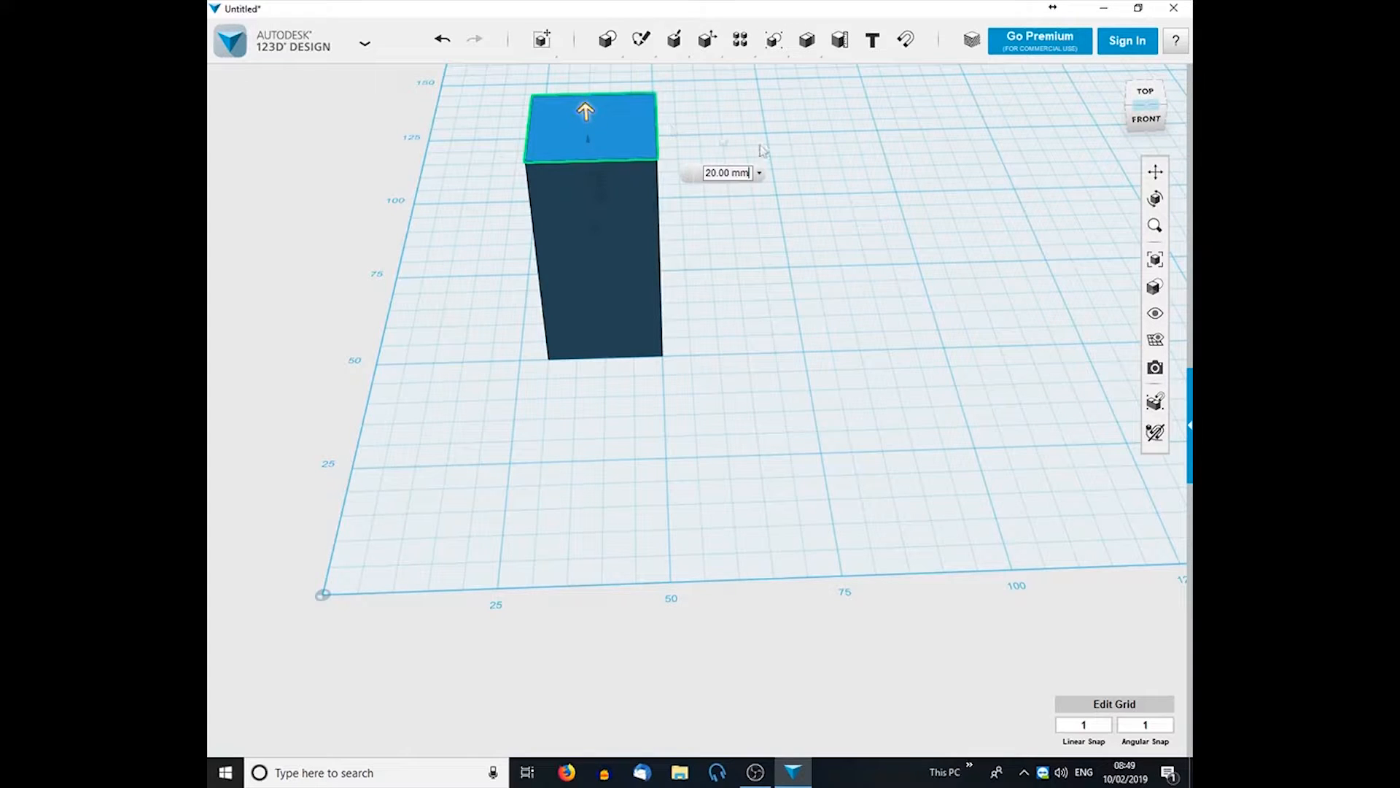
pyautogui.moveTo(584, 111); pyautogui.dragTo(593, 226)
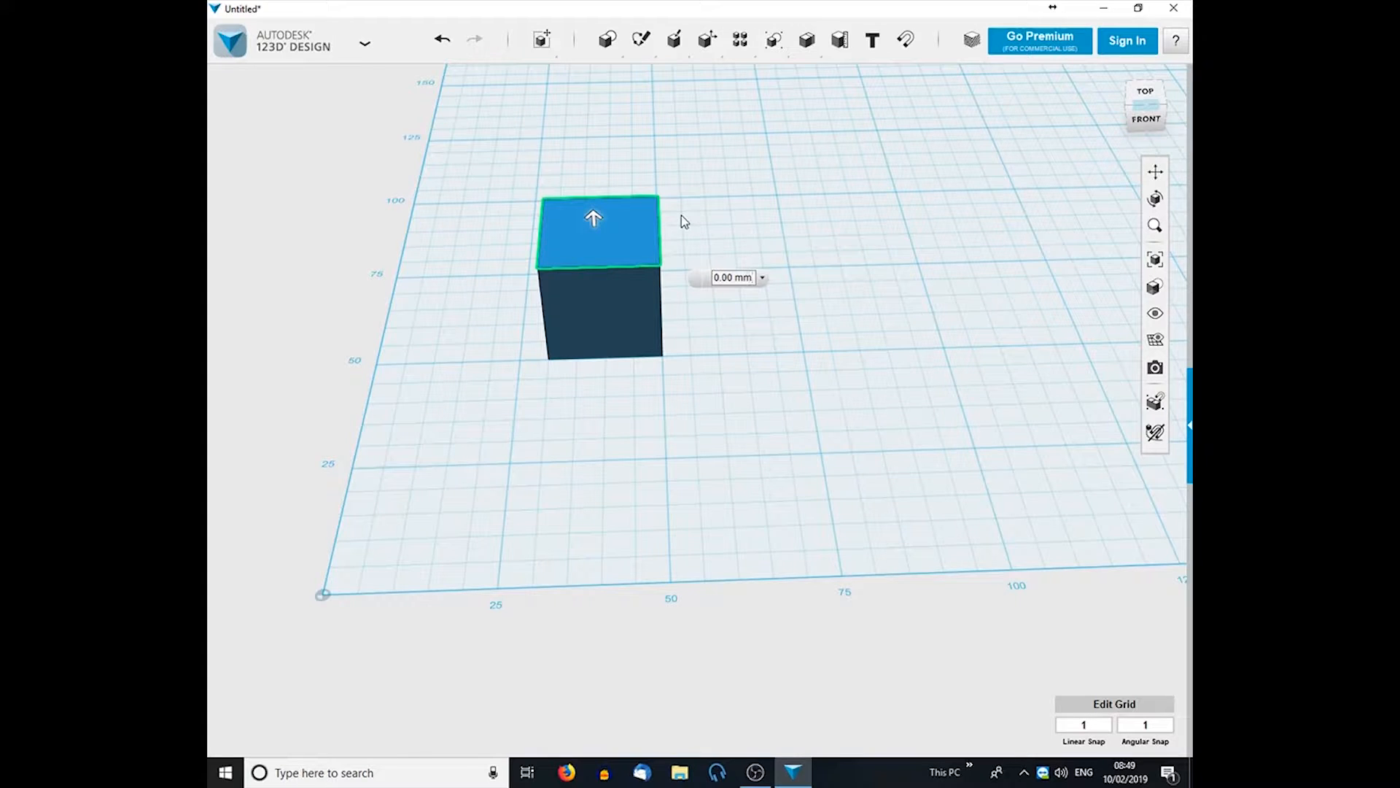
# Try tweaking the box's top face by shifting it sideways and back and testing its rotation handles.
pyautogui.moveTo(740, 41)
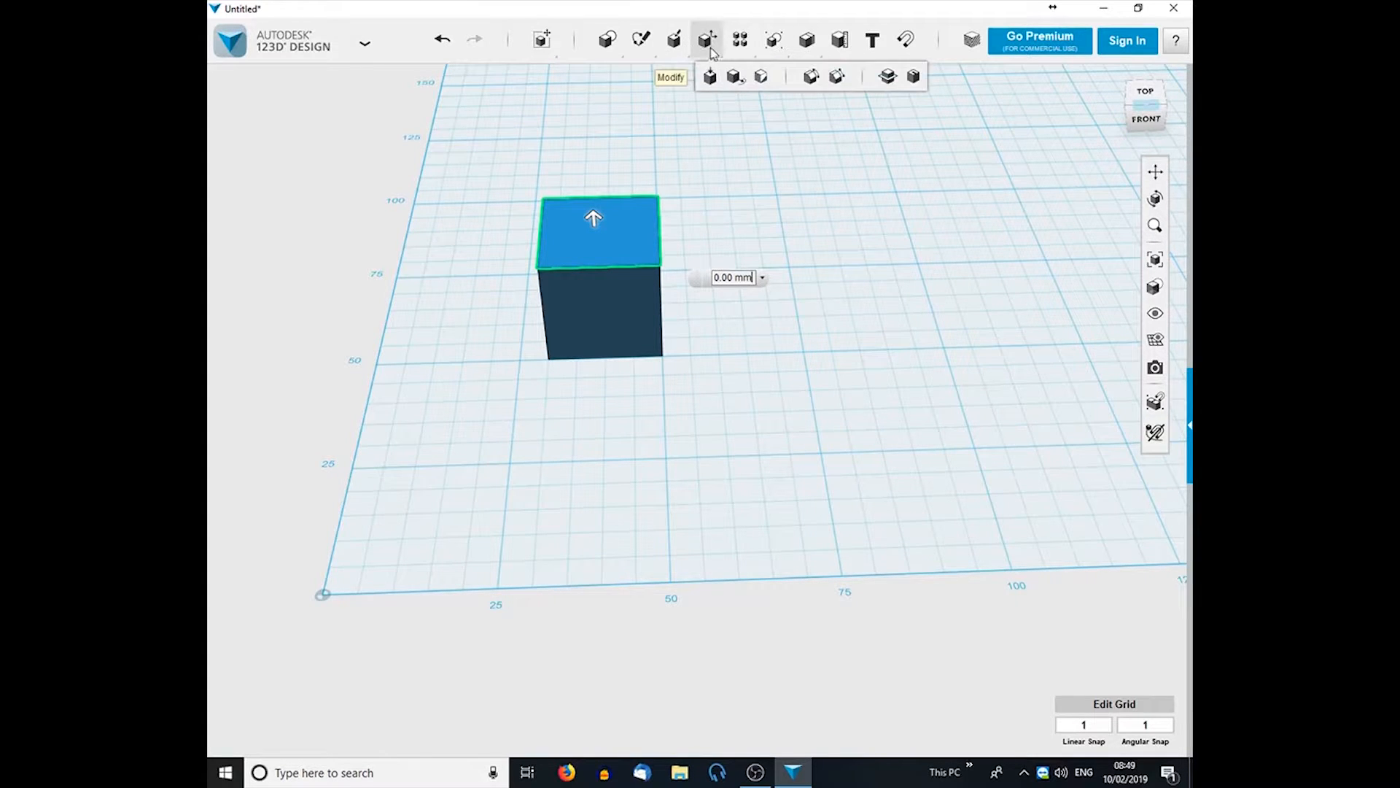
pyautogui.click(735, 77)
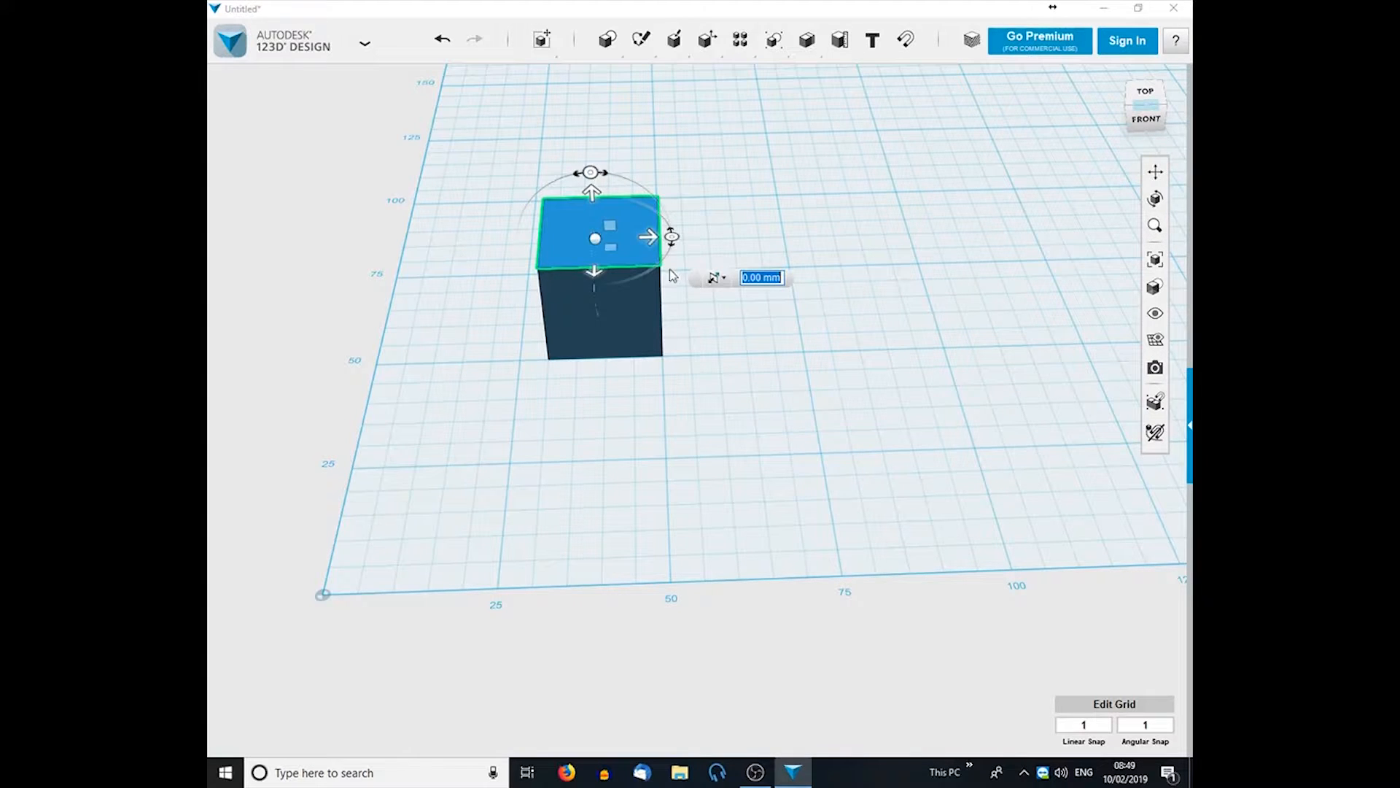
pyautogui.moveTo(652, 242); pyautogui.dragTo(700, 250)
pyautogui.moveTo(726, 259); pyautogui.dragTo(843, 257)
pyautogui.moveTo(970, 271); pyautogui.dragTo(653, 255)
pyautogui.moveTo(591, 172)
pyautogui.mouseDown()
pyautogui.moveTo(655, 187)
pyautogui.moveTo(717, 246)
pyautogui.moveTo(660, 306)
pyautogui.moveTo(576, 320)
pyautogui.moveTo(474, 231)
pyautogui.moveTo(570, 297)
pyautogui.moveTo(642, 283)
pyautogui.moveTo(671, 228)
pyautogui.moveTo(563, 178)
pyautogui.moveTo(531, 219)
pyautogui.moveTo(534, 194)
pyautogui.moveTo(625, 276)
pyautogui.moveTo(671, 228)
pyautogui.moveTo(592, 175)
pyautogui.moveTo(653, 195)
pyautogui.moveTo(594, 164)
pyautogui.mouseUp()
pyautogui.moveTo(671, 237); pyautogui.dragTo(727, 243)
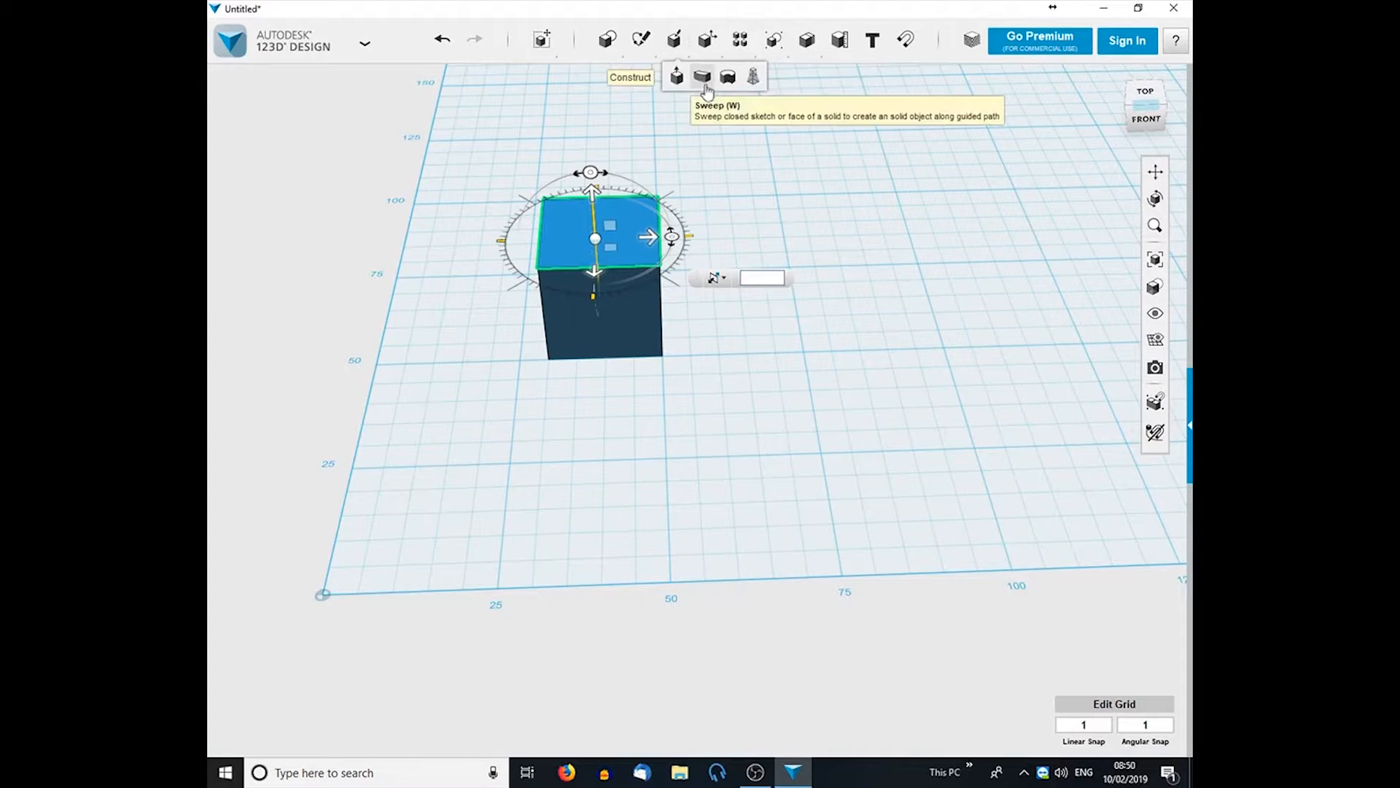
# Chamfer the right edge of the box's top face with a distance of 1.
pyautogui.moveTo(707, 40)
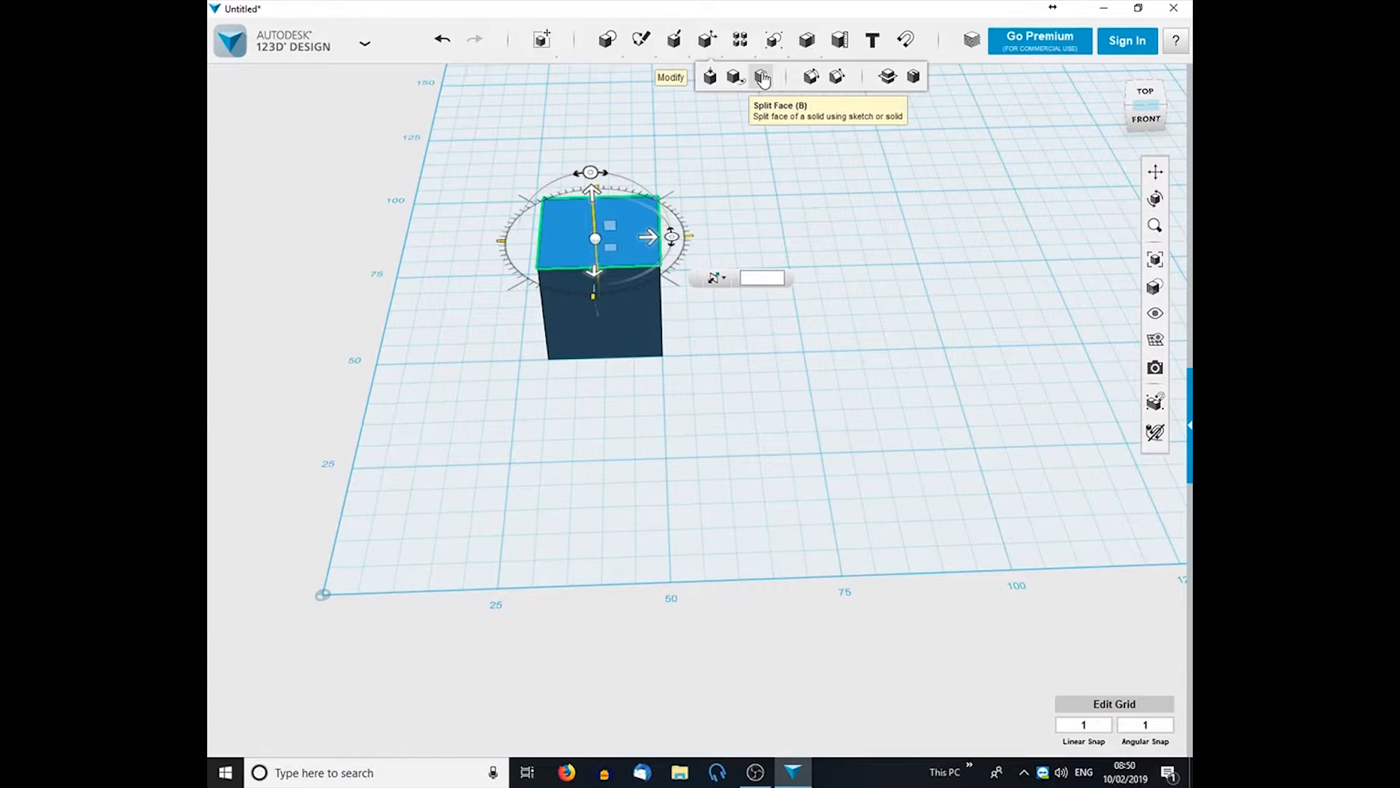
pyautogui.click(837, 76)
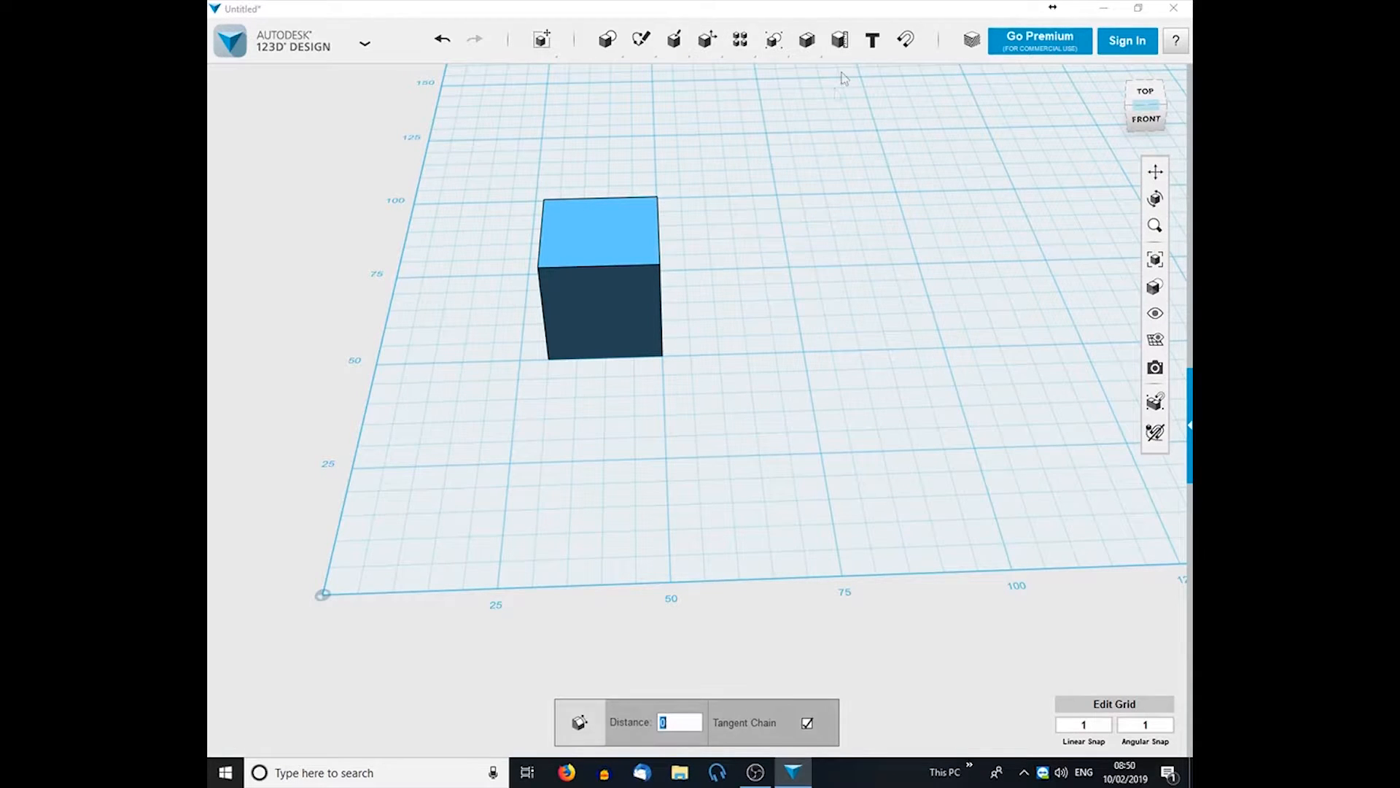
pyautogui.click(659, 231)
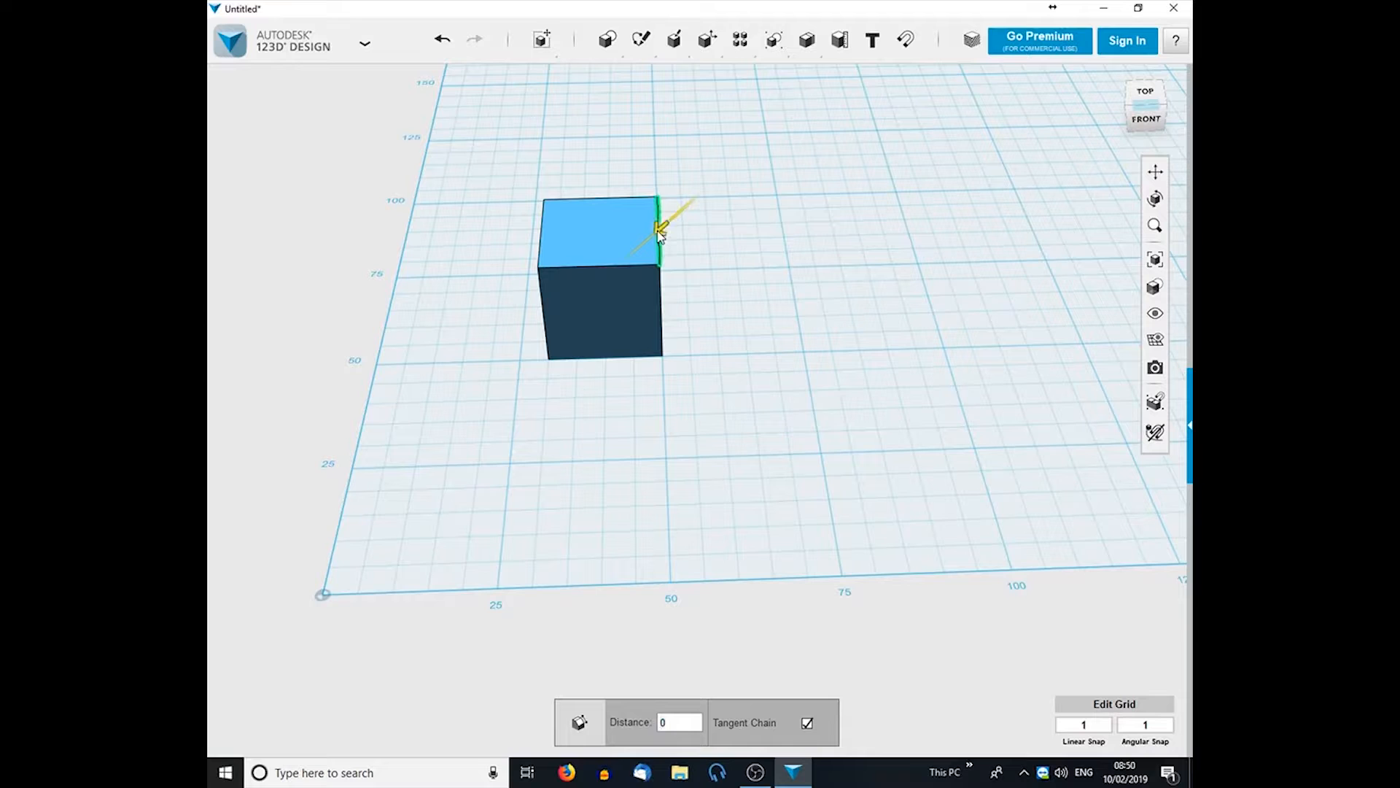
pyautogui.moveTo(658, 231); pyautogui.dragTo(648, 229)
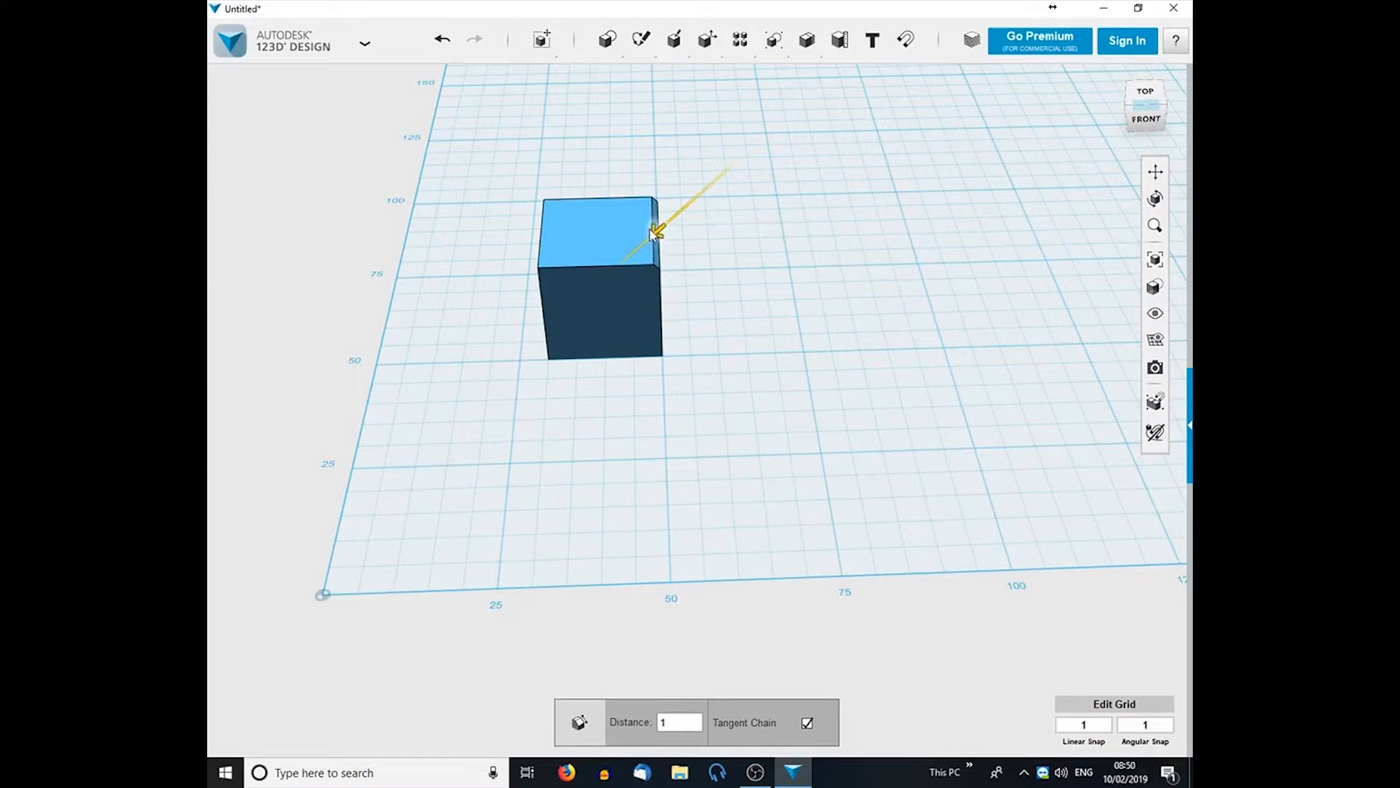
pyautogui.click(722, 352)
# Try to chamfer the front edge of the top face with a distance of 25.
pyautogui.moveTo(766, 312)
pyautogui.mouseDown(button='right')
pyautogui.moveTo(666, 322)
pyautogui.moveTo(766, 322)
pyautogui.mouseUp(button='right')
pyautogui.moveTo(707, 41)
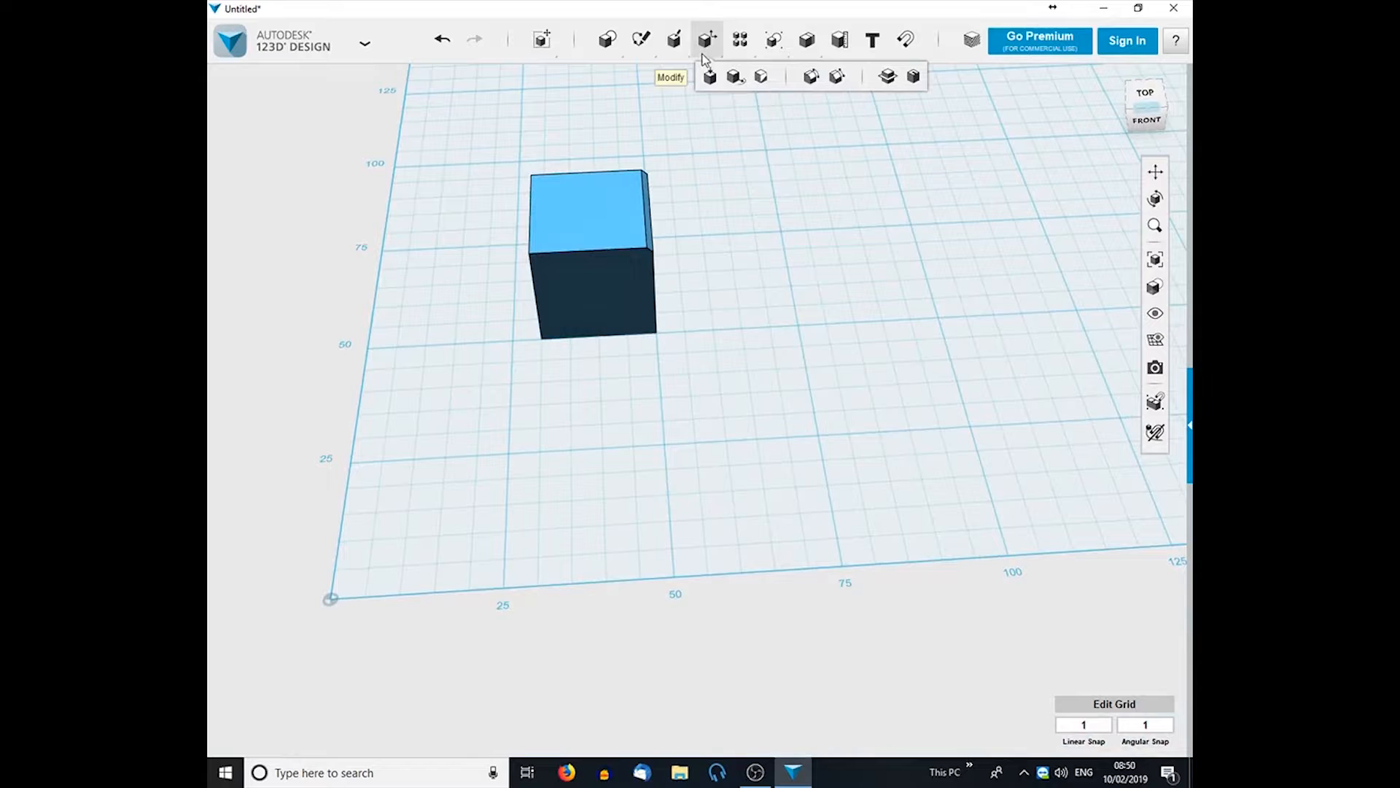
pyautogui.click(860, 80)
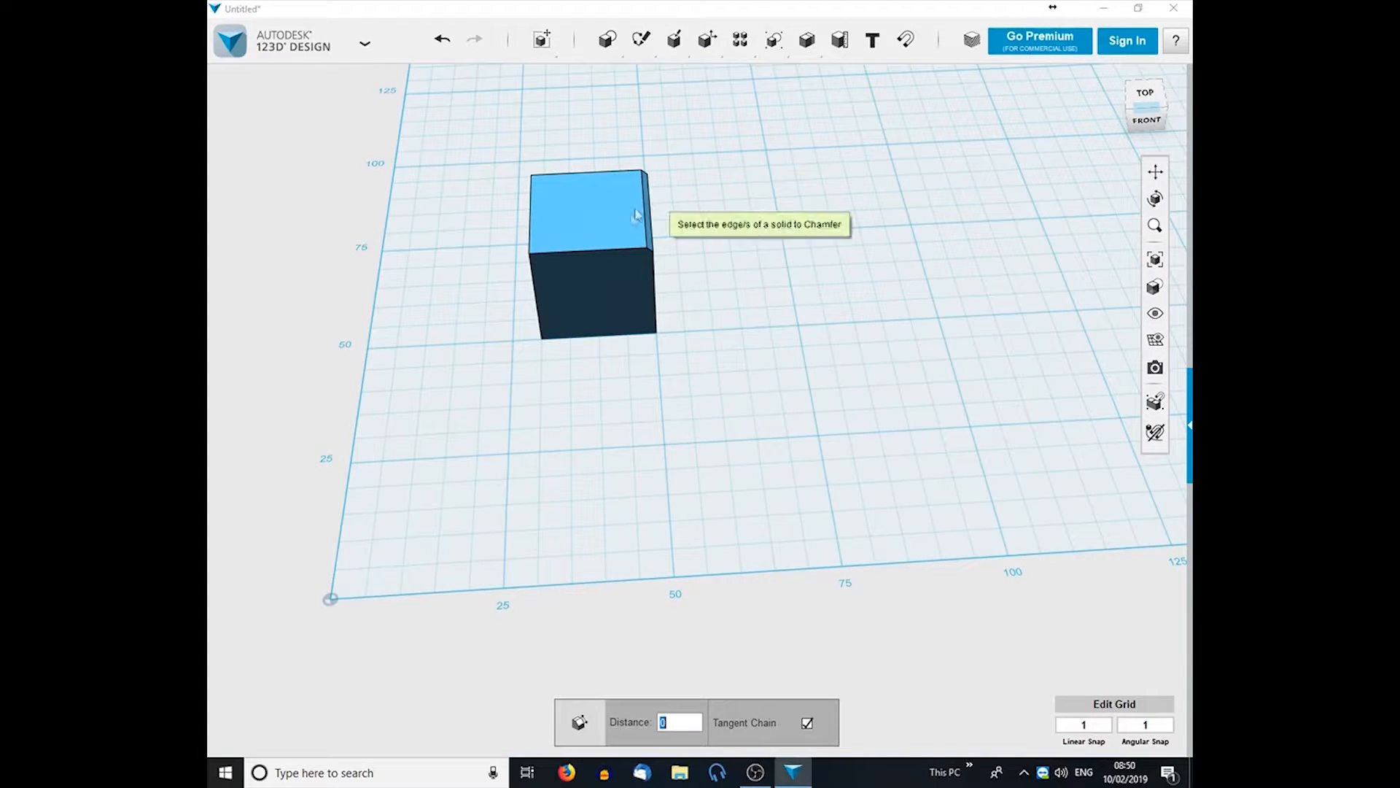
pyautogui.click(616, 251)
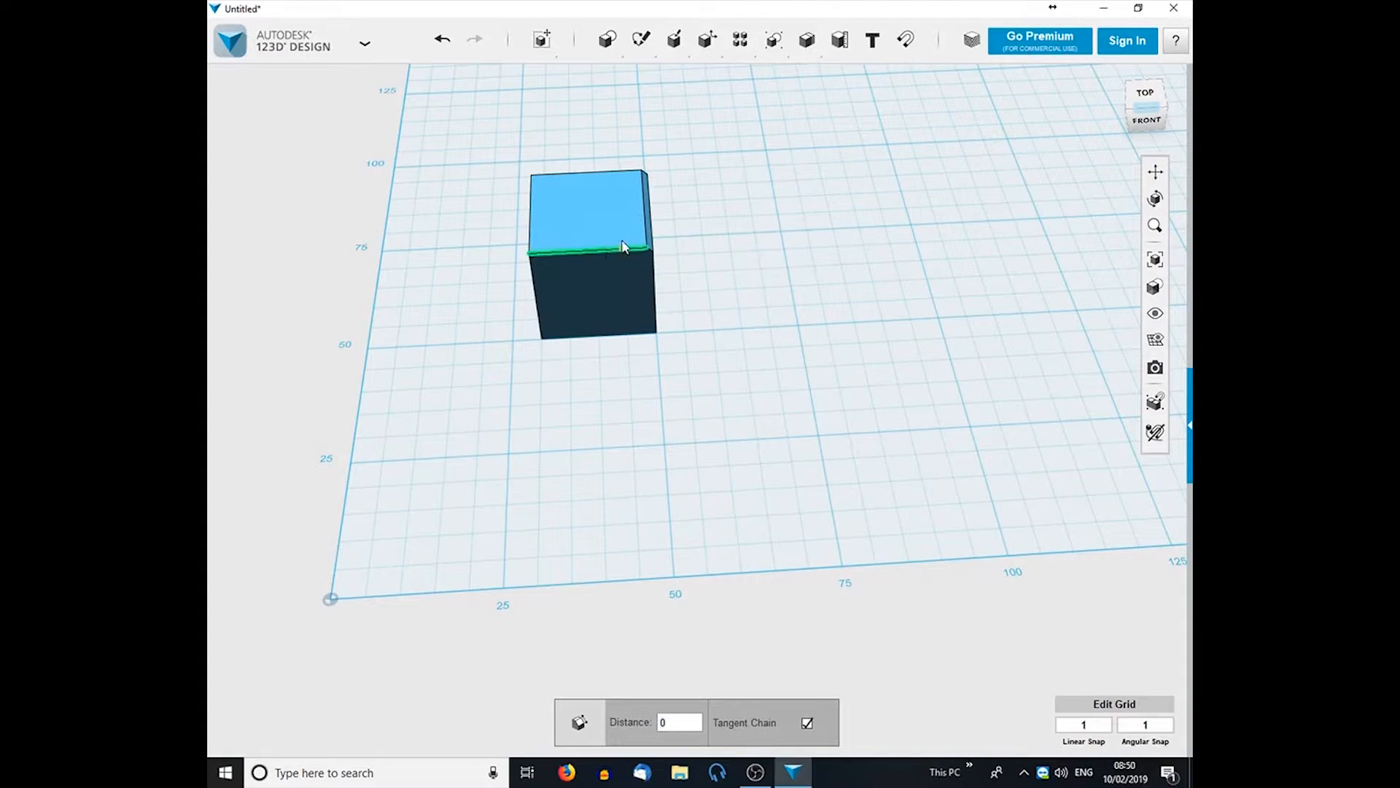
pyautogui.write('23')
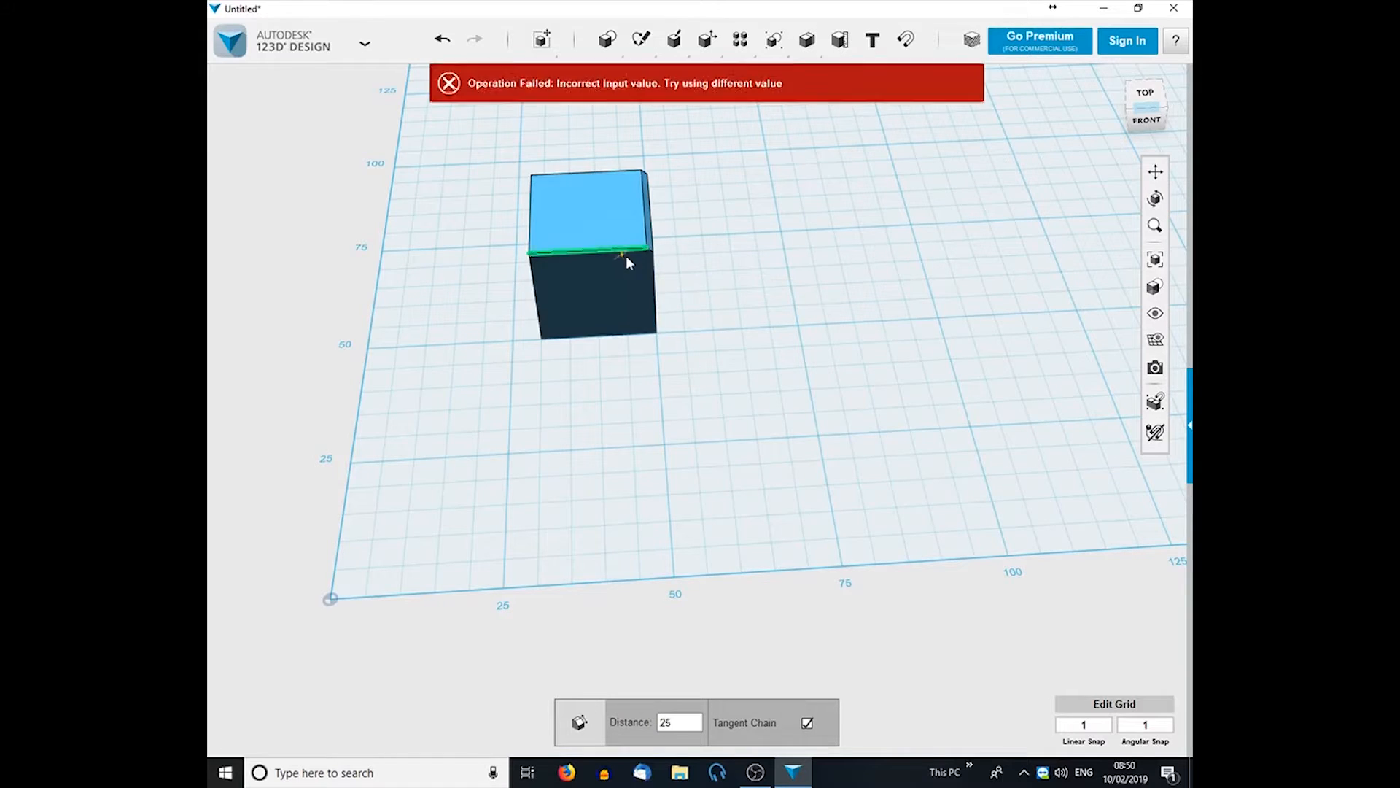
pyautogui.moveTo(521, 390); pyautogui.dragTo(601, 388, button='right')
pyautogui.moveTo(405, 394); pyautogui.dragTo(399, 392)
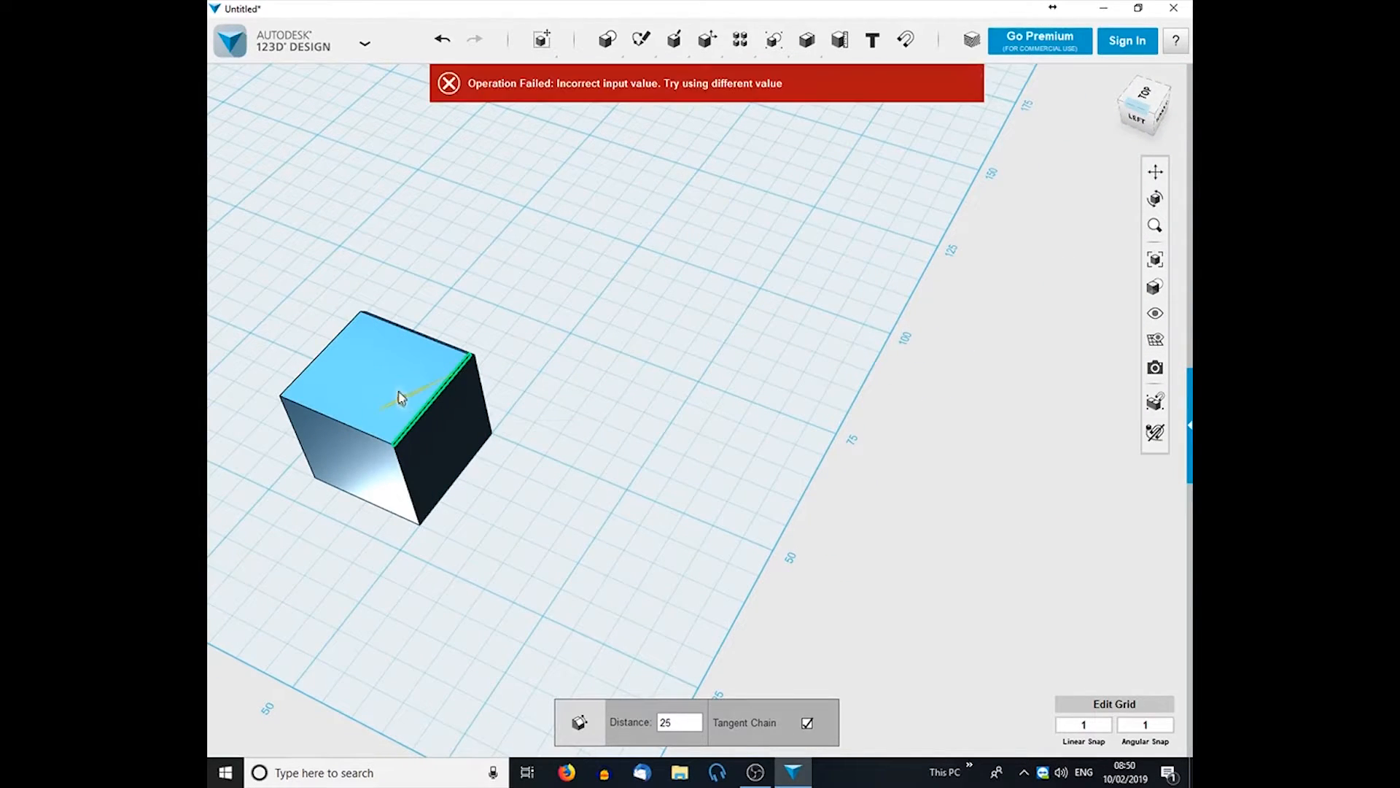
pyautogui.click(718, 412)
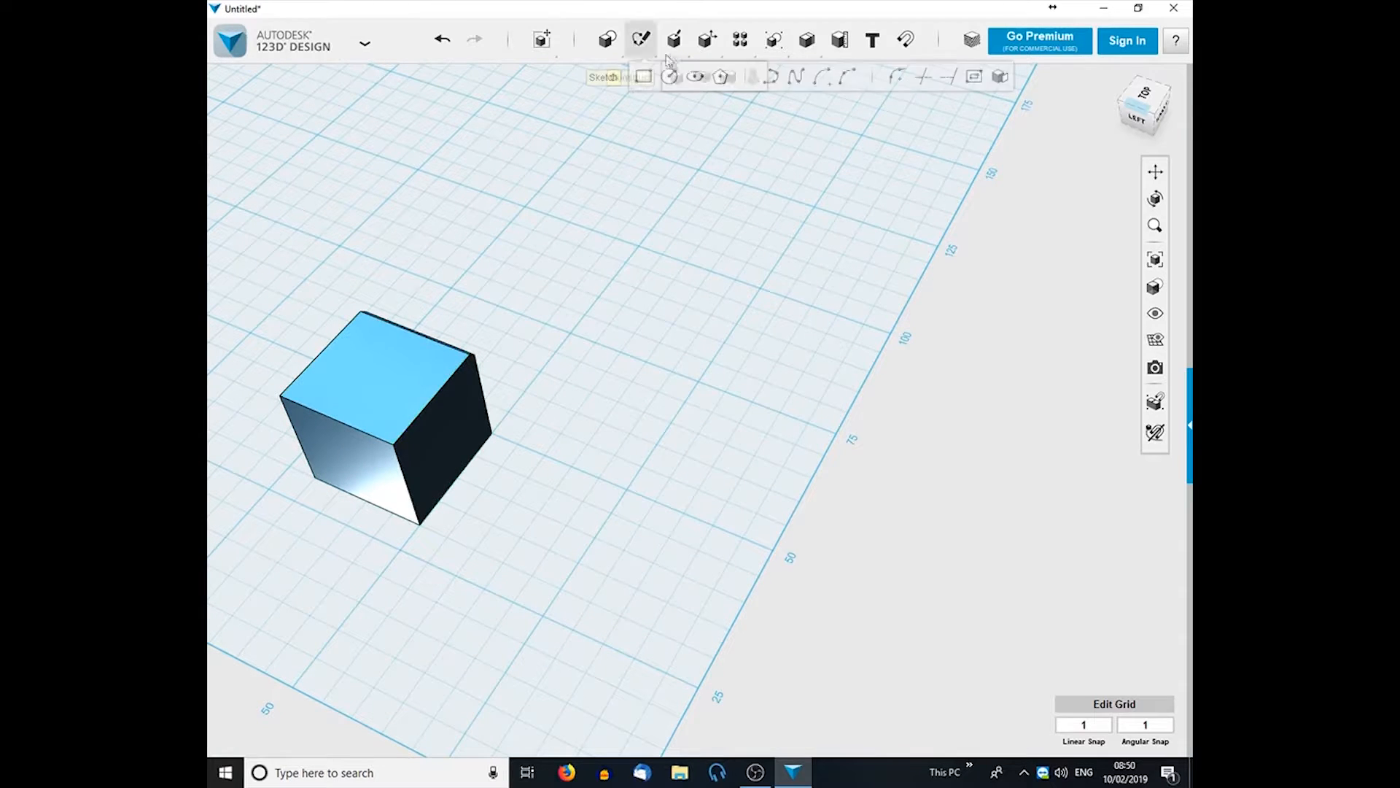
# Chamfer the front edge of the box's top face with a distance of 1.
pyautogui.moveTo(692, 53)
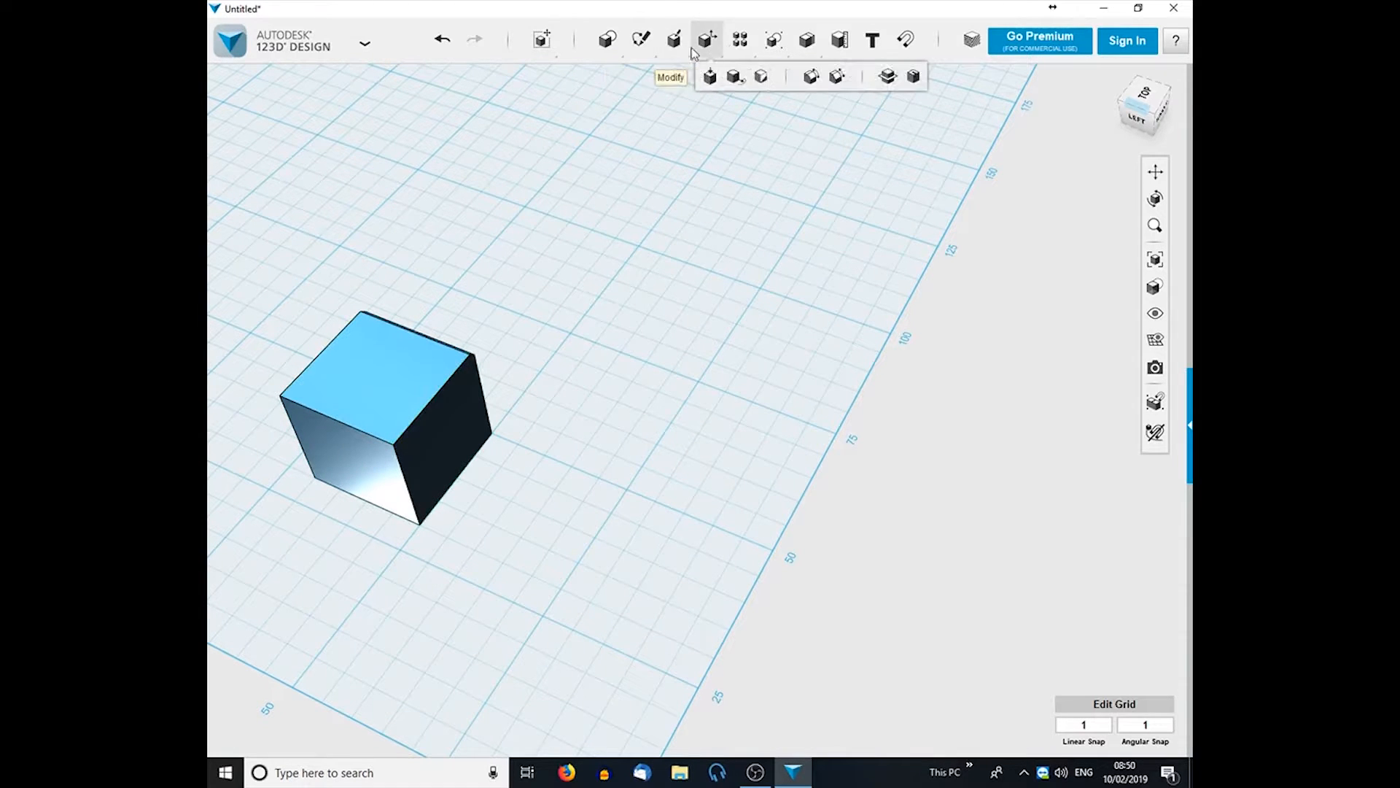
pyautogui.click(839, 77)
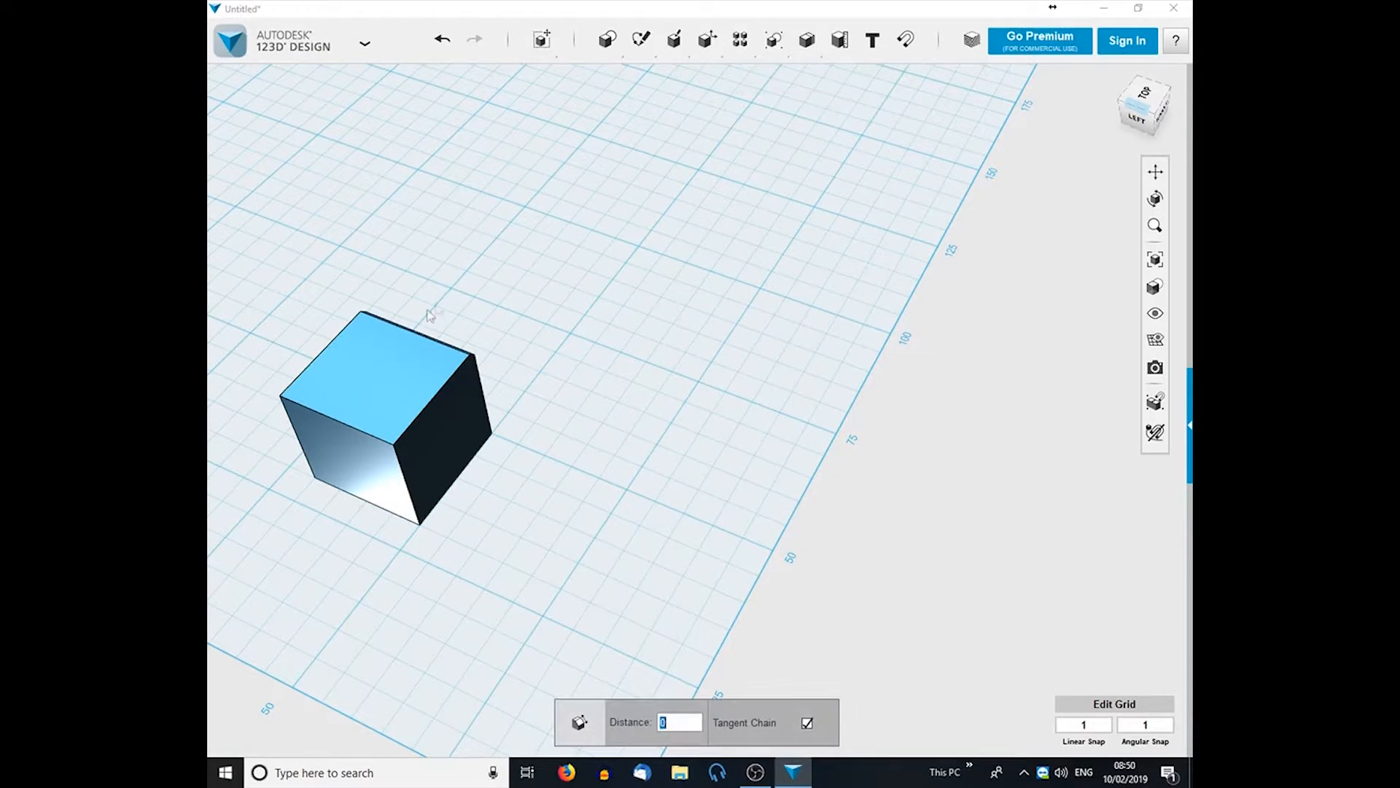
pyautogui.click(437, 390)
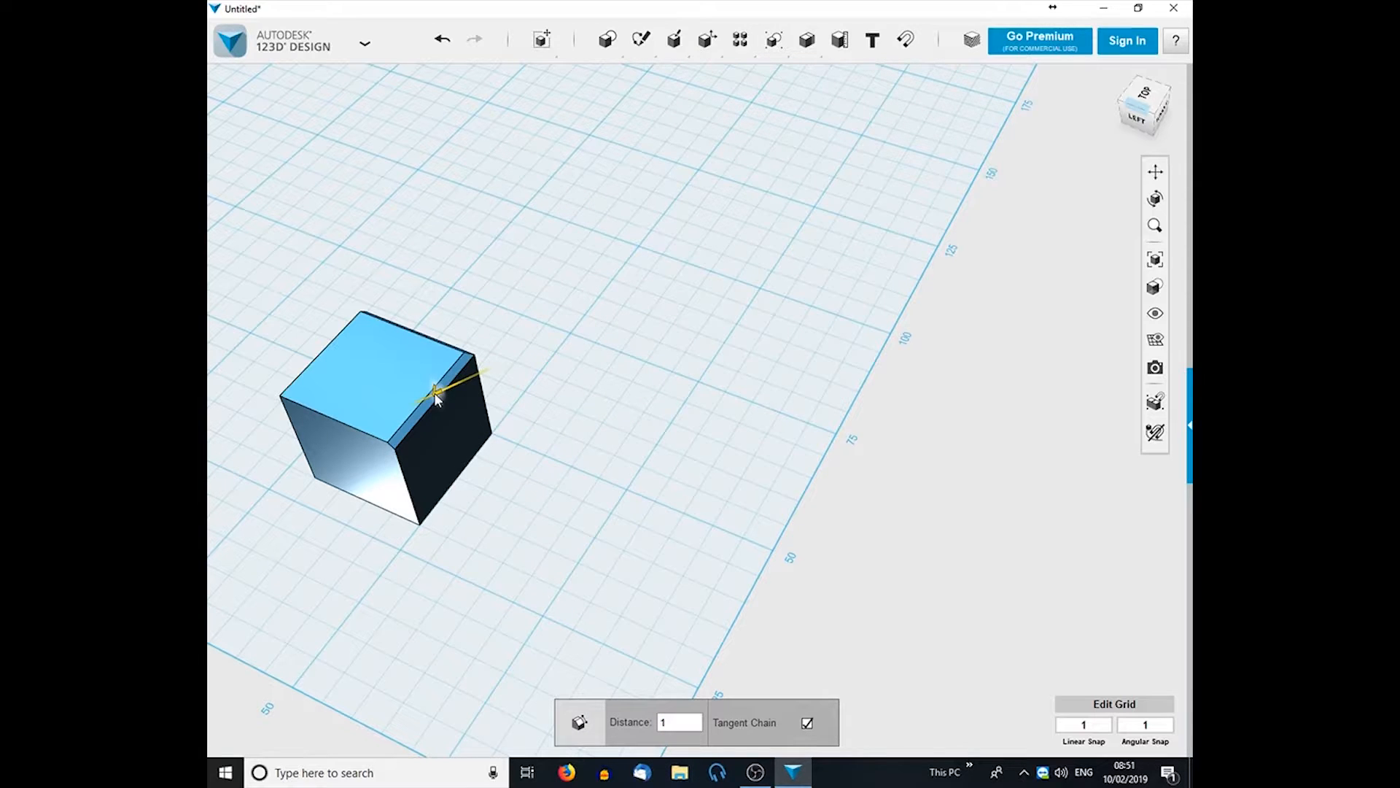
pyautogui.click(368, 433)
pyautogui.click(366, 431)
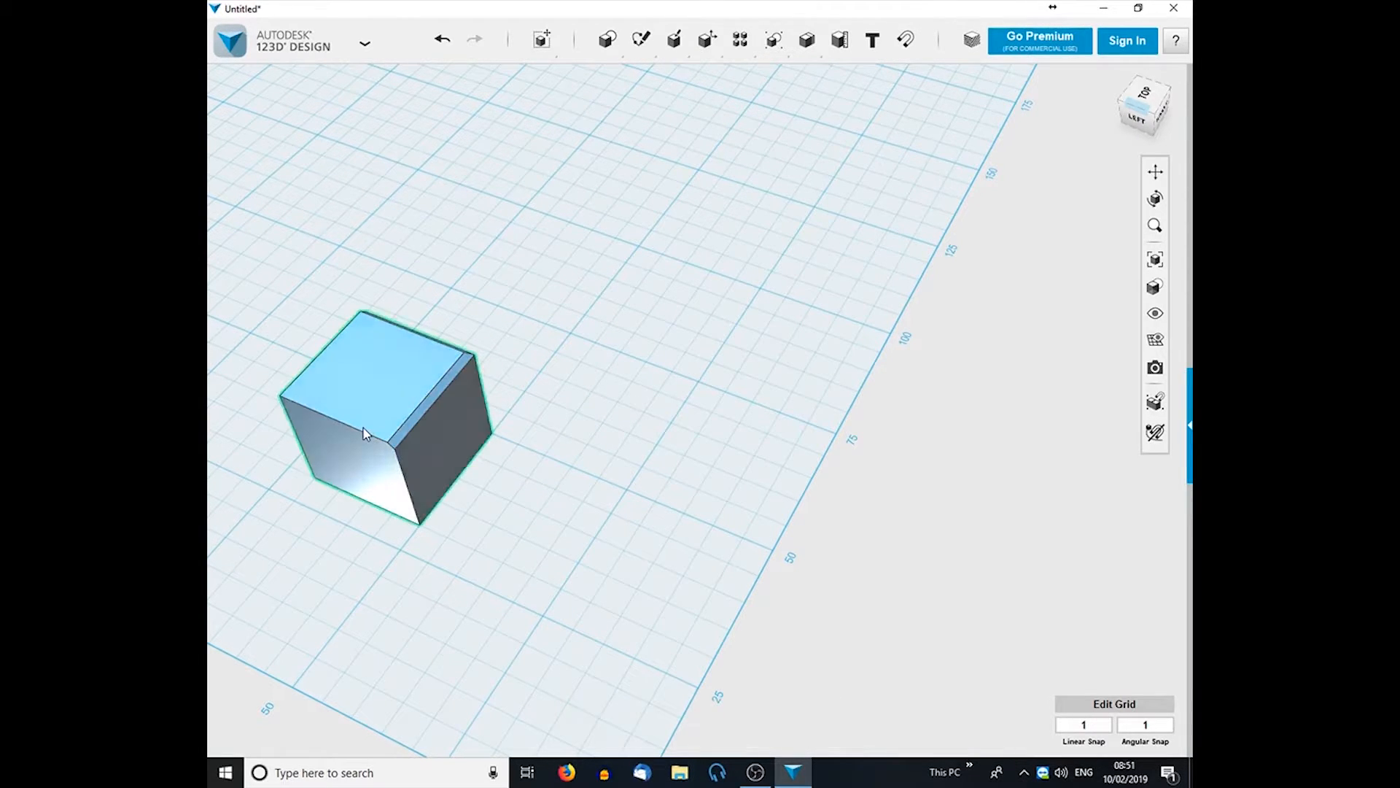
# Chamfer the left edge of the box's top face with a narrow bevel like the neighbouring edges.
pyautogui.moveTo(706, 39)
pyautogui.click(838, 76)
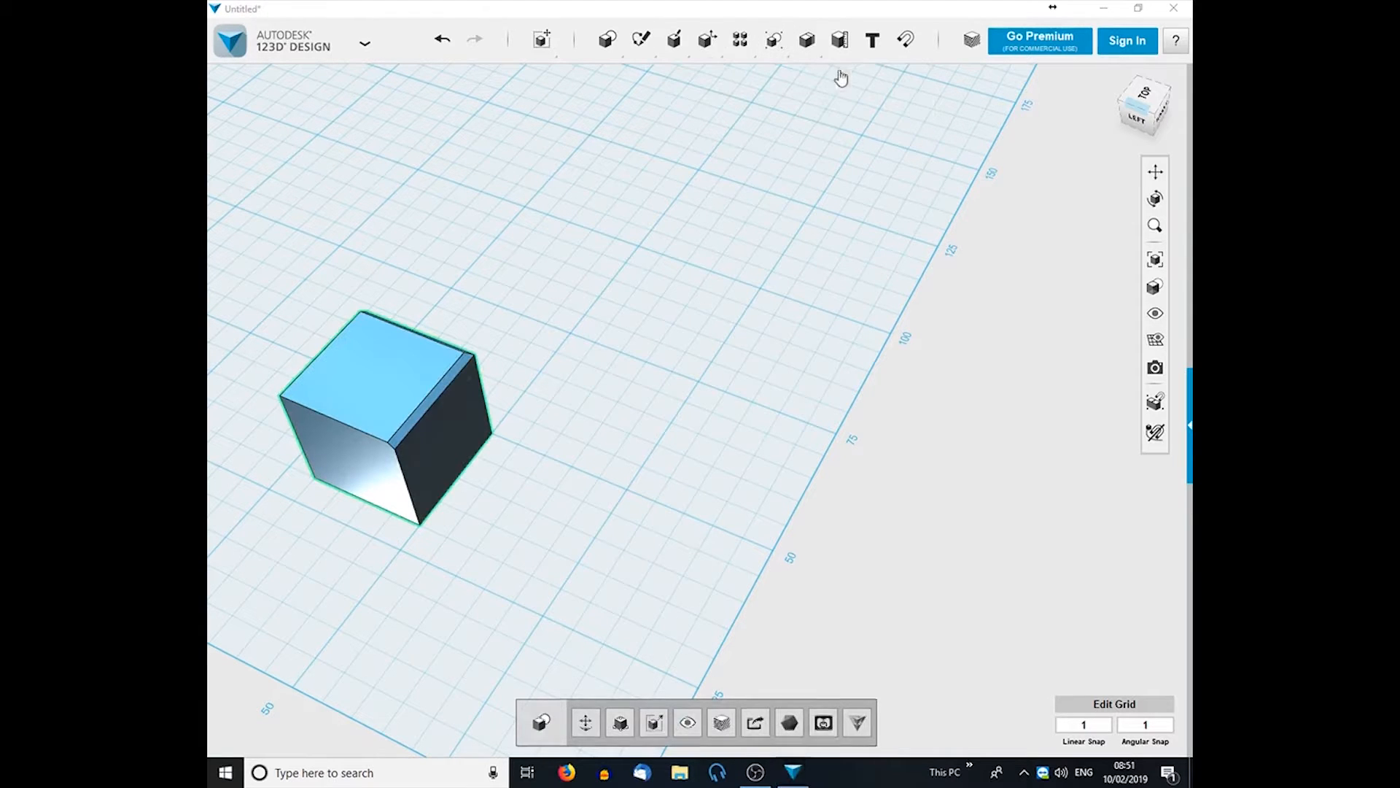
pyautogui.click(335, 422)
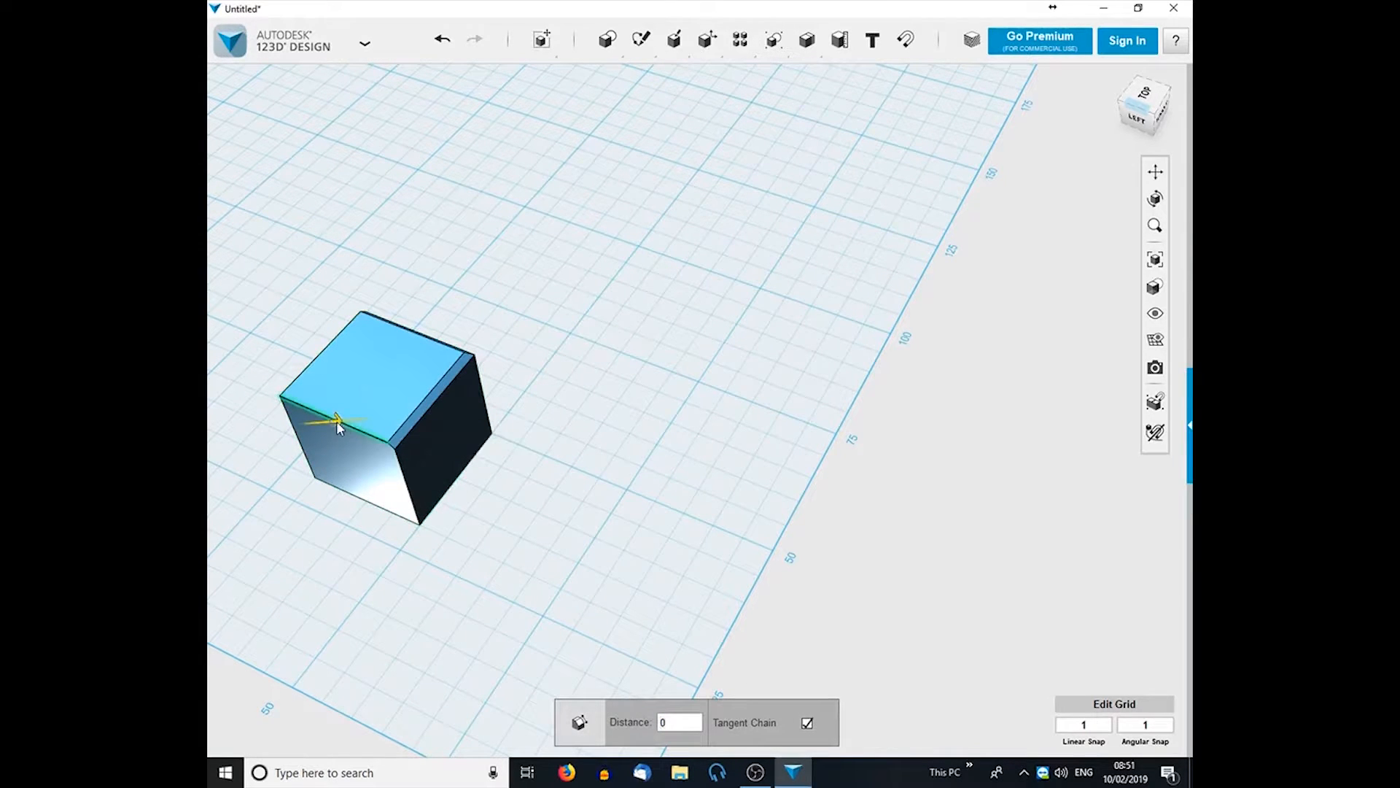
pyautogui.moveTo(339, 423); pyautogui.dragTo(343, 423)
pyautogui.click(511, 385)
# Chamfer the remaining back edge of the top face with a distance of 1.
pyautogui.moveTo(636, 334); pyautogui.dragTo(716, 288, button='right')
pyautogui.moveTo(799, 45)
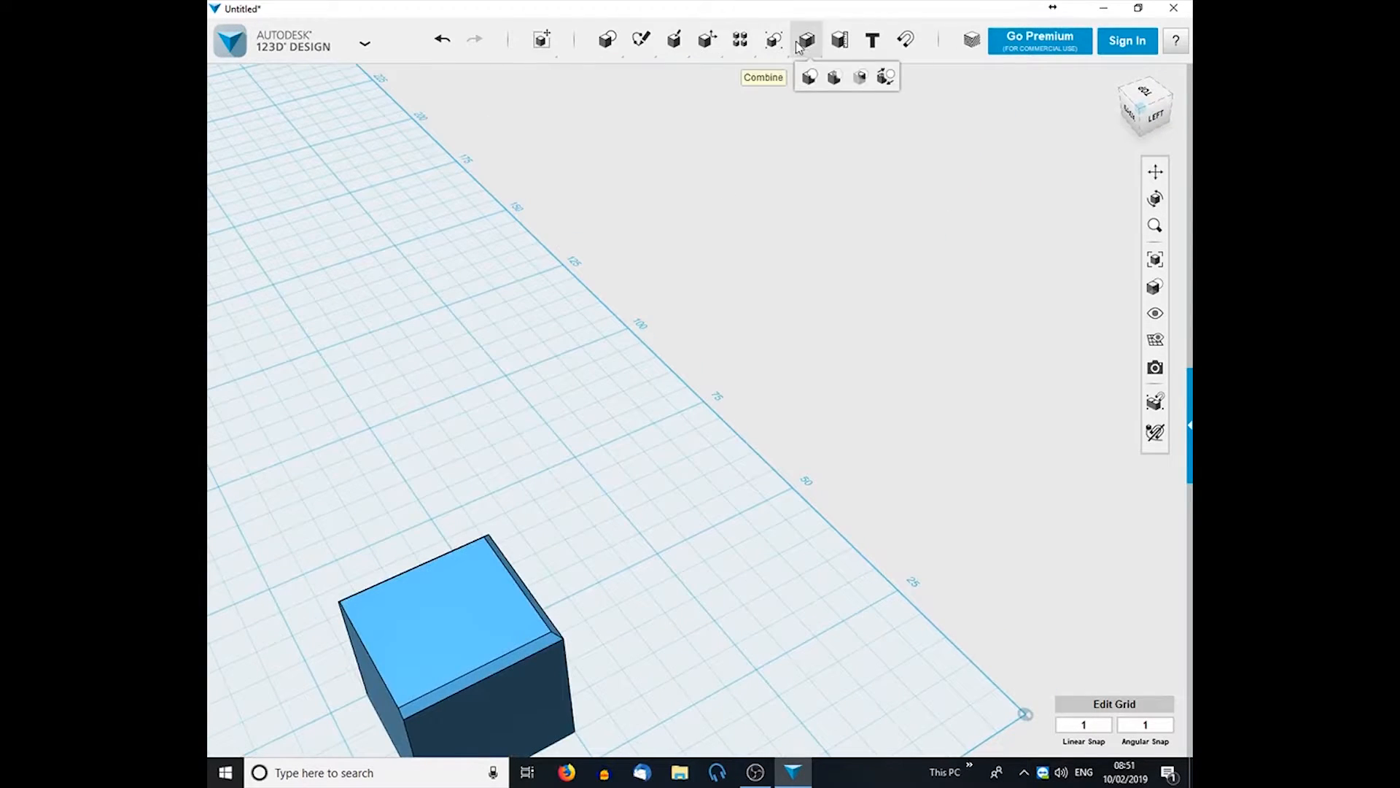
pyautogui.moveTo(706, 53)
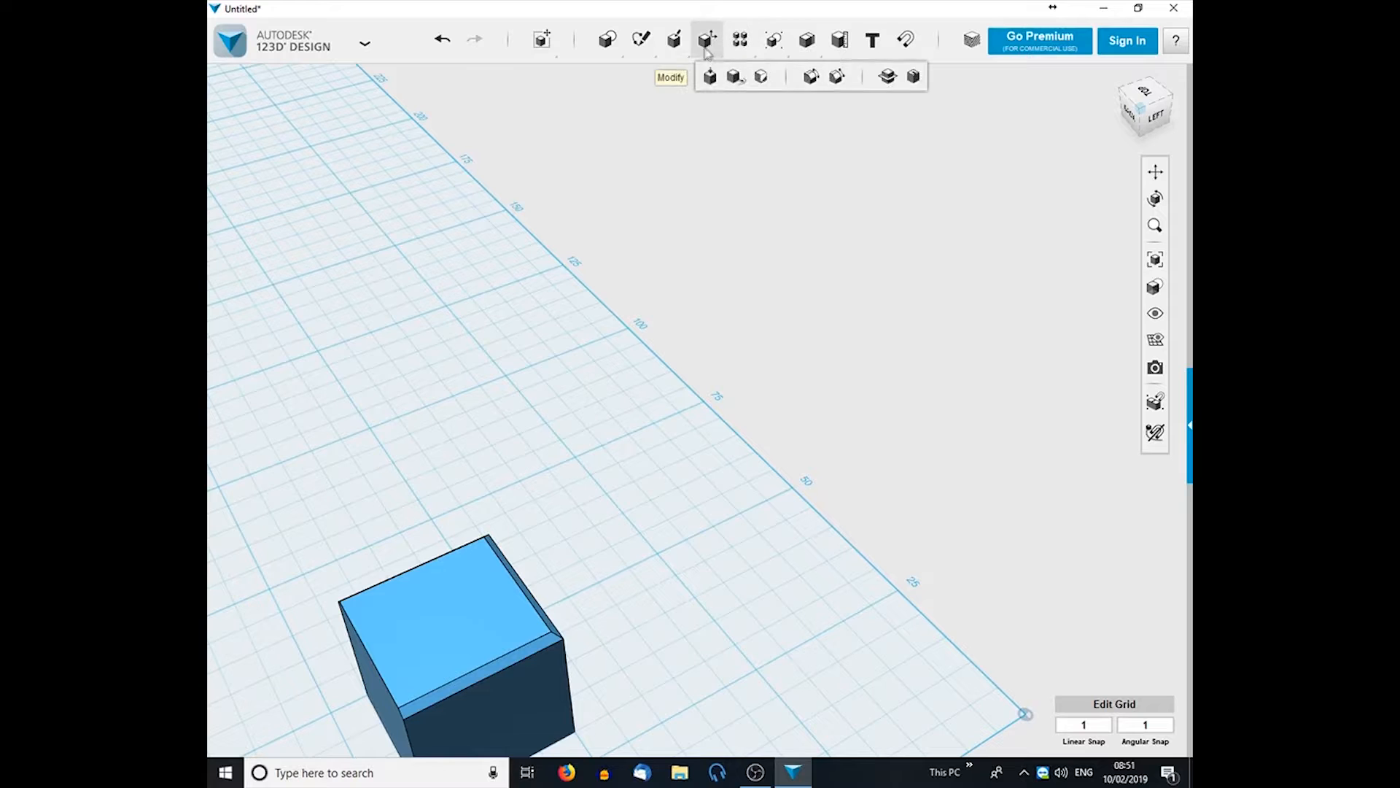
pyautogui.click(837, 76)
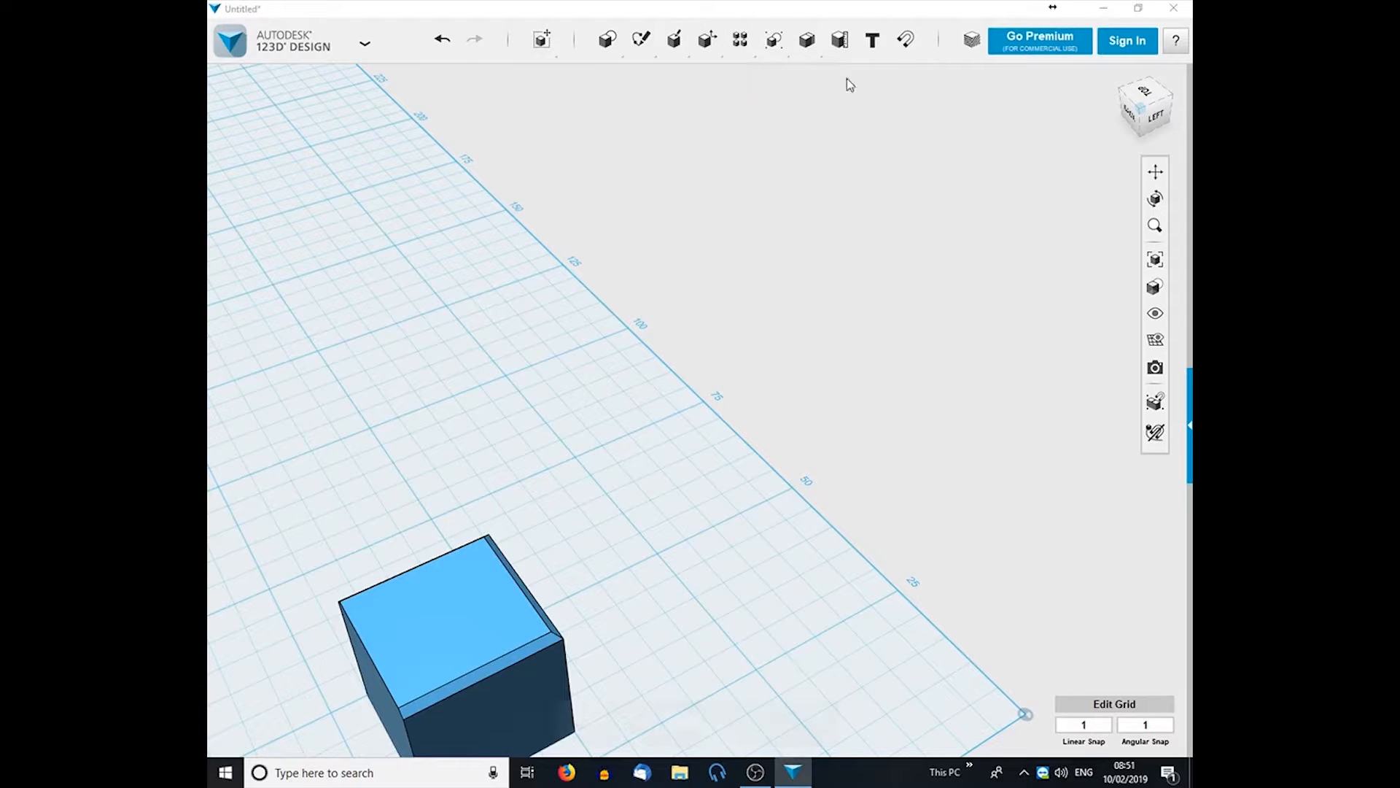
pyautogui.click(362, 637)
pyautogui.moveTo(370, 640); pyautogui.dragTo(373, 641)
pyautogui.moveTo(369, 633); pyautogui.dragTo(565, 568, button='right')
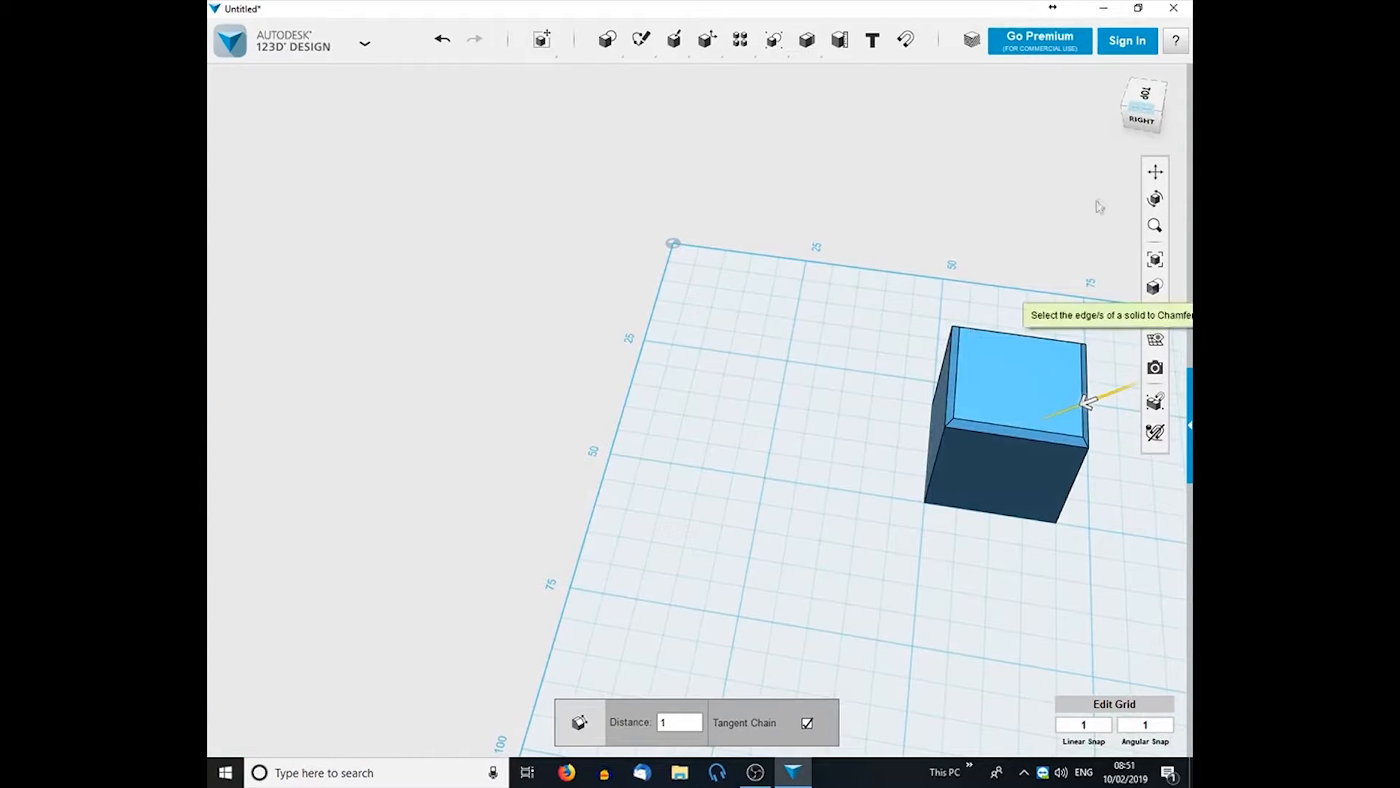
pyautogui.moveTo(1121, 568); pyautogui.dragTo(852, 556)
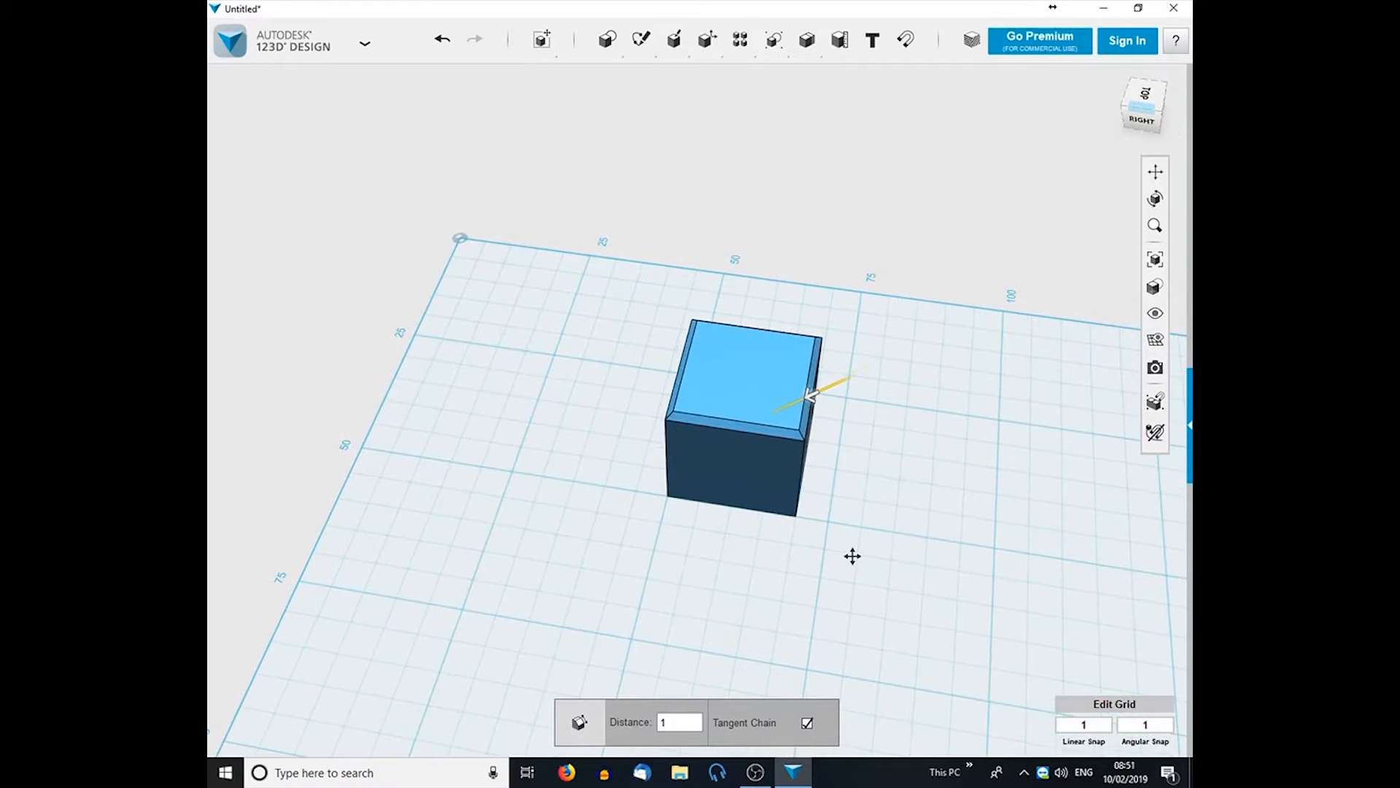
pyautogui.moveTo(856, 562); pyautogui.dragTo(907, 637, button='right')
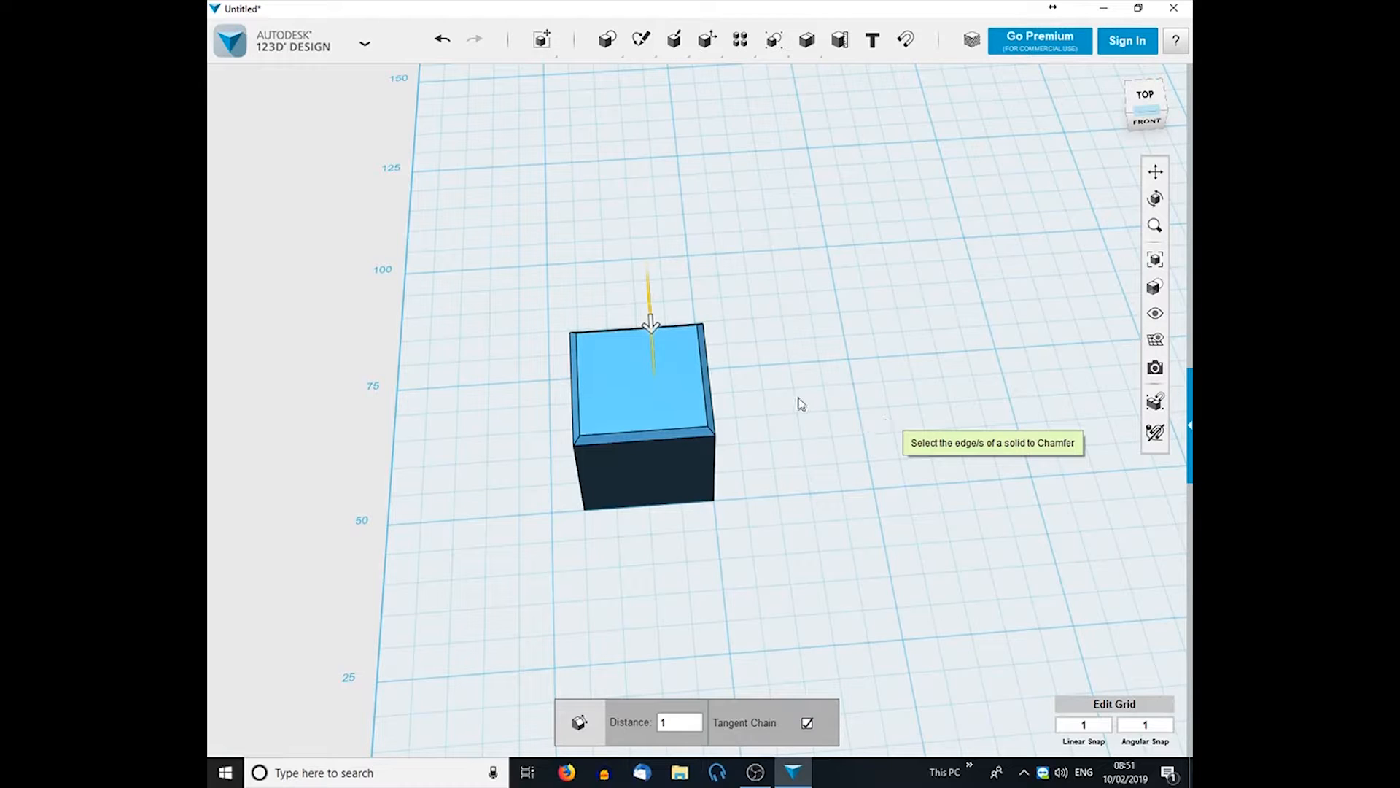
pyautogui.click(676, 458)
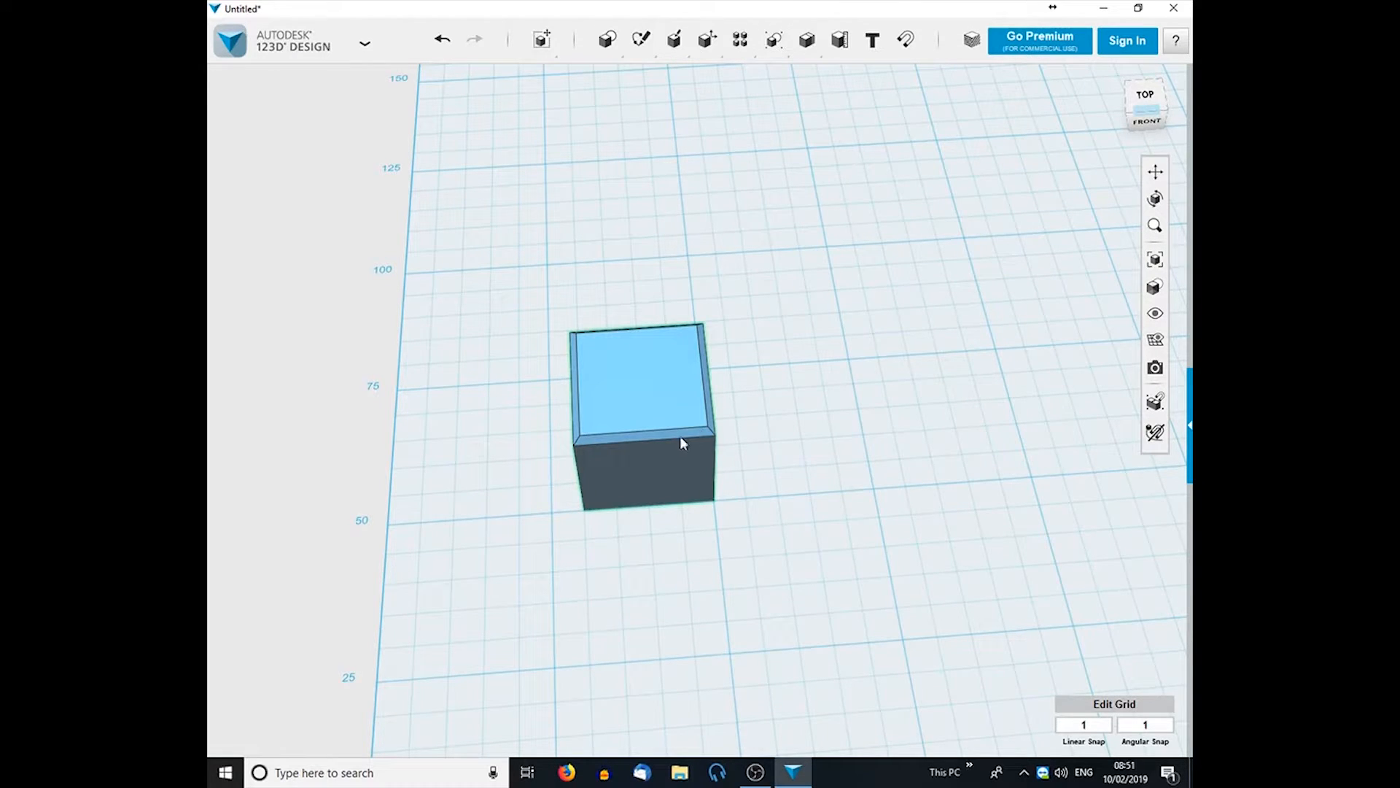
# Flip the chamfered box upside down with the Move tool's rotation handle, trying a rotation of 180 degrees.
pyautogui.click(658, 443)
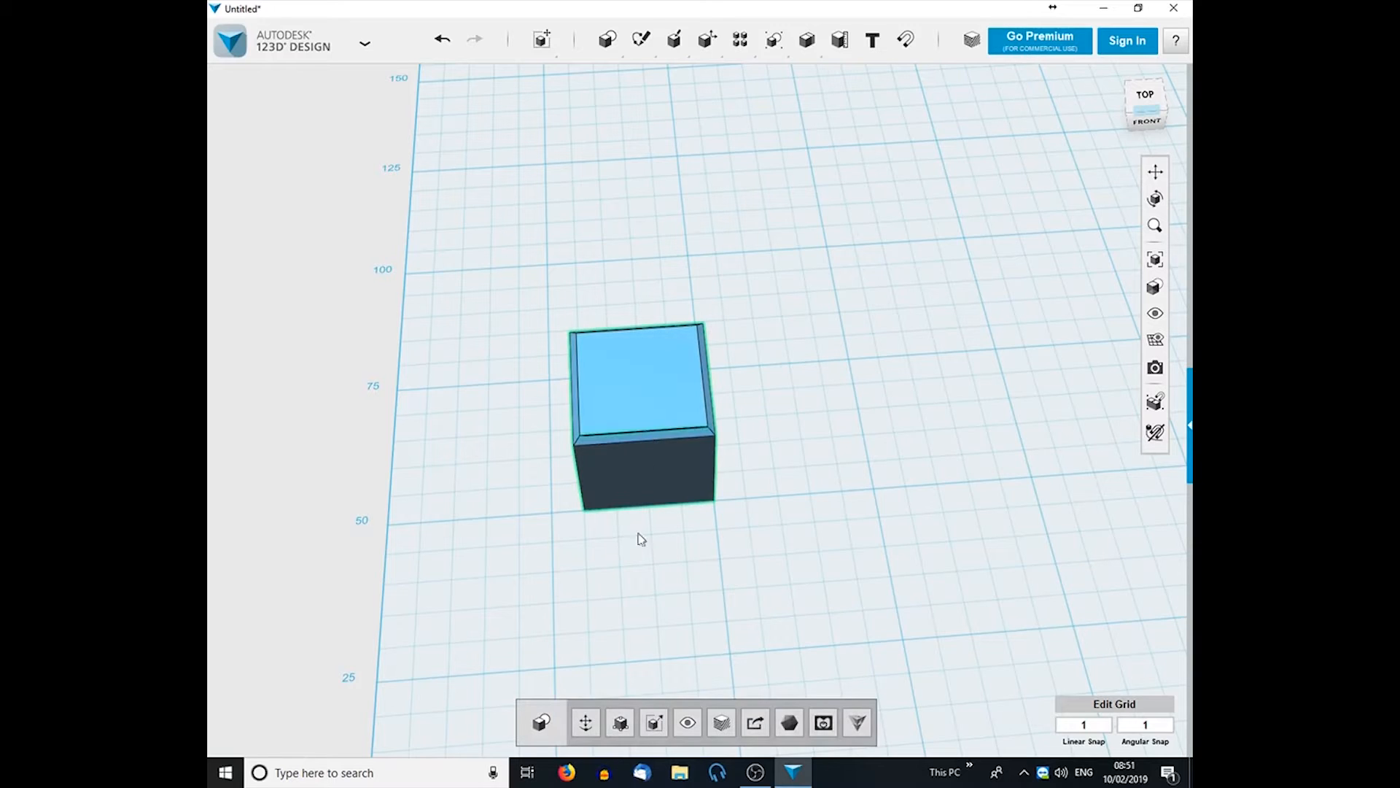
pyautogui.click(582, 719)
pyautogui.moveTo(642, 376); pyautogui.dragTo(653, 487)
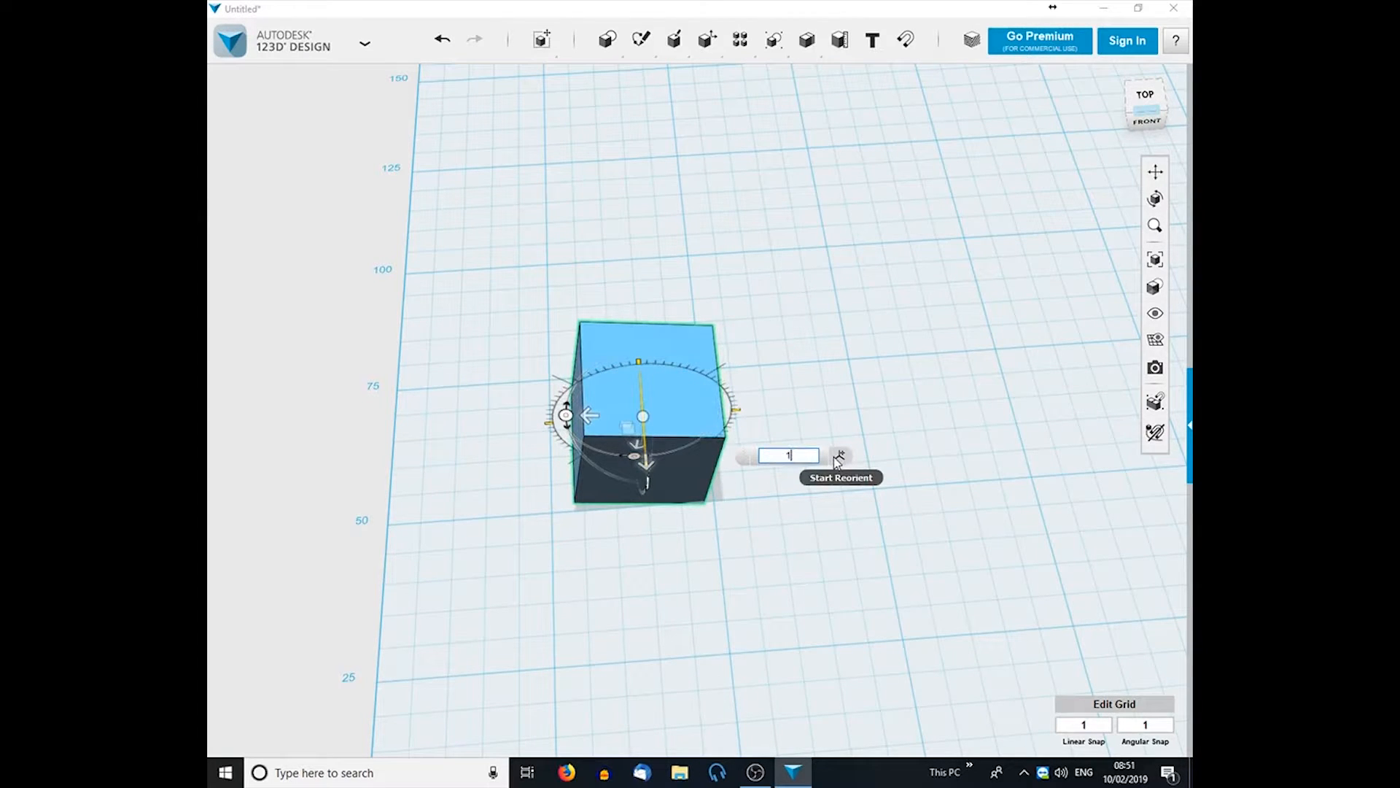
pyautogui.press('Return')
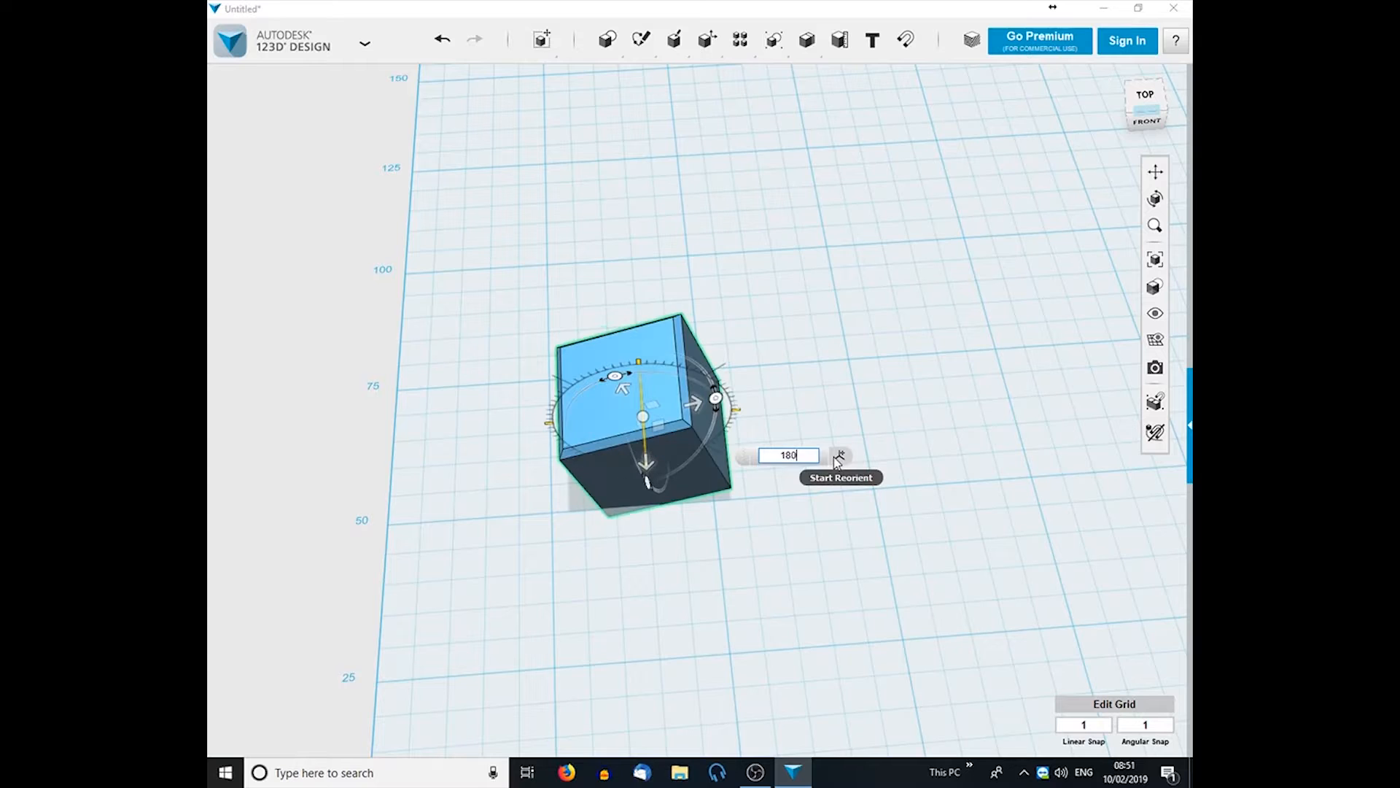
pyautogui.write('0')
pyautogui.press('Return')
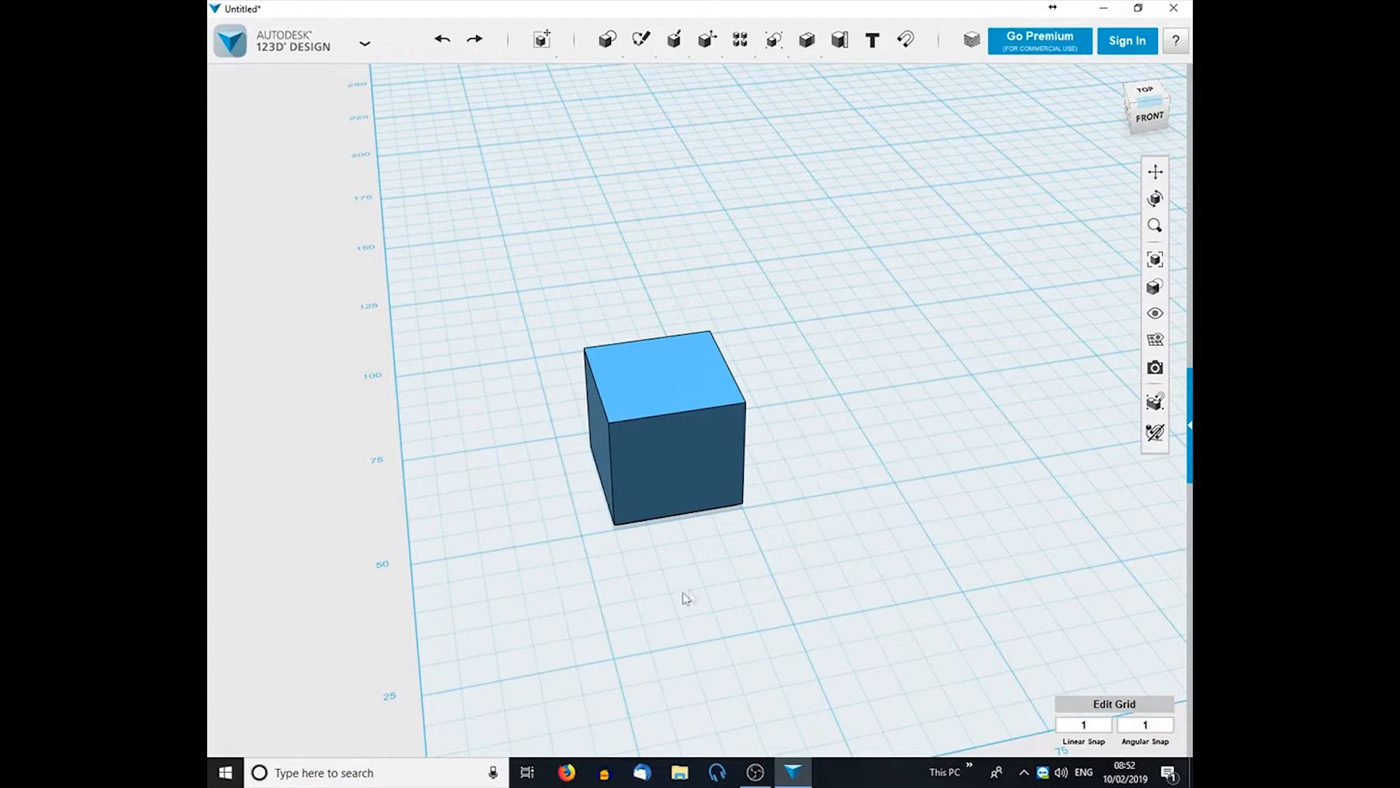
# Fillet the front edge of the flipped box's unchamfered top face with a radius of 1.5.
pyautogui.moveTo(706, 39)
pyautogui.click(817, 75)
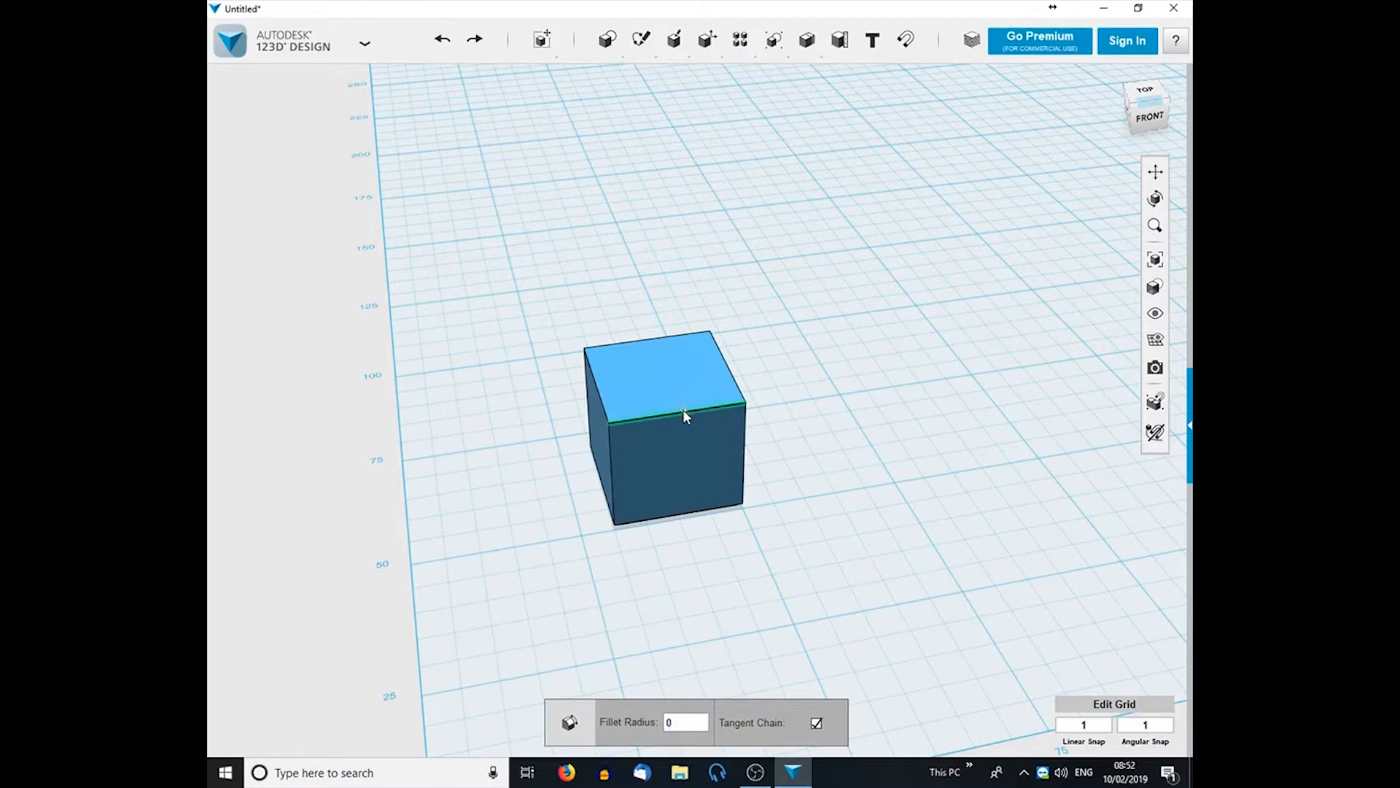
pyautogui.moveTo(685, 410); pyautogui.dragTo(684, 410)
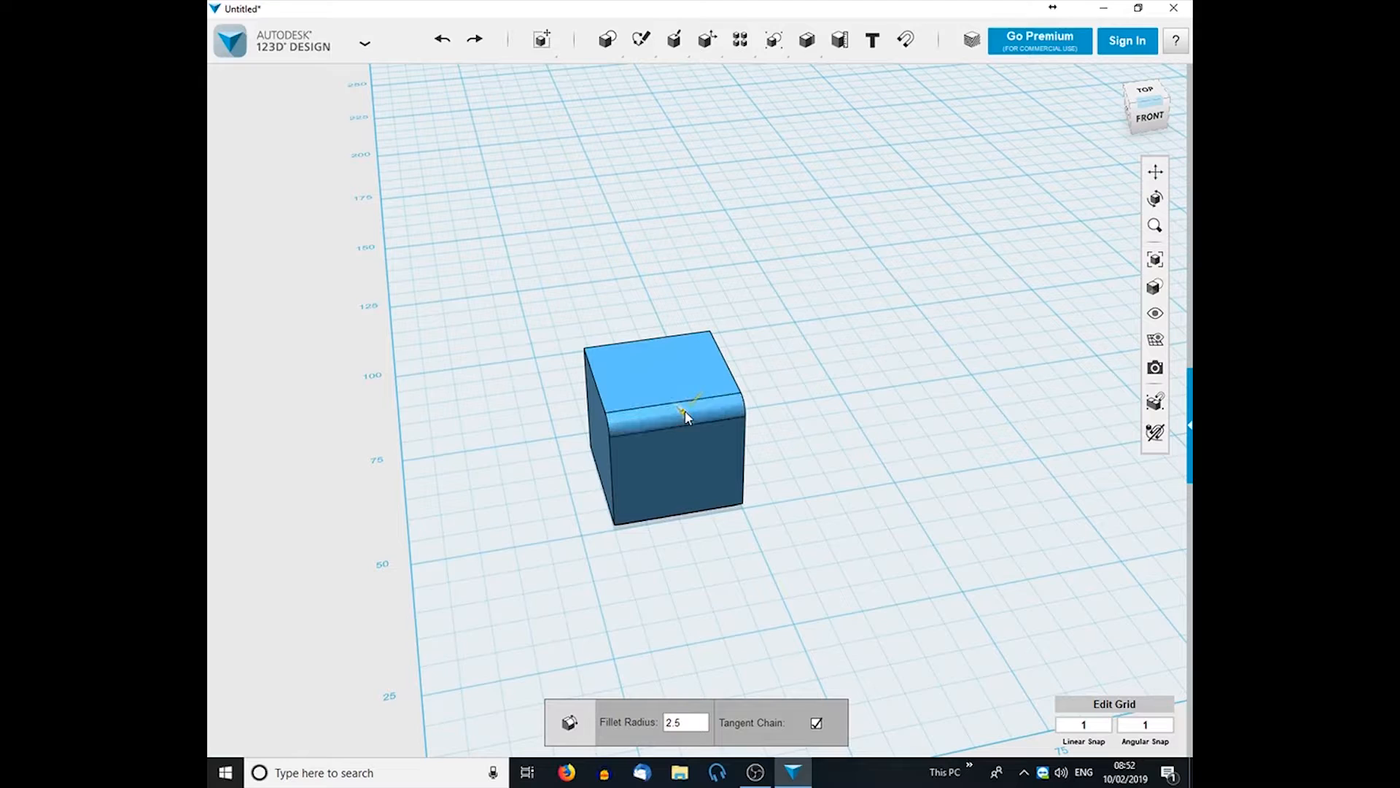
pyautogui.moveTo(636, 561); pyautogui.dragTo(747, 585, button='right')
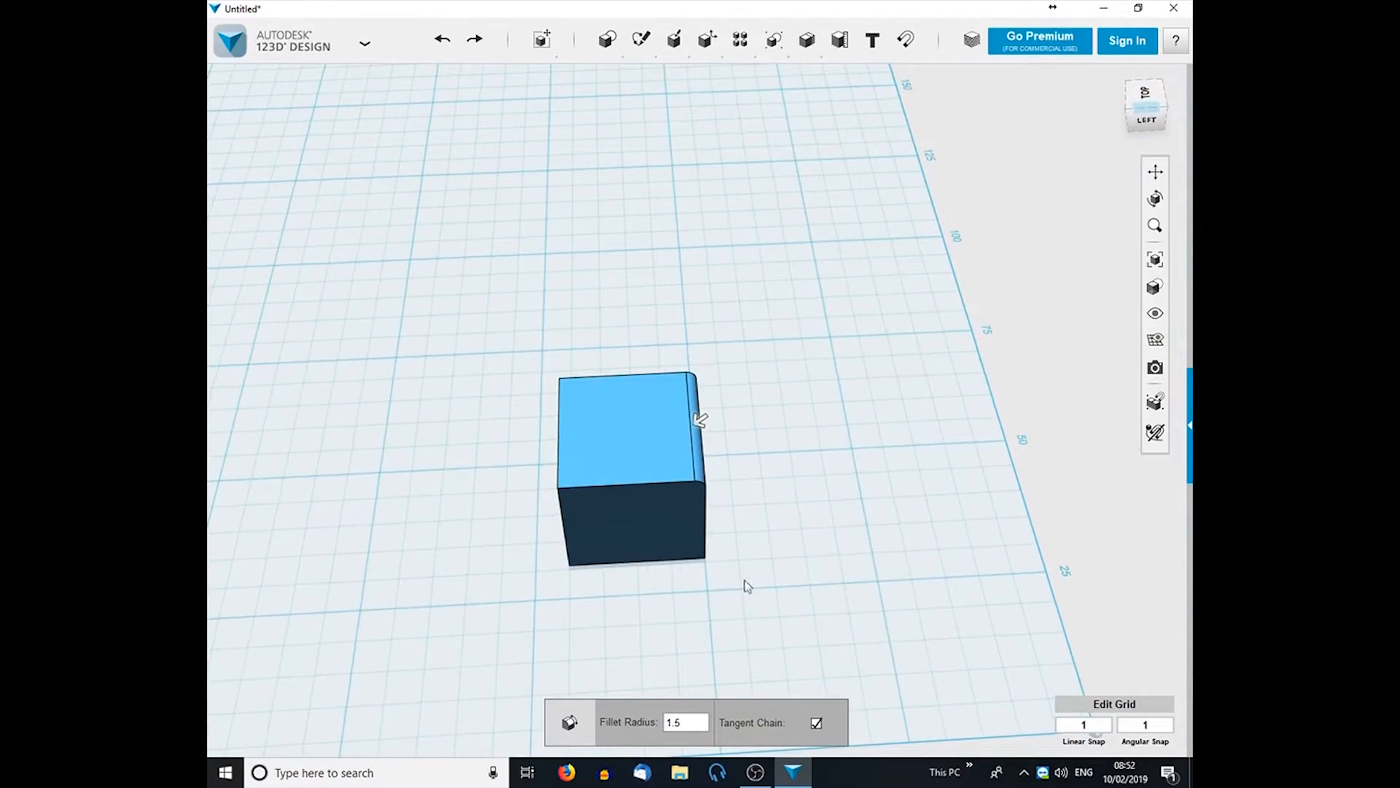
# Fillet the back edge of the top face, opposite the first fillet, with a radius of 2.
pyautogui.moveTo(674, 40)
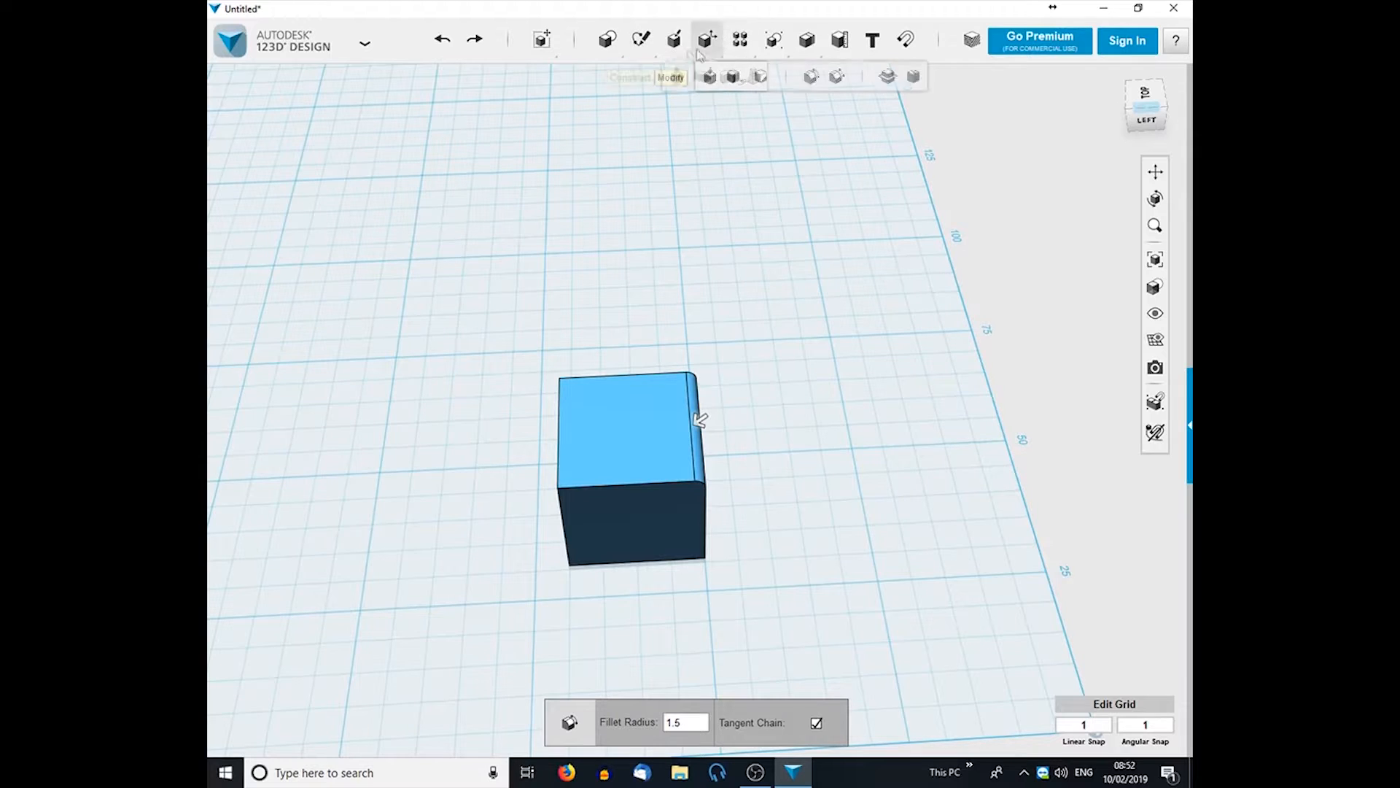
pyautogui.click(810, 76)
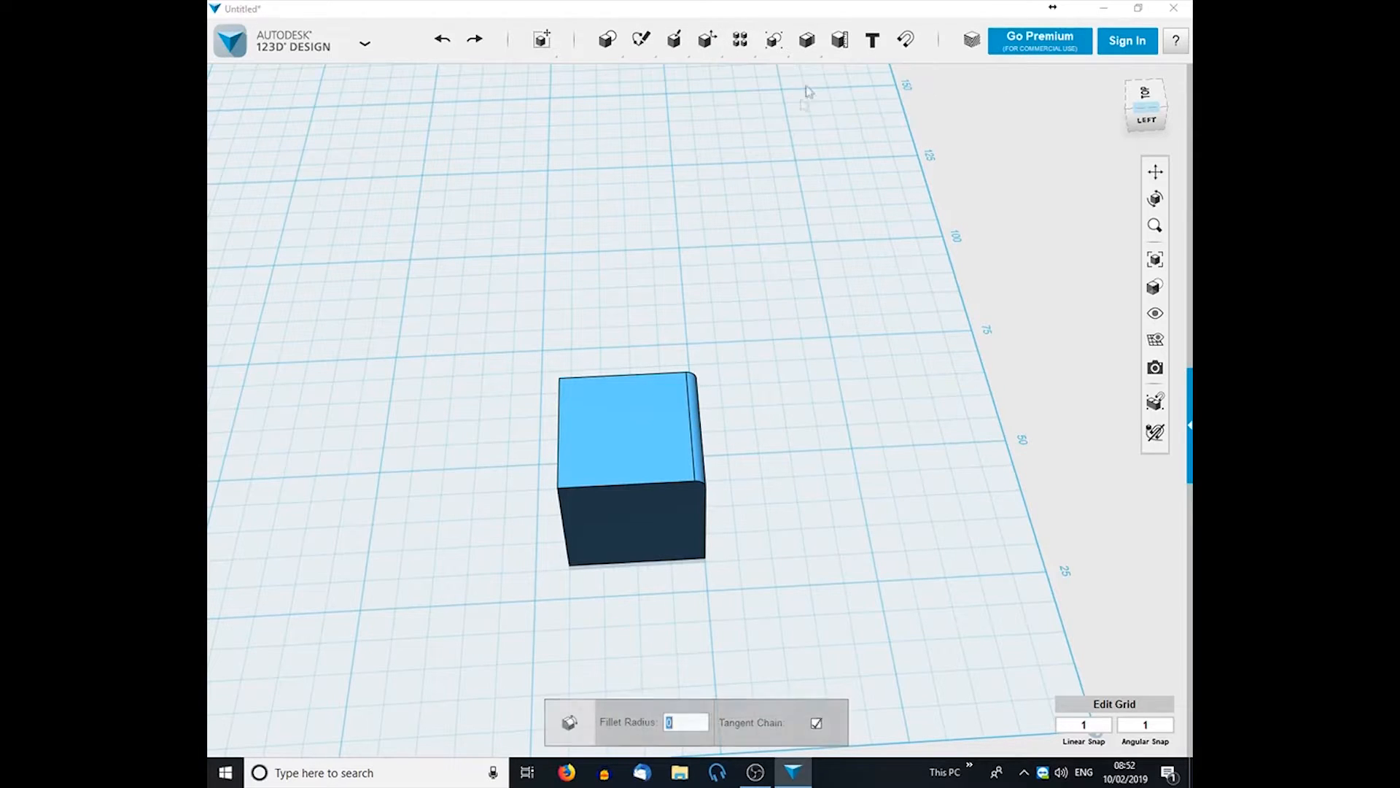
pyautogui.click(644, 482)
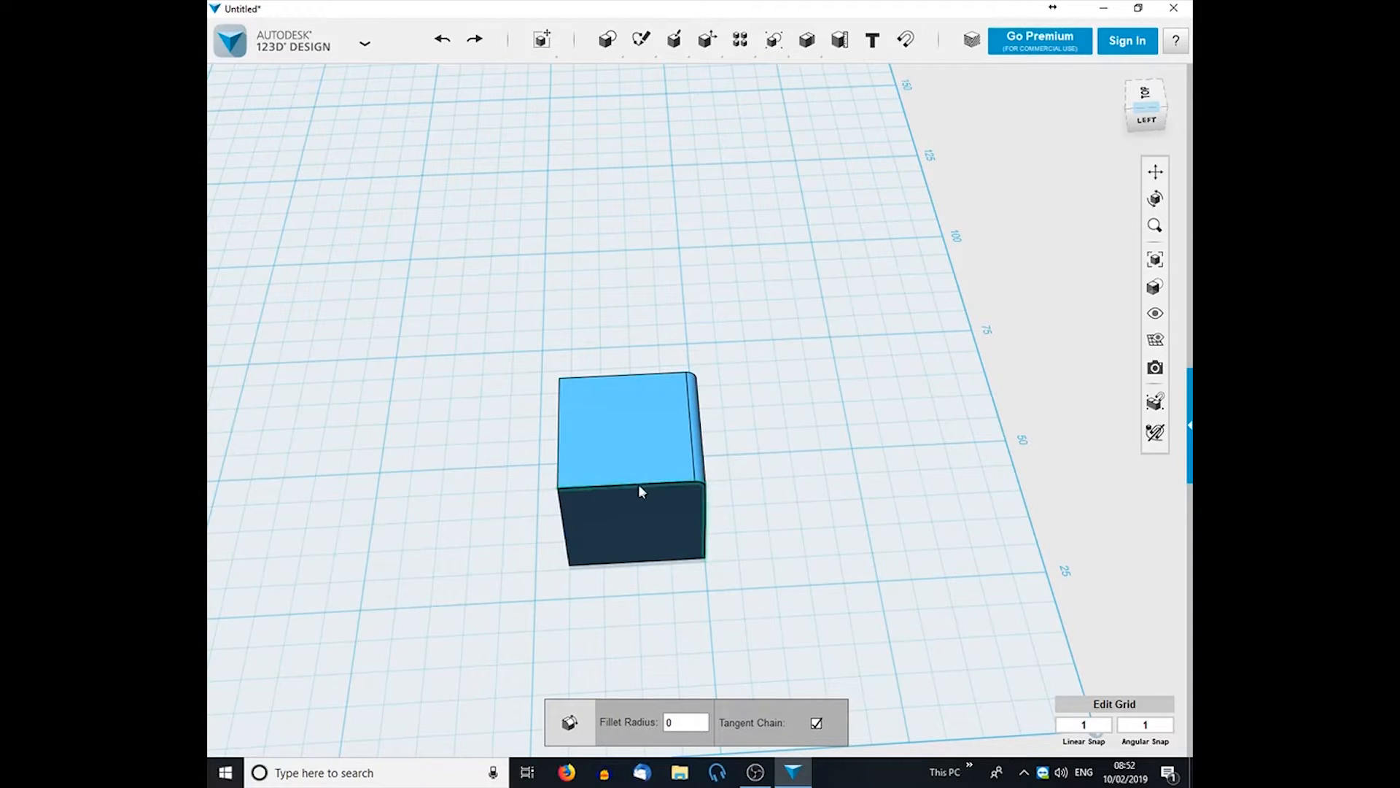
pyautogui.moveTo(594, 575); pyautogui.dragTo(728, 553, button='right')
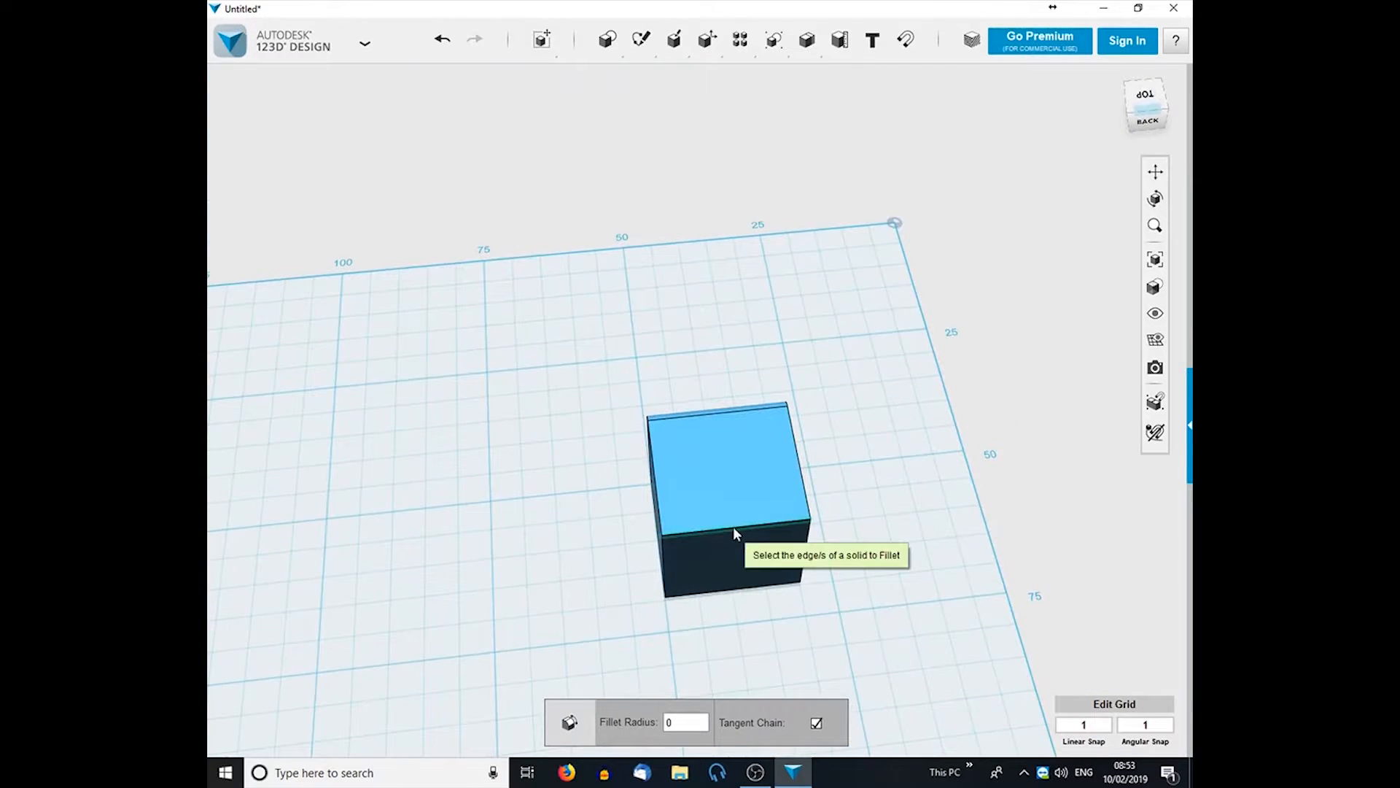
pyautogui.click(731, 524)
pyautogui.moveTo(731, 524); pyautogui.dragTo(729, 524)
pyautogui.moveTo(649, 605); pyautogui.dragTo(752, 593, button='right')
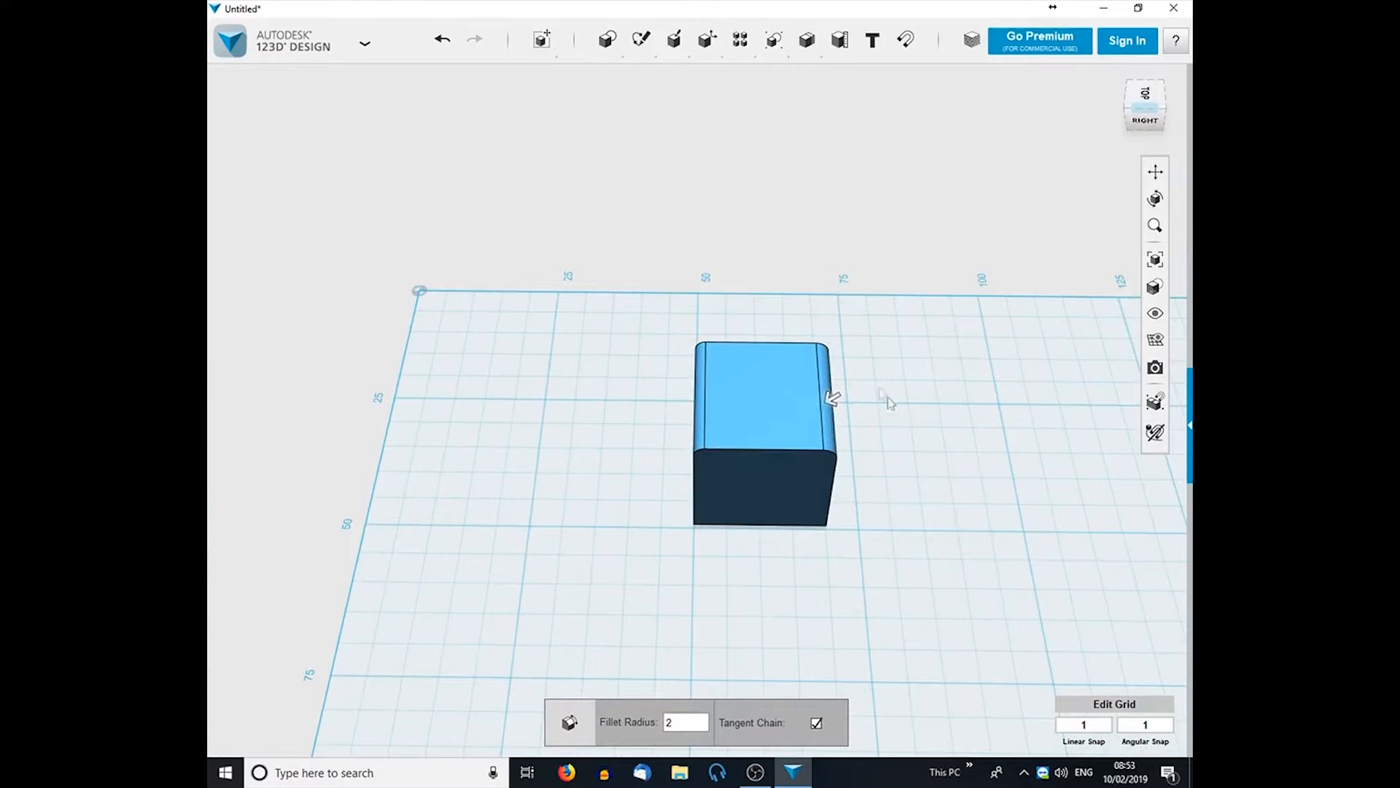
# Reduce the radius of the back edge's fillet to 1.5 and finish the fillet.
pyautogui.moveTo(831, 398); pyautogui.dragTo(836, 406)
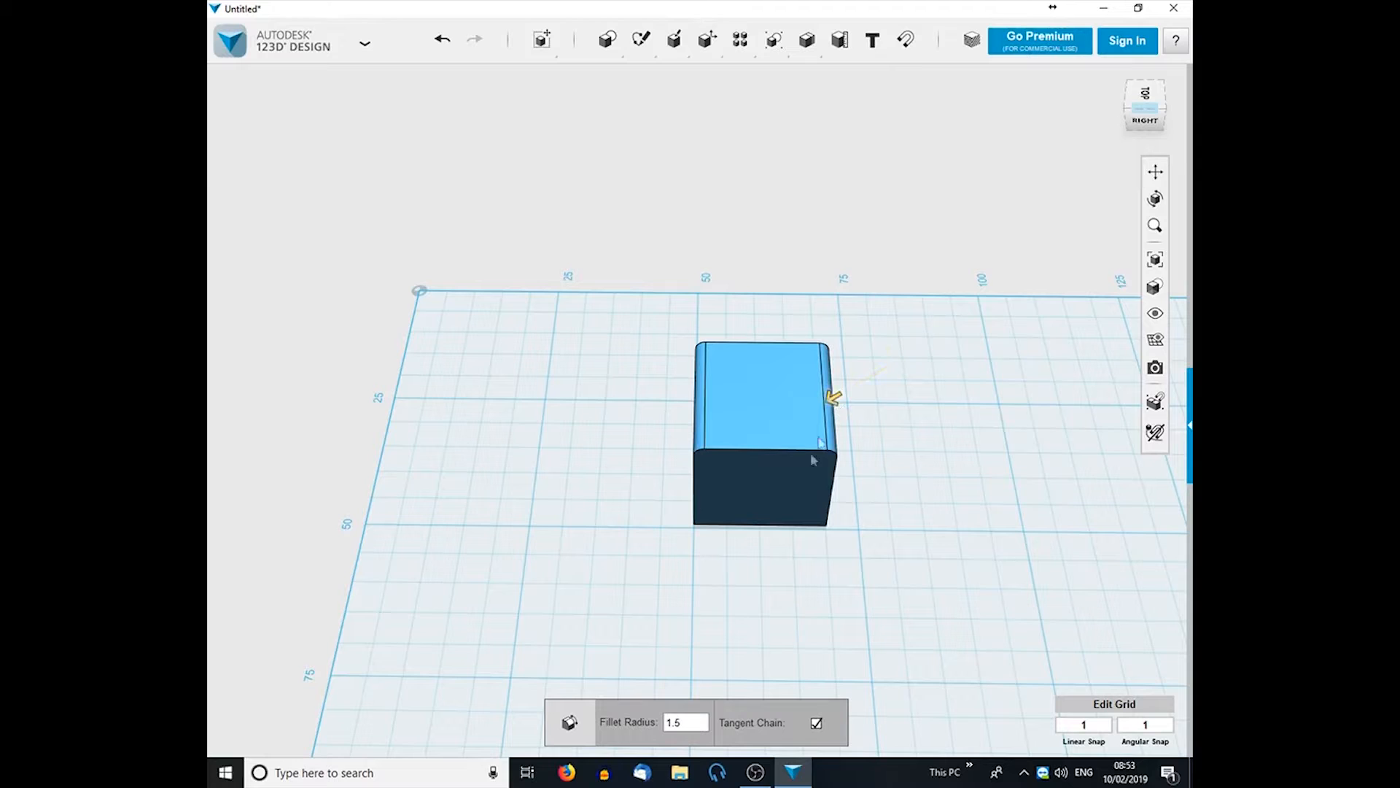
pyautogui.click(766, 539)
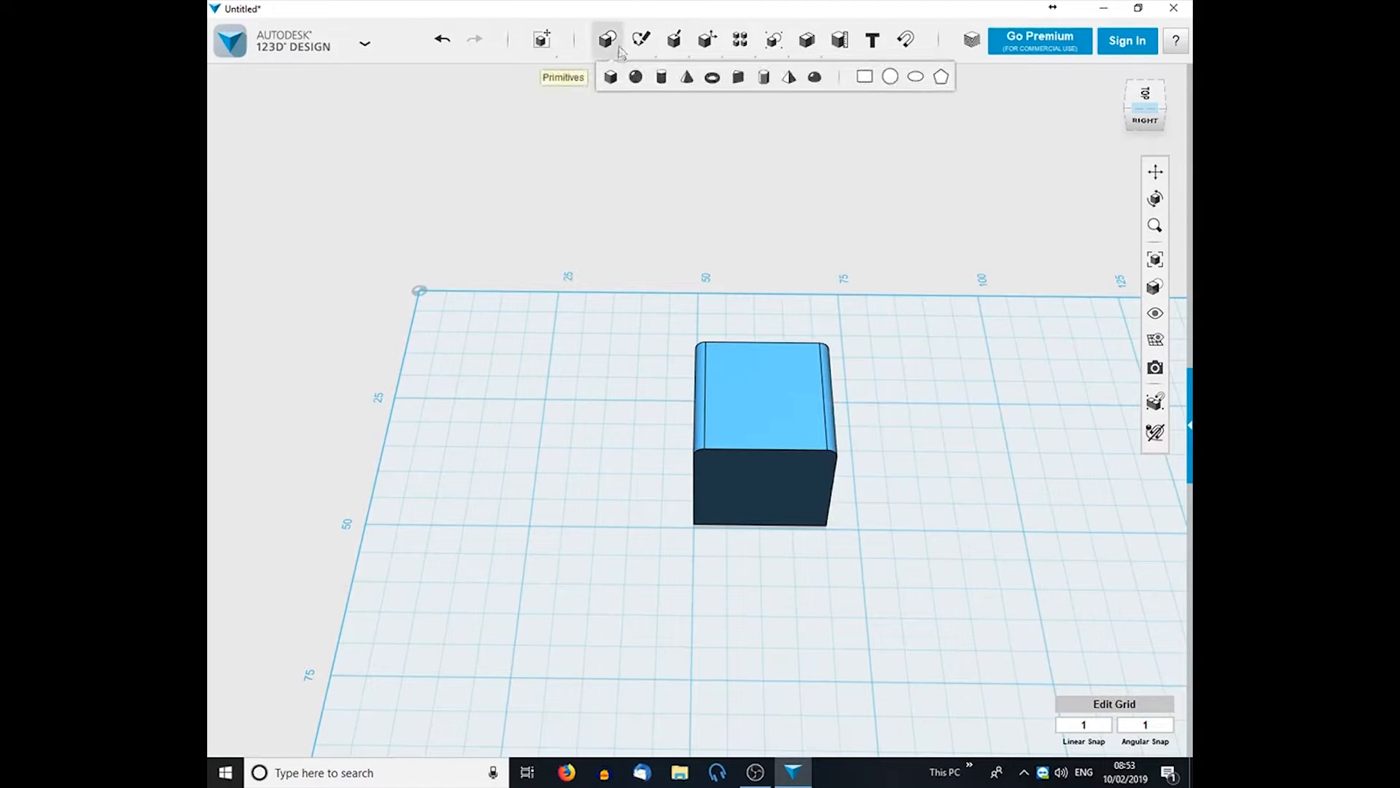
# Fillet the edges around the flat side face between the two existing fillets with a radius of 2.
pyautogui.moveTo(751, 52)
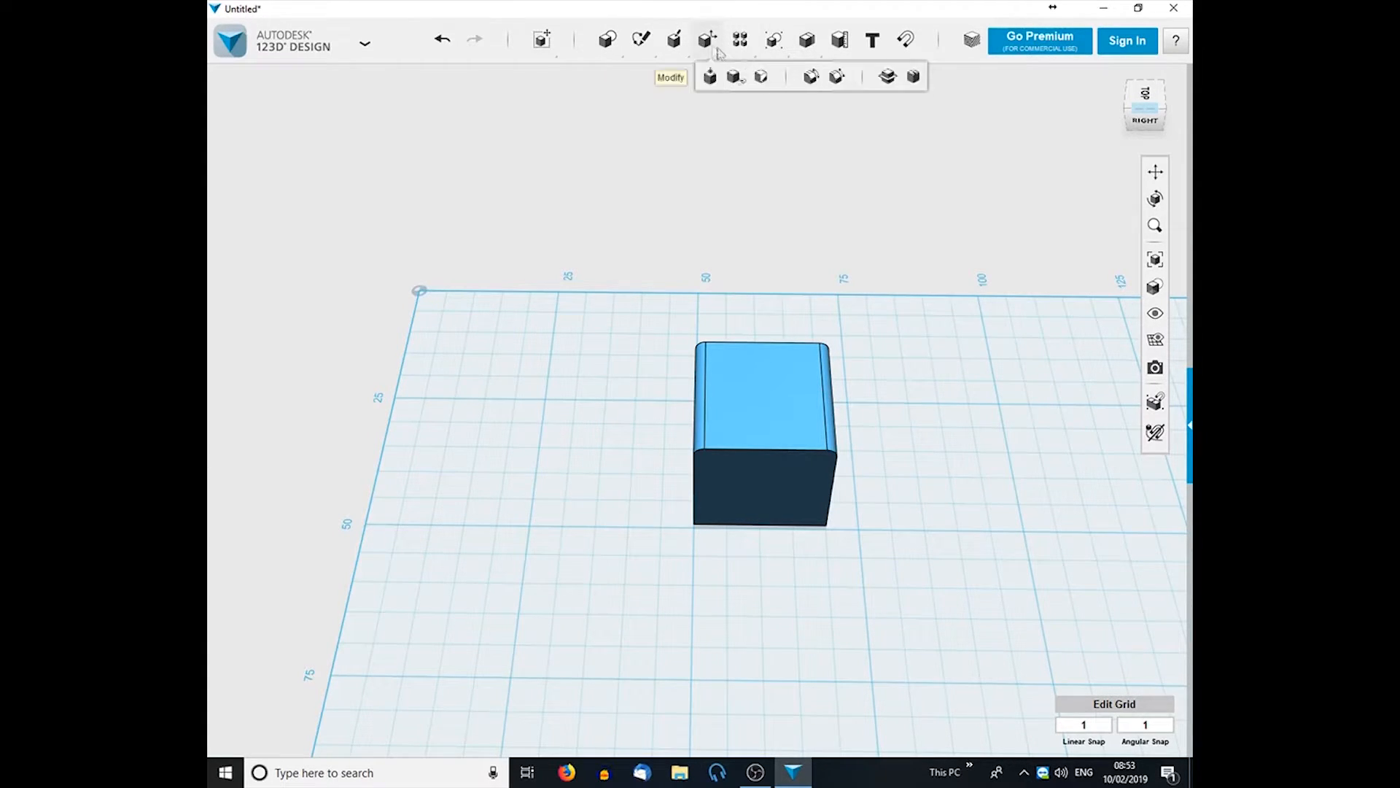
pyautogui.click(810, 75)
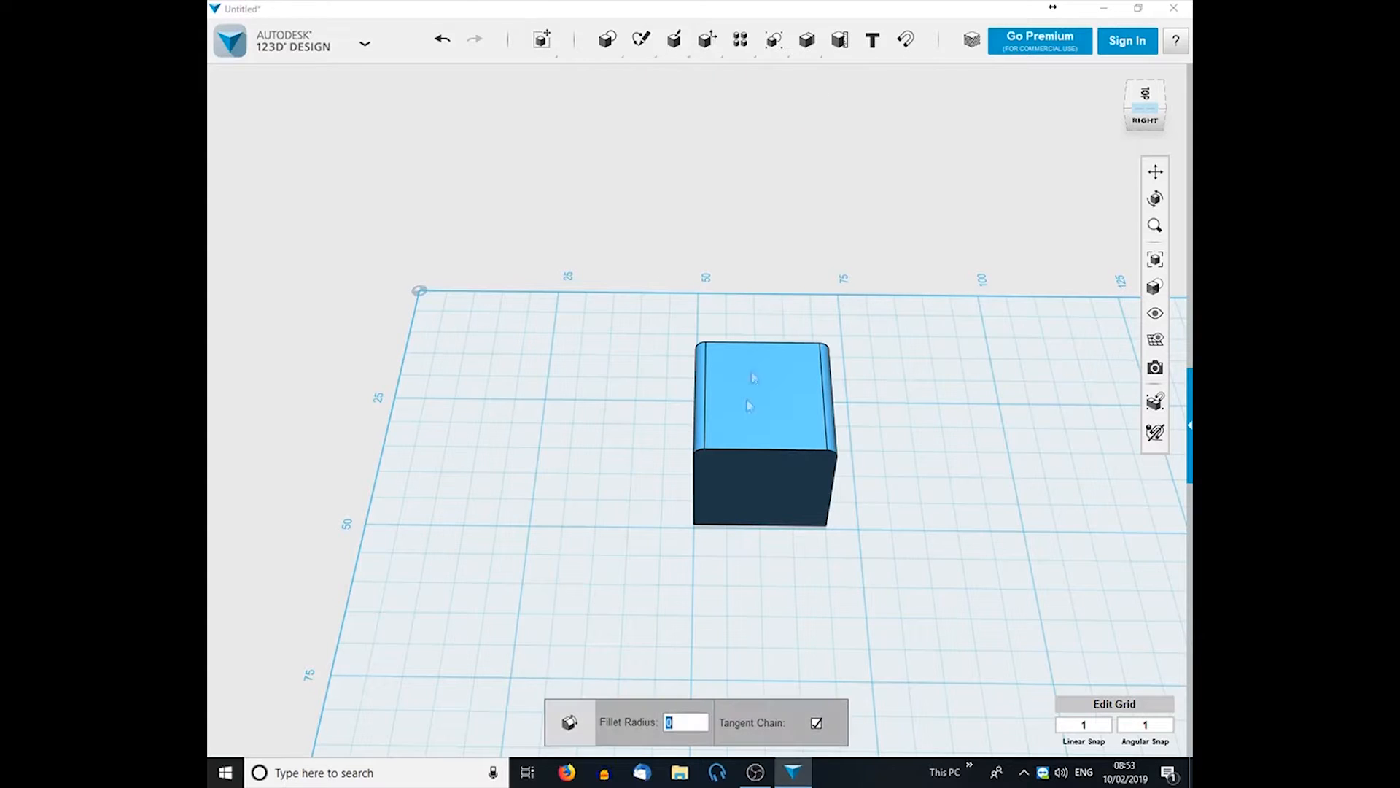
pyautogui.click(755, 447)
pyautogui.write('9')
pyautogui.press('BackSpace')
pyautogui.write('3.5')
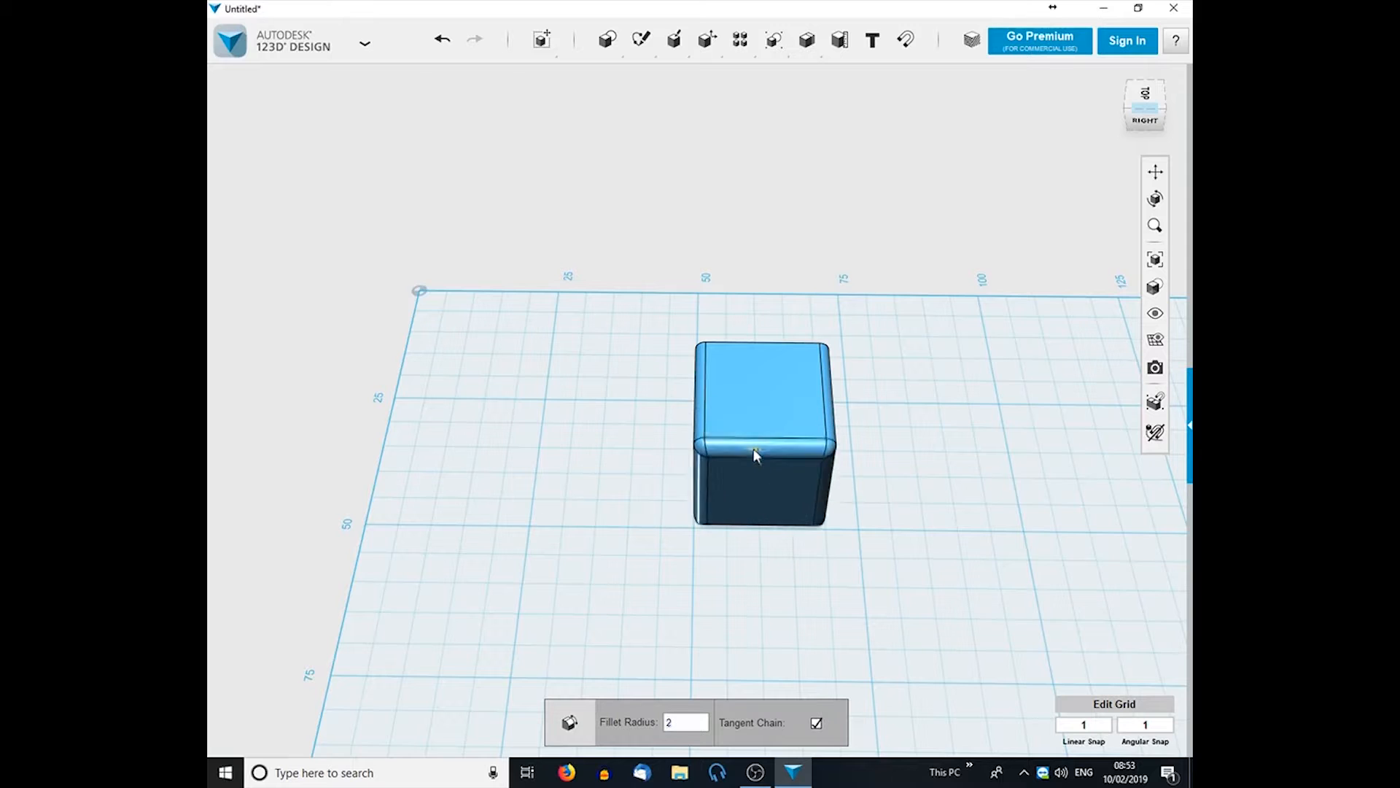
pyautogui.press('BackSpace')
pyautogui.press('BackSpace')
pyautogui.press('BackSpace')
pyautogui.write('2')
pyautogui.moveTo(944, 425); pyautogui.dragTo(778, 428, button='right')
pyautogui.moveTo(695, 382); pyautogui.dragTo(712, 430, button='right')
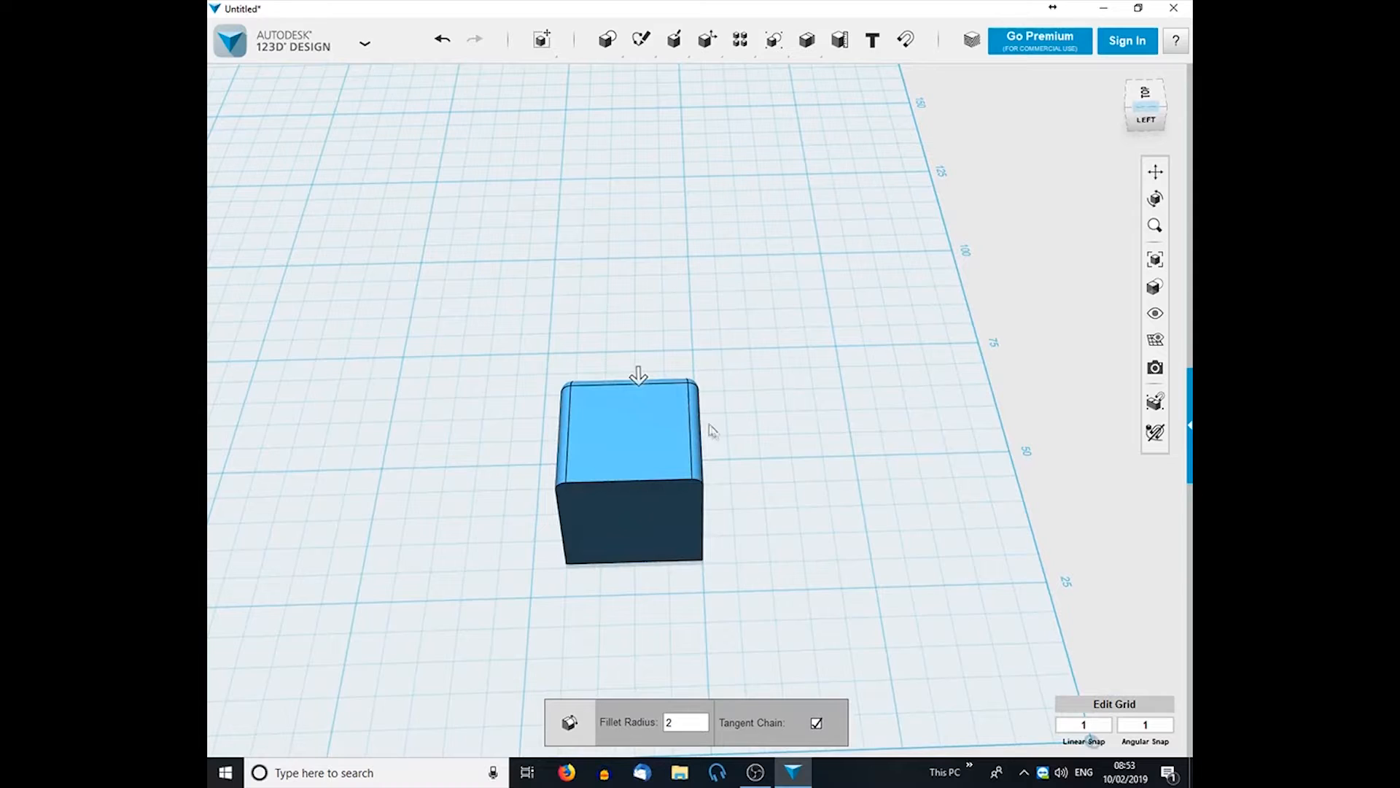
pyautogui.click(837, 503)
# Fillet the edges around the opposite flat side face with a radius of 1.5.
pyautogui.moveTo(736, 62)
pyautogui.moveTo(706, 39)
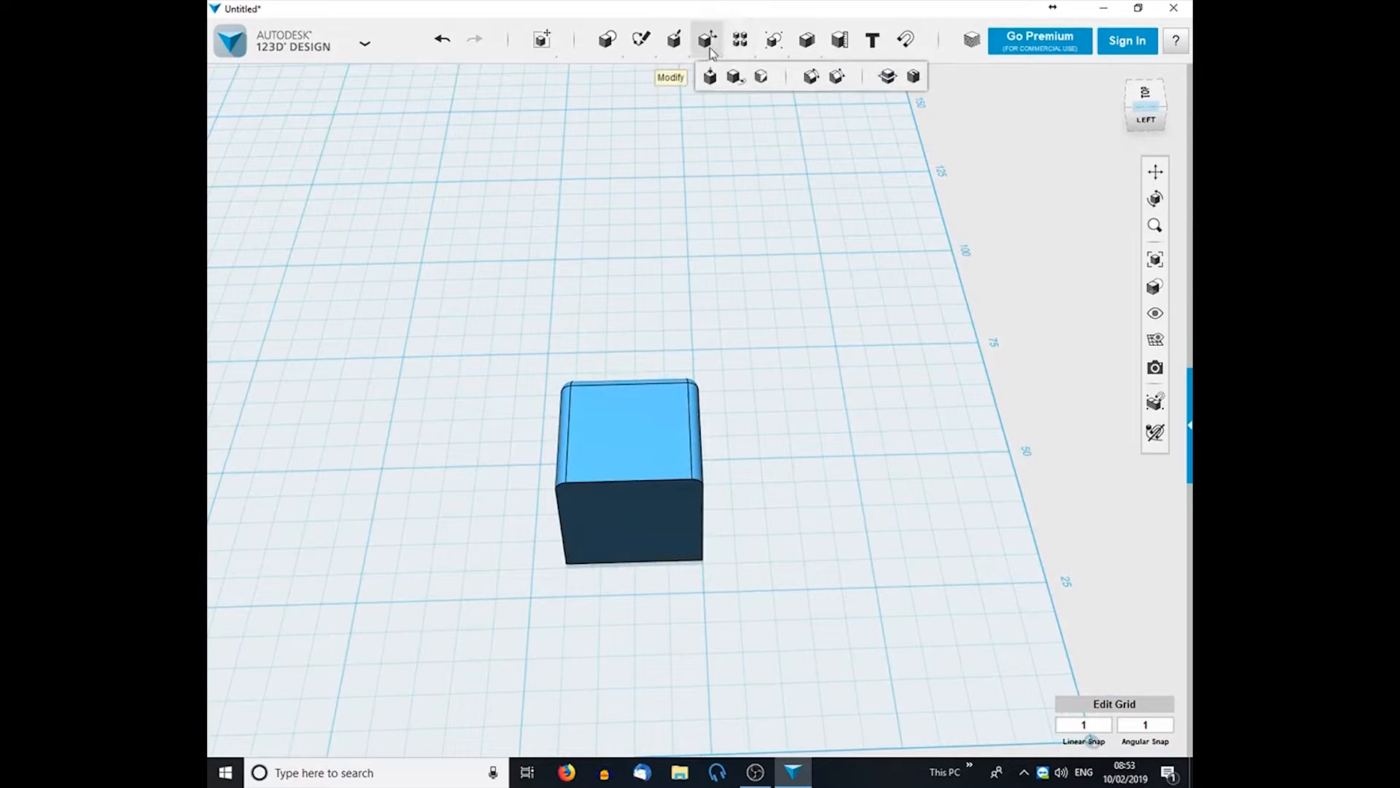
pyautogui.click(818, 75)
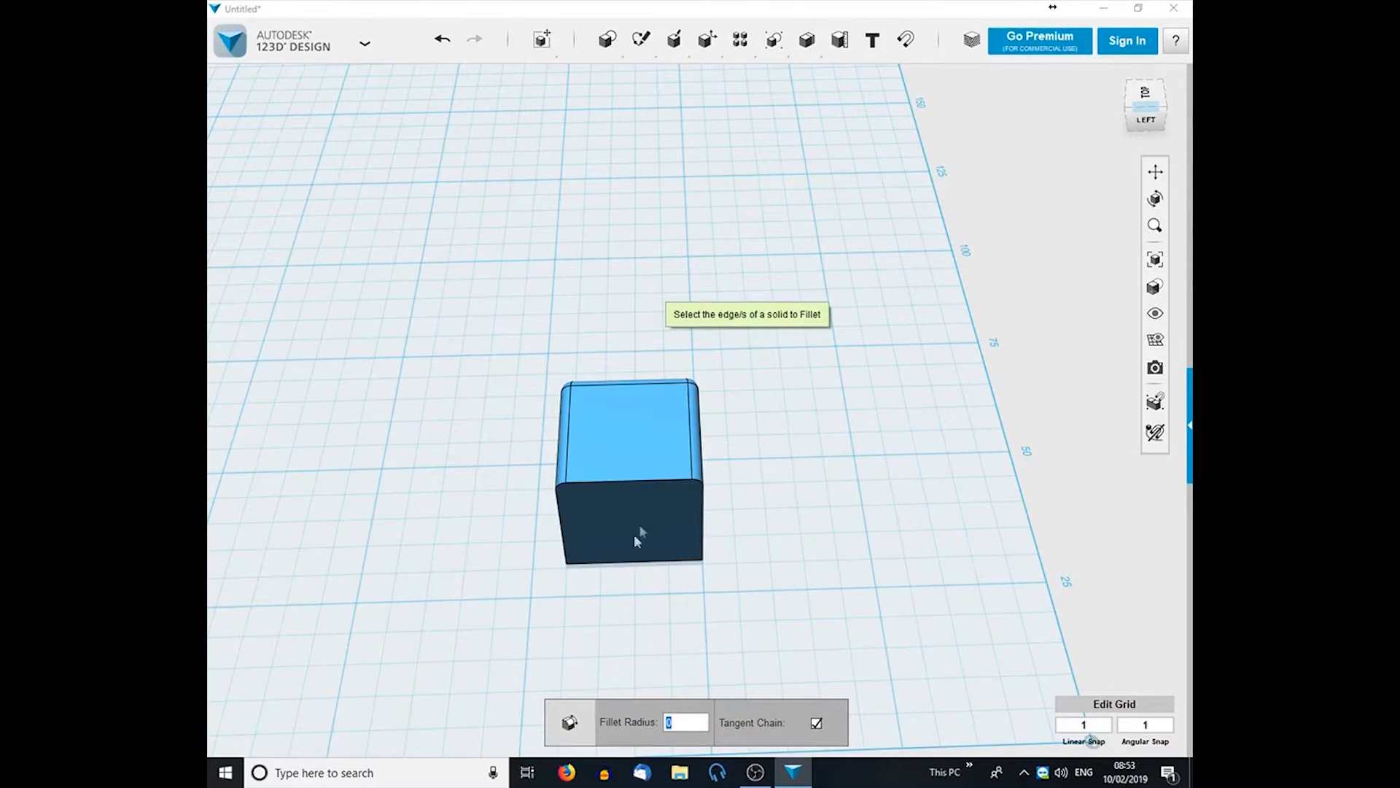
pyautogui.click(651, 477)
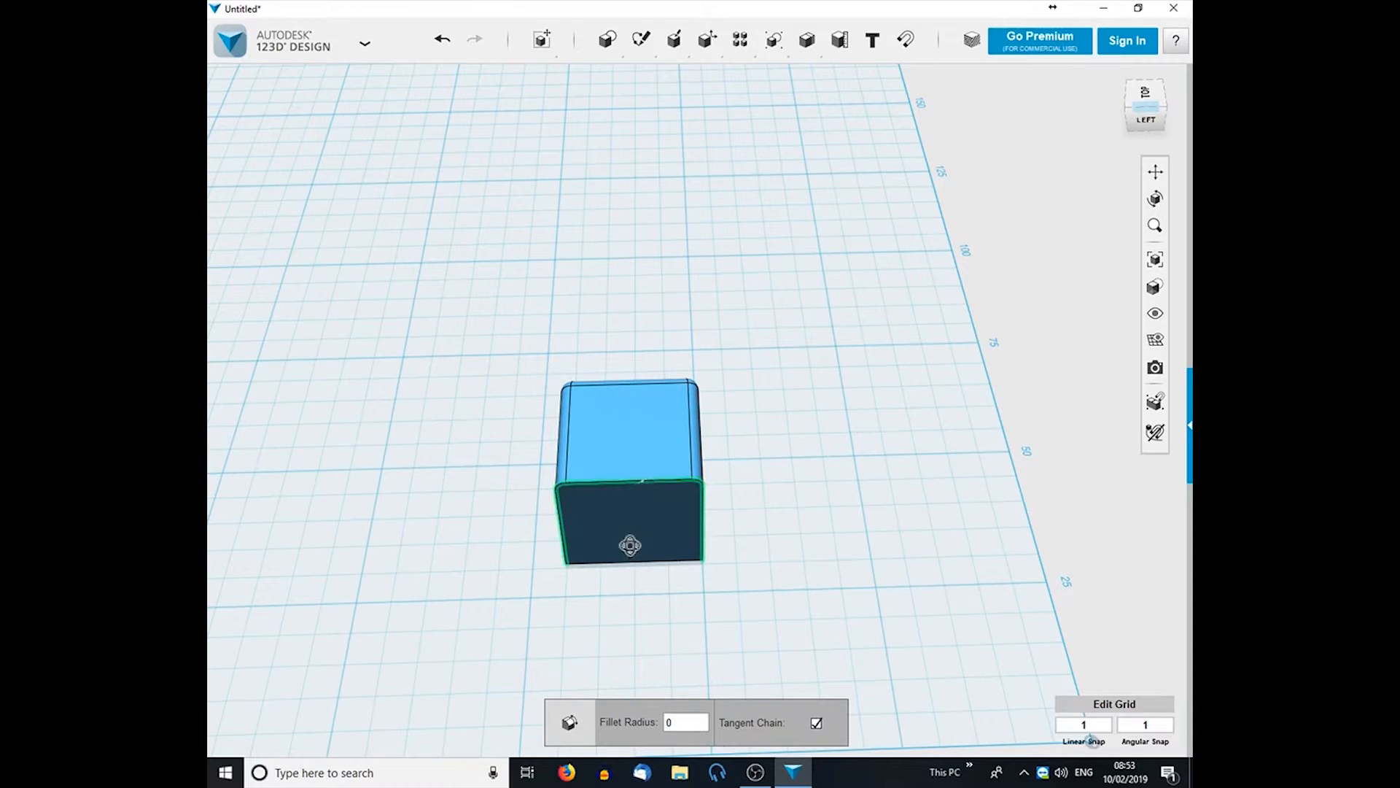
pyautogui.moveTo(652, 477); pyautogui.dragTo(691, 489, button='right')
pyautogui.moveTo(693, 495); pyautogui.dragTo(690, 495)
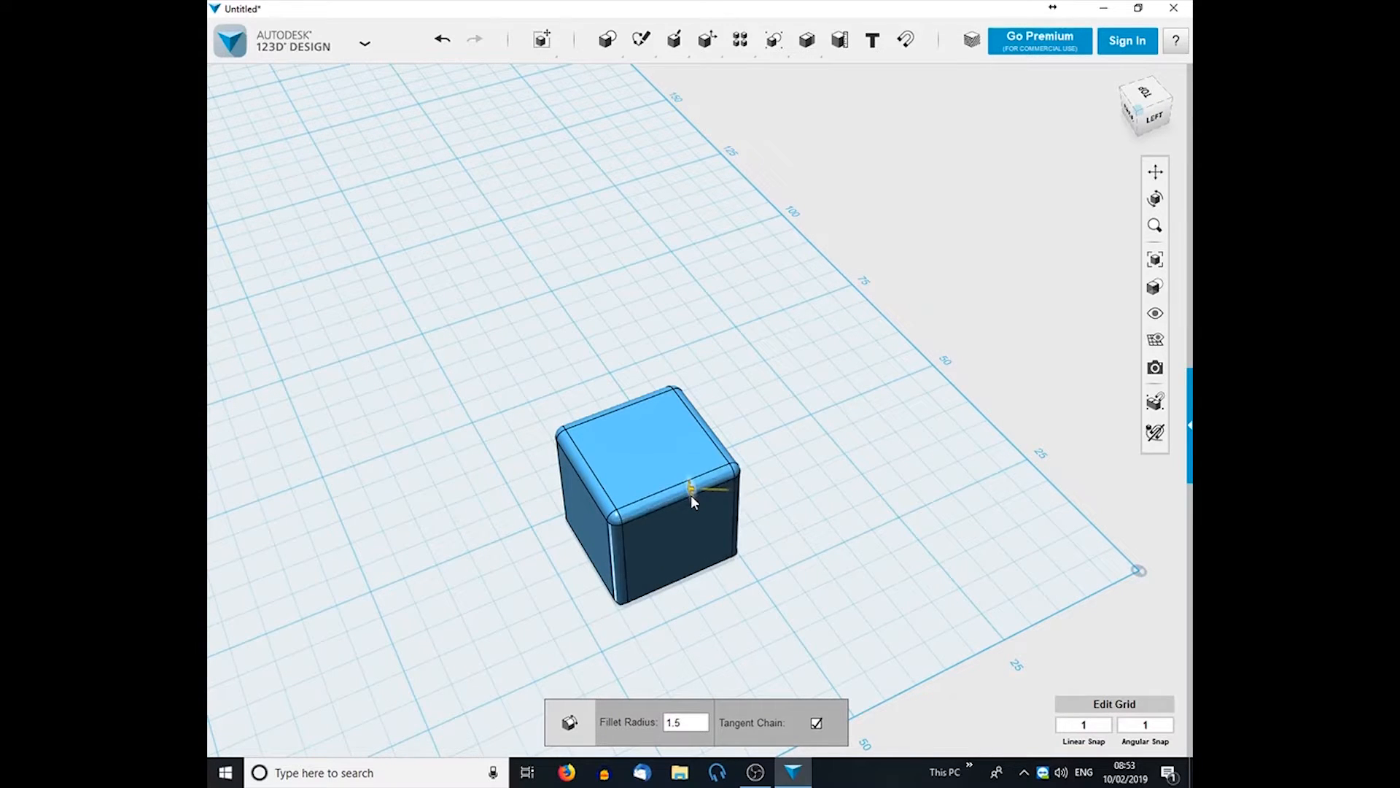
pyautogui.click(751, 482)
# Turn the filleted box over by about -200 degrees with the Move tool's rotation handle.
pyautogui.moveTo(636, 638); pyautogui.dragTo(675, 594, button='right')
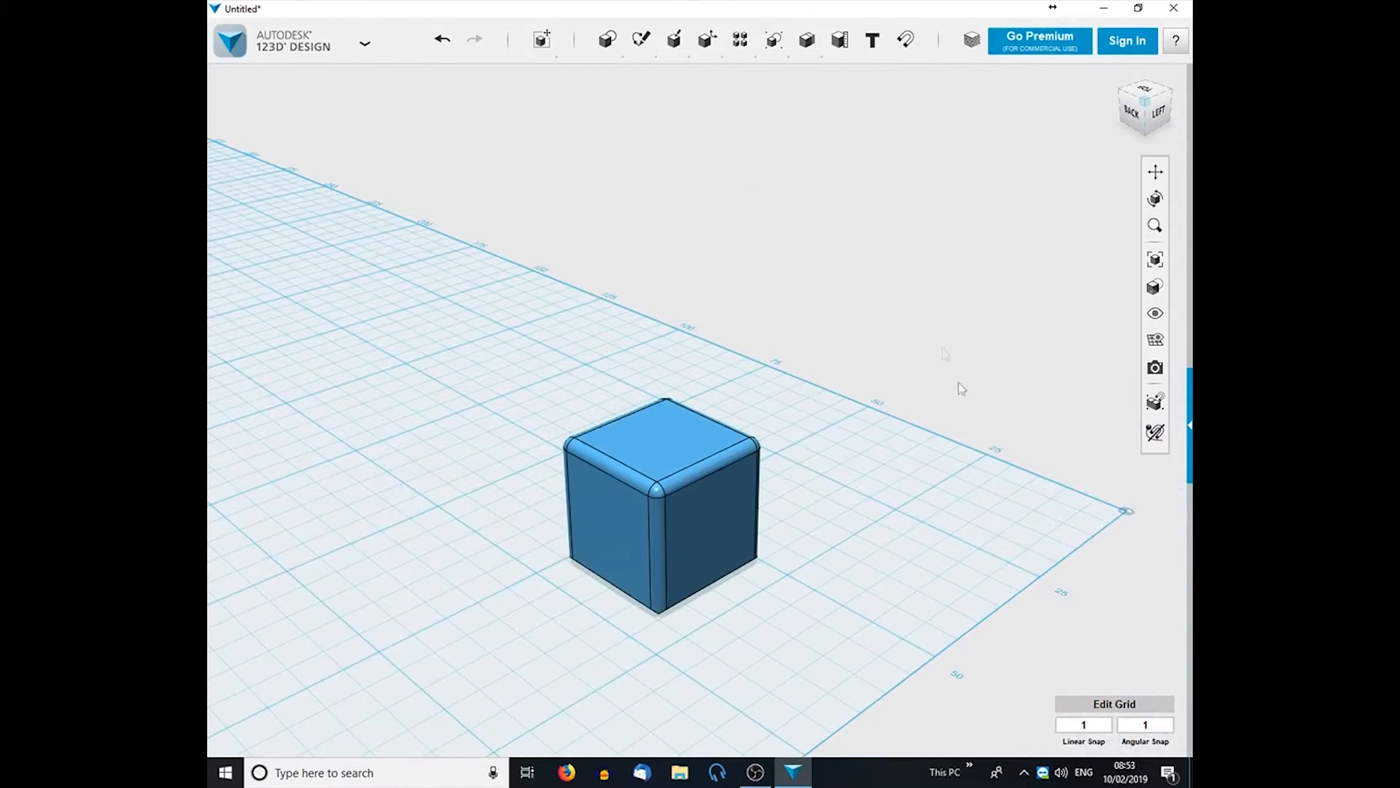
pyautogui.click(722, 523)
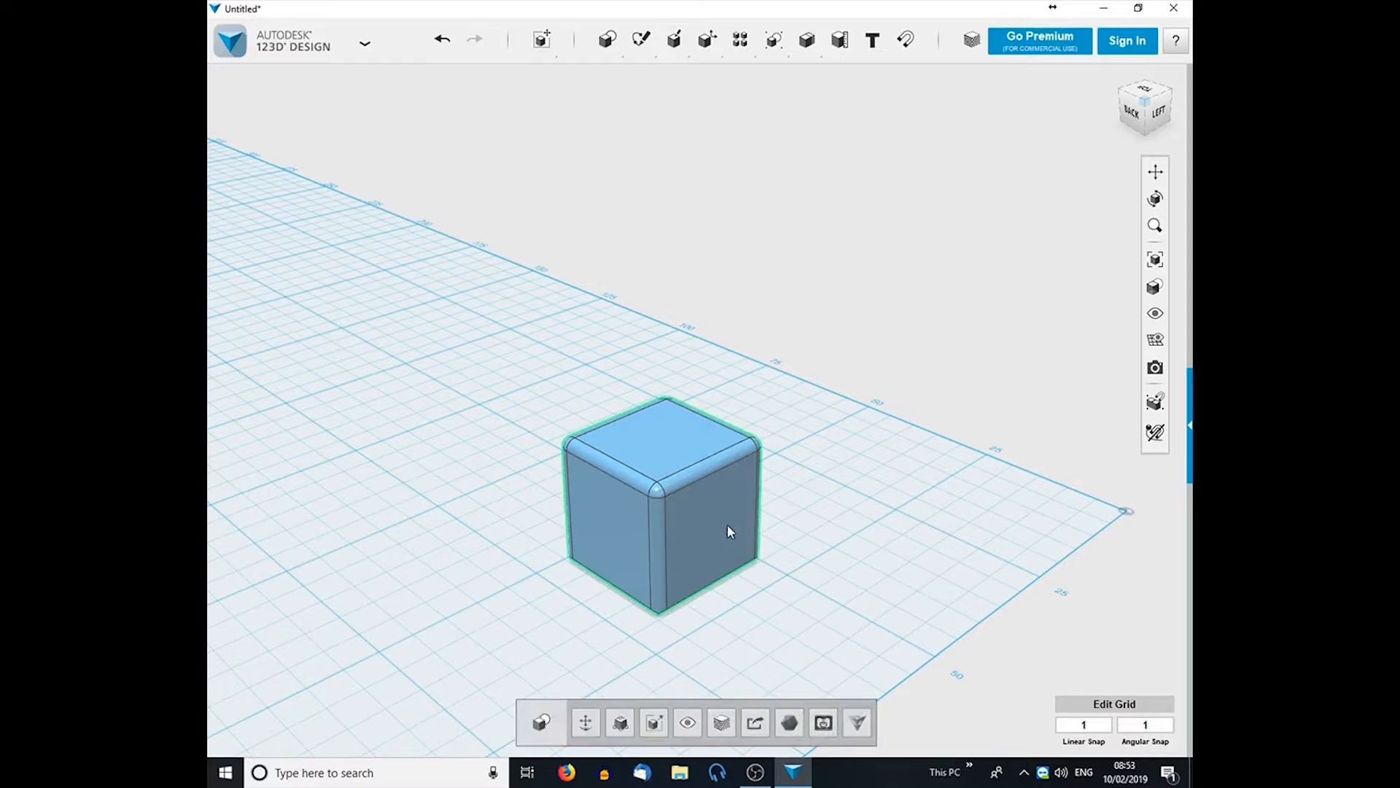
pyautogui.click(584, 722)
pyautogui.moveTo(660, 425); pyautogui.dragTo(656, 663)
pyautogui.moveTo(657, 666)
pyautogui.mouseDown(button='right')
pyautogui.moveTo(594, 619)
pyautogui.moveTo(754, 638)
pyautogui.moveTo(782, 575)
pyautogui.moveTo(719, 556)
pyautogui.moveTo(622, 575)
pyautogui.moveTo(669, 650)
pyautogui.mouseUp(button='right')
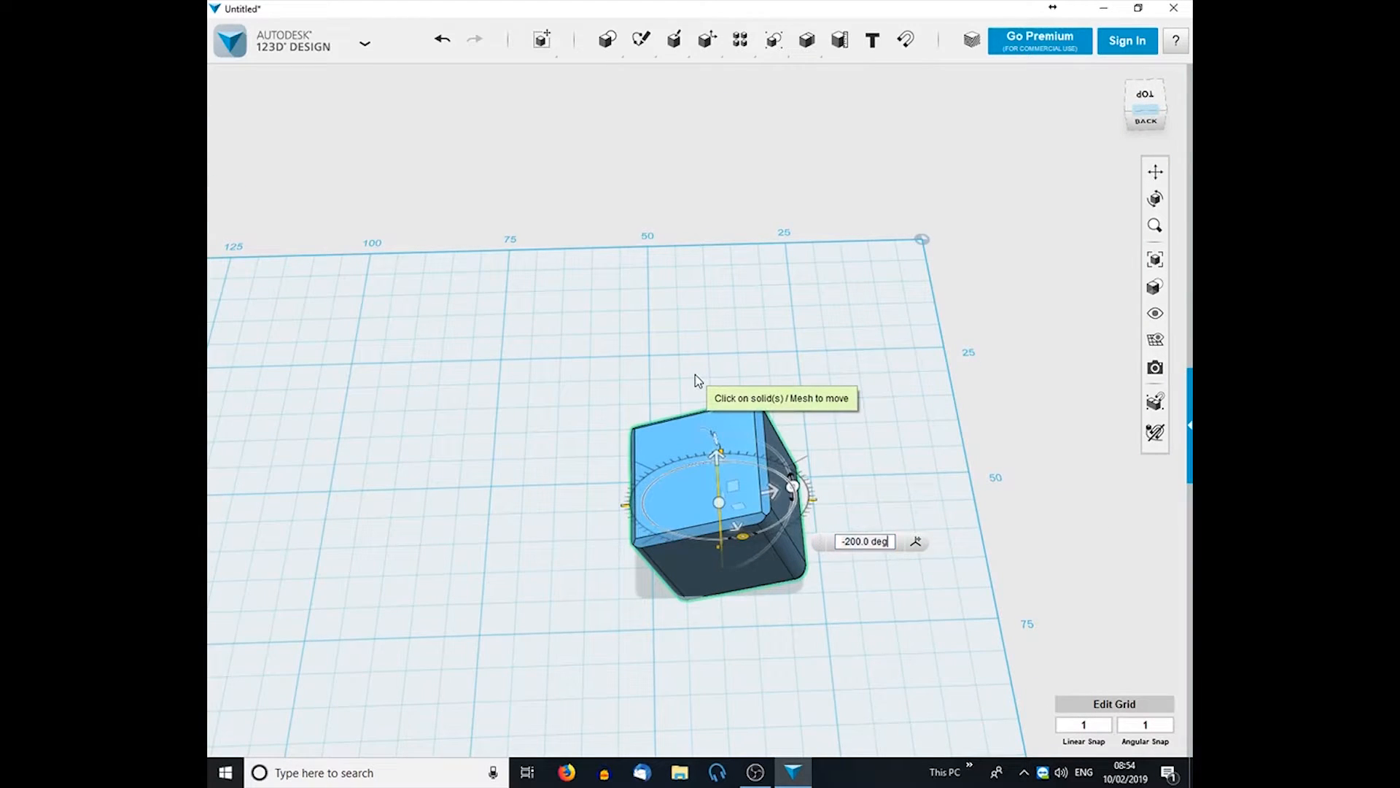
pyautogui.click(697, 381)
# Delete the chamfered and filleted box to leave the grid empty.
pyautogui.click(750, 516)
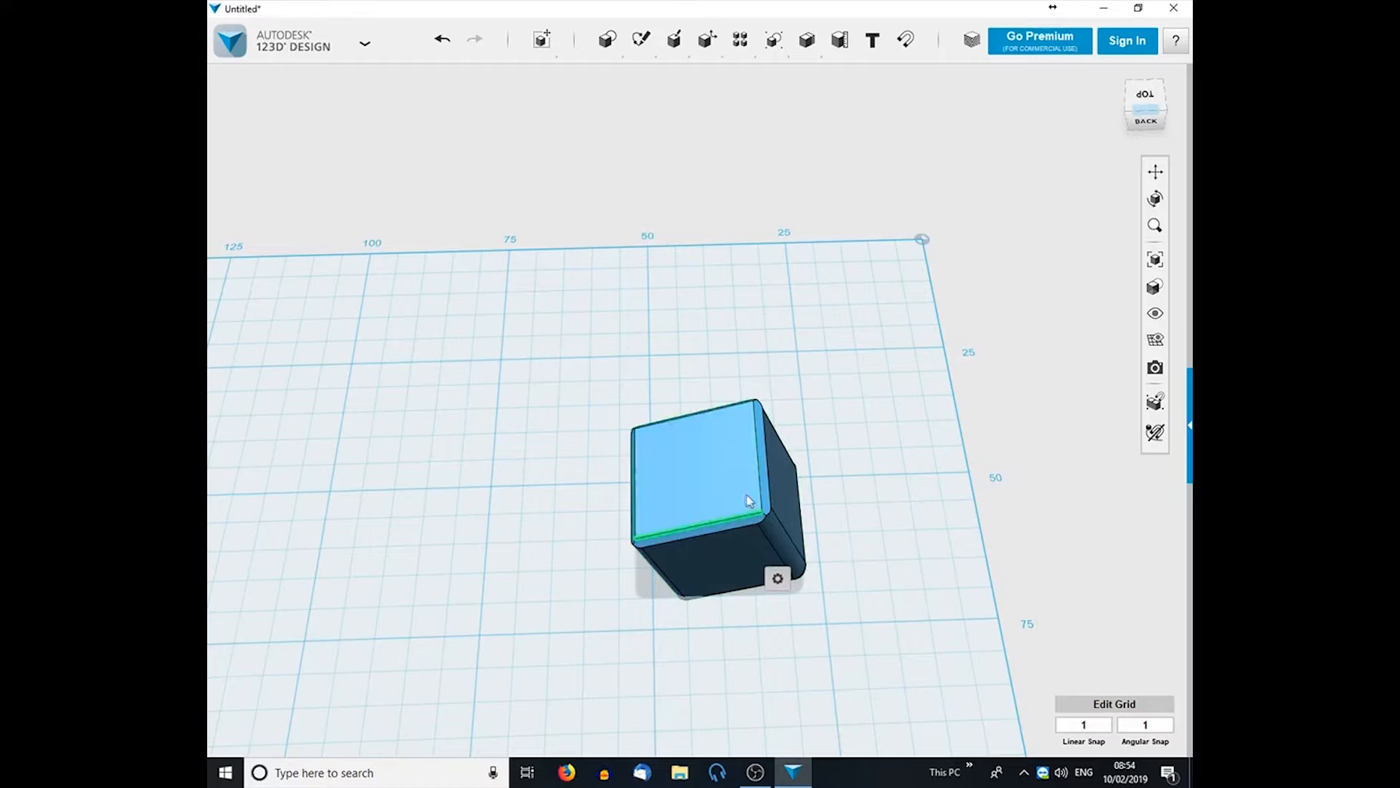
pyautogui.click(738, 493)
pyautogui.moveTo(510, 302); pyautogui.dragTo(854, 613)
pyautogui.press('Delete')
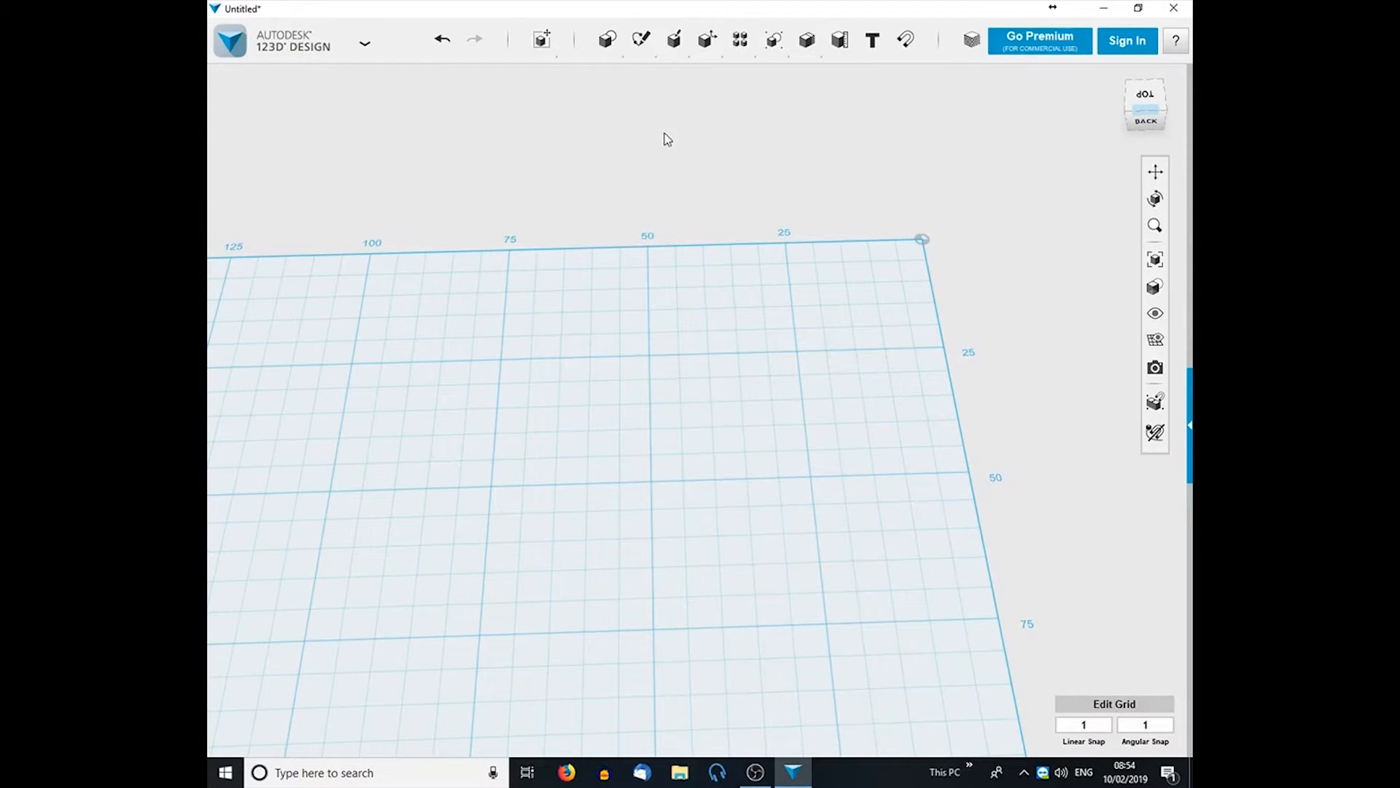
# Insert a box of length 20, width 20 and height 20 on the grid.
pyautogui.moveTo(608, 40)
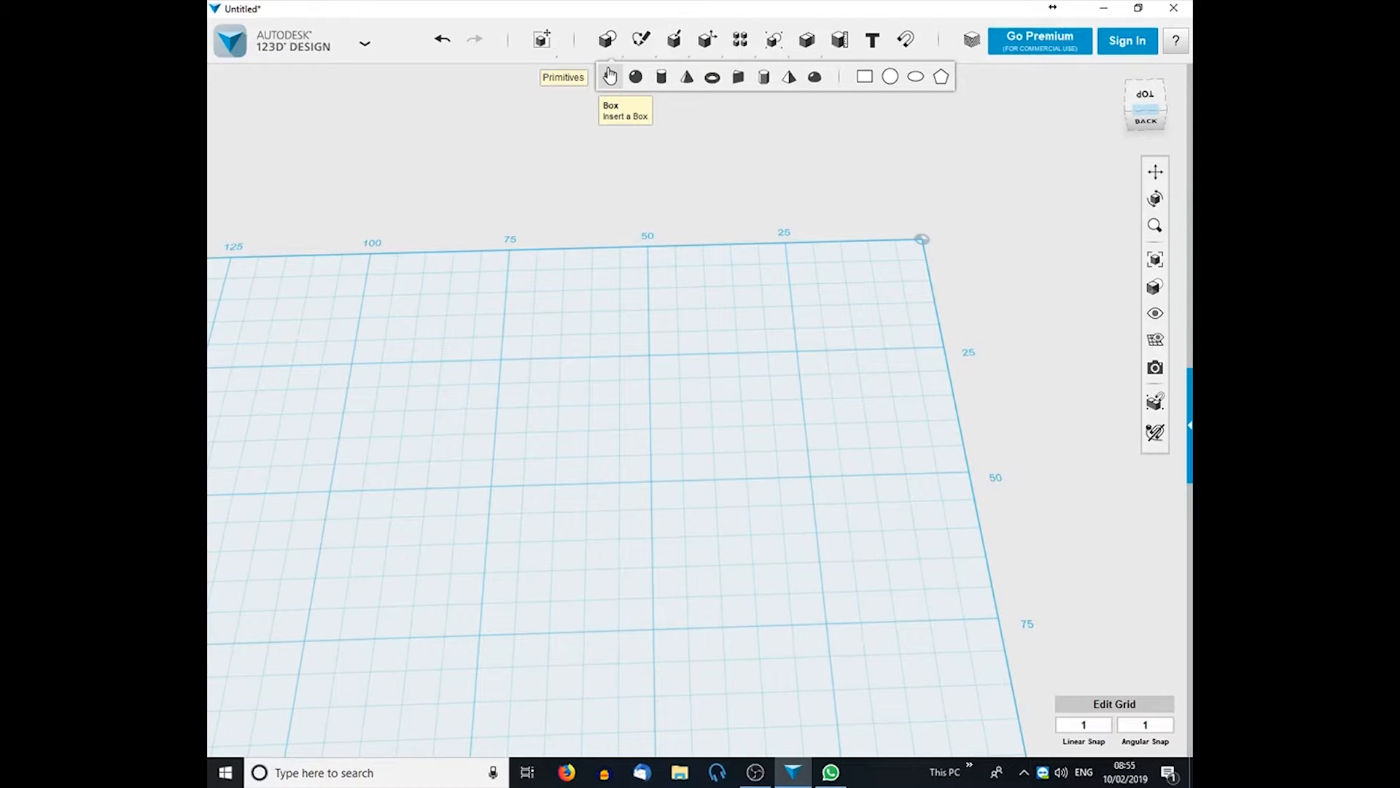
pyautogui.click(609, 75)
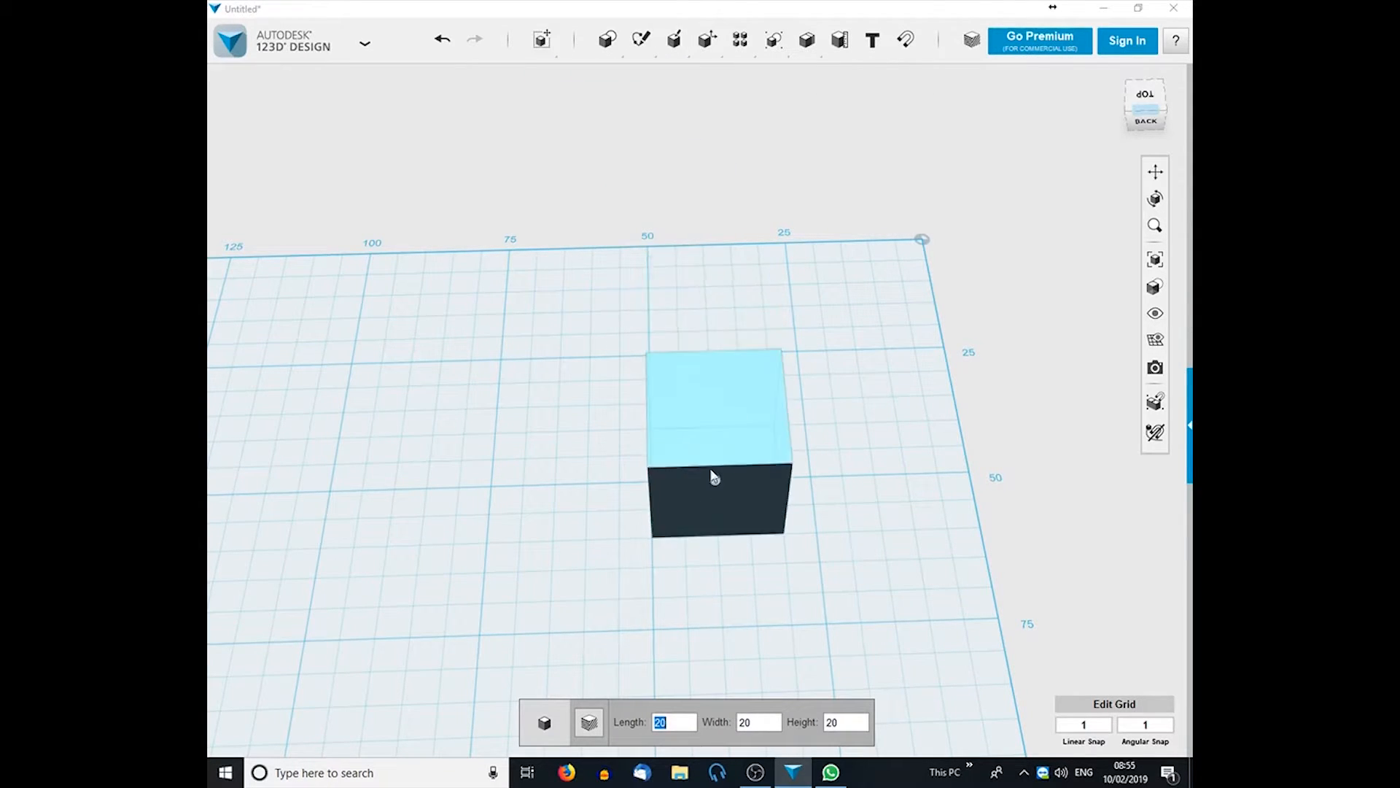
pyautogui.click(726, 426)
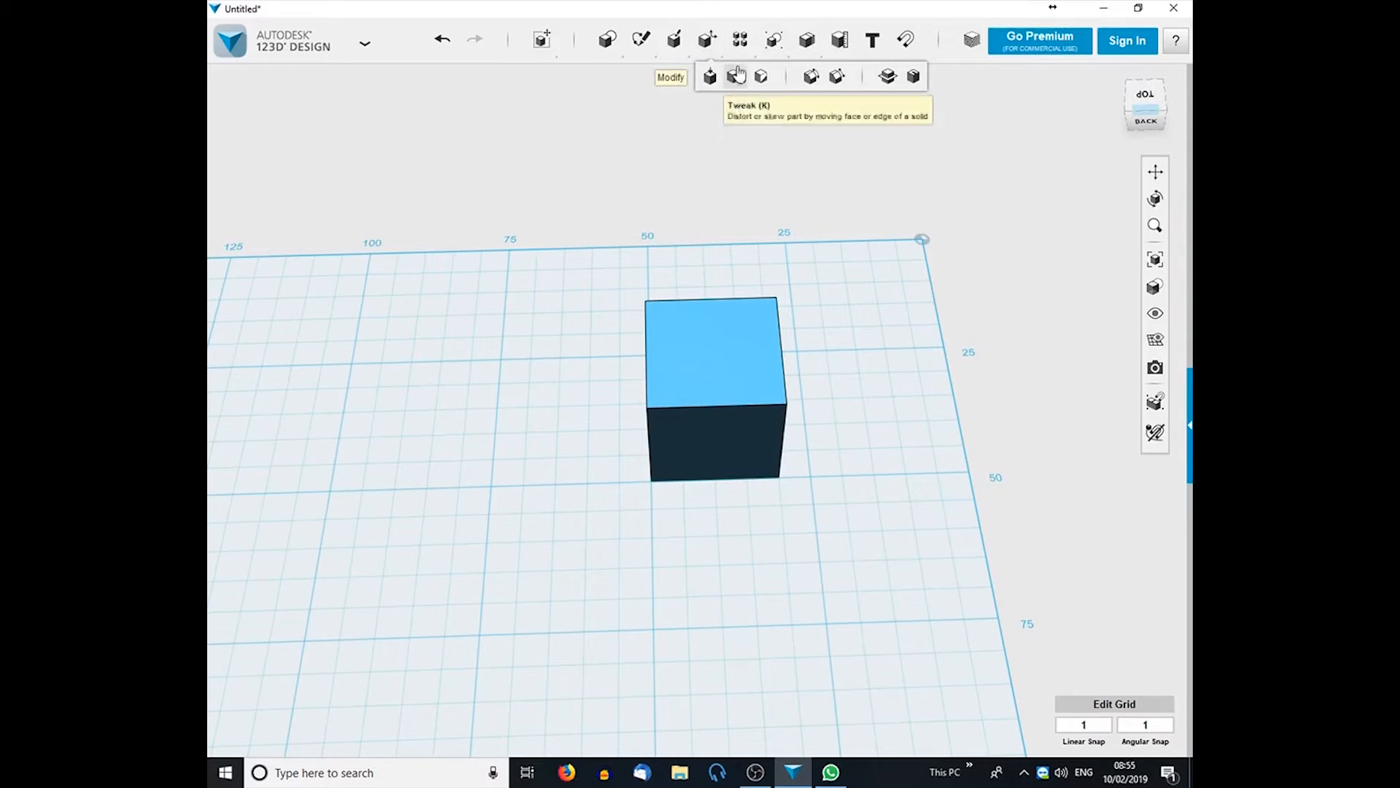
# Insert a sphere on the grid a short distance from the box and select it.
pyautogui.moveTo(771, 44)
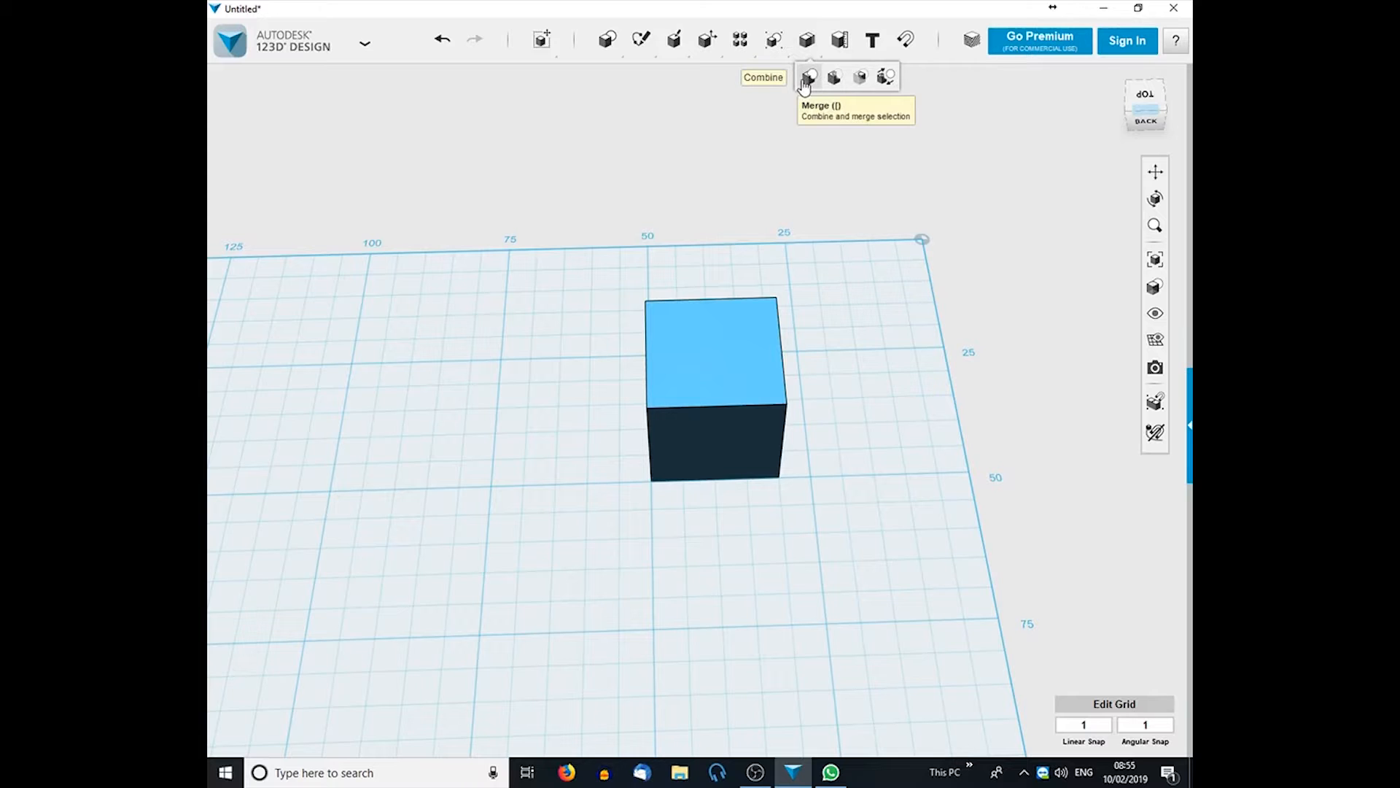
pyautogui.moveTo(606, 40)
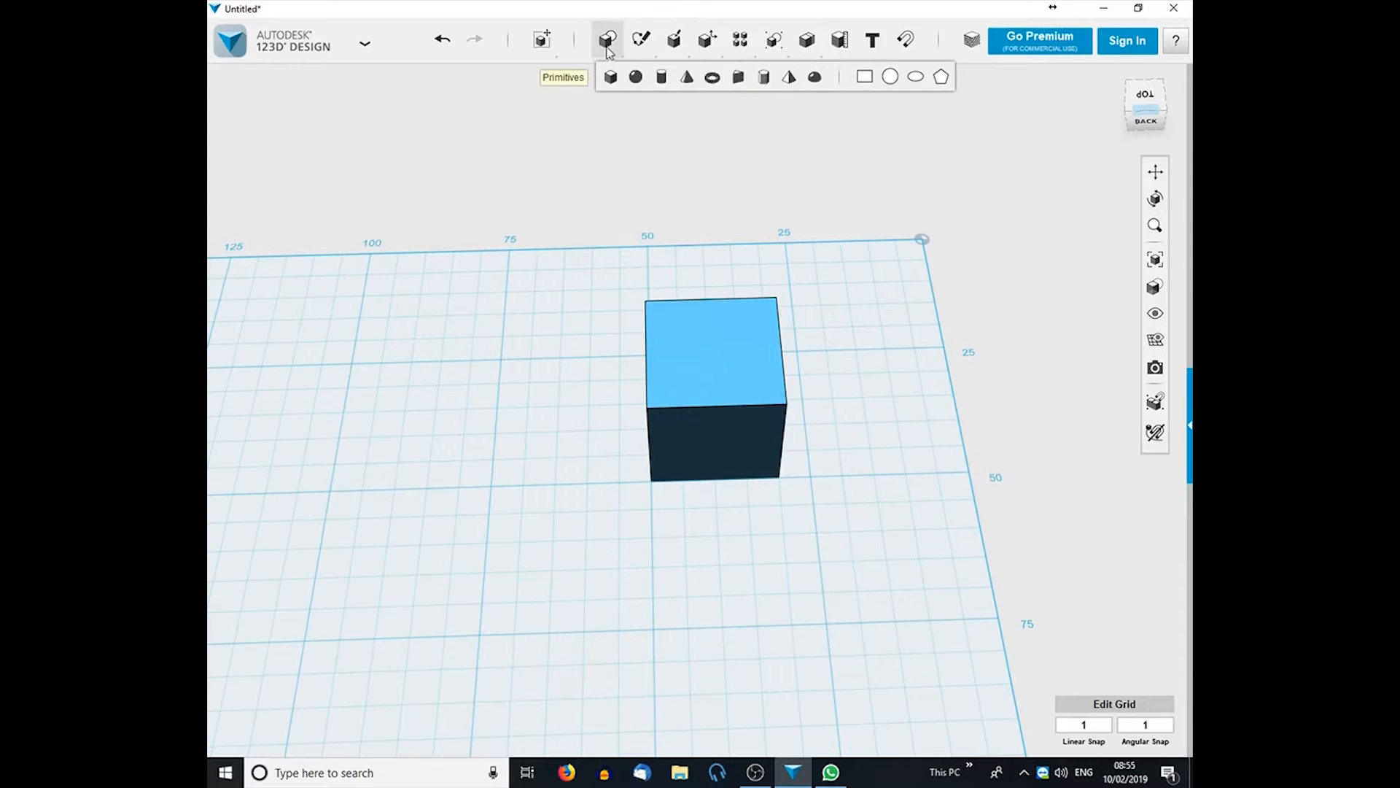
pyautogui.click(641, 77)
pyautogui.moveTo(758, 640); pyautogui.dragTo(757, 607, button='right')
pyautogui.click(694, 592)
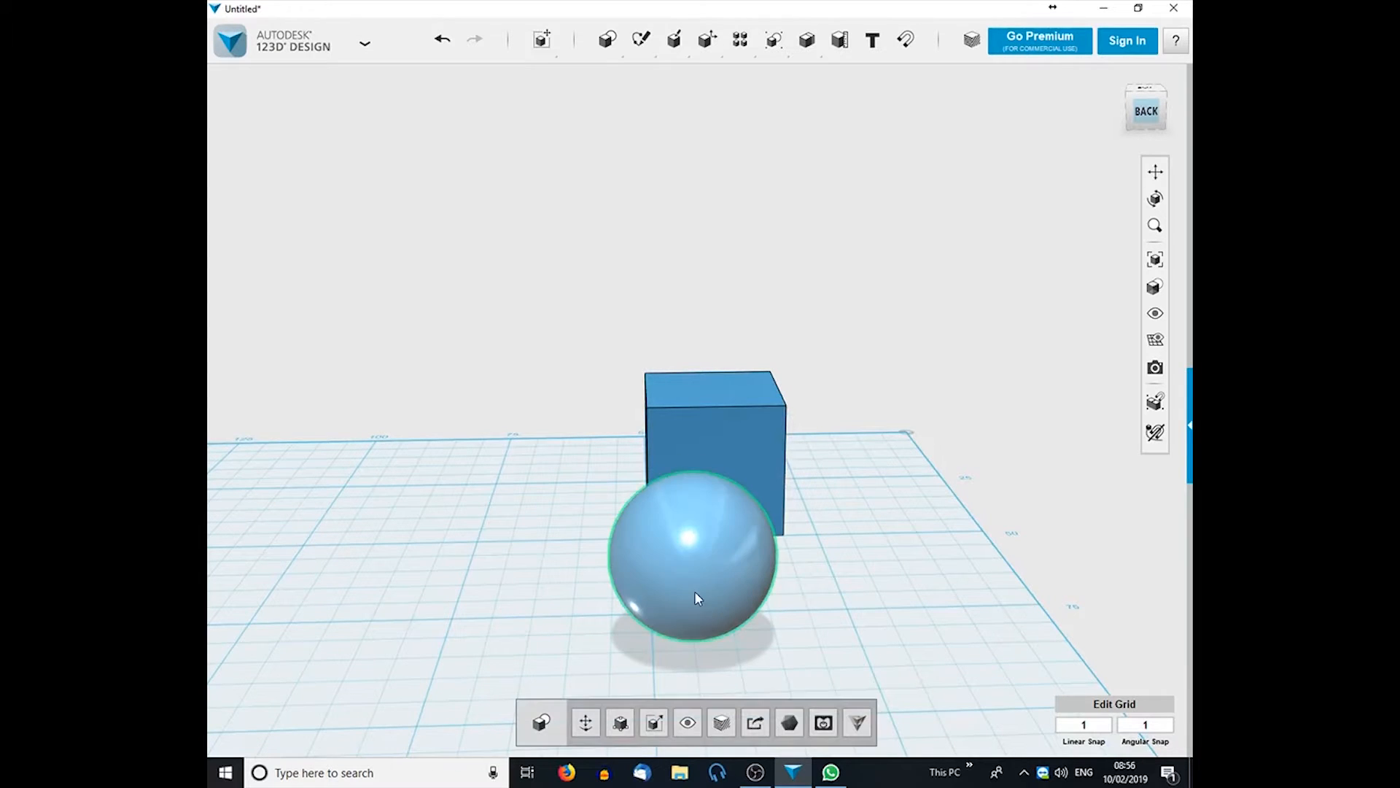
# Move the selected sphere 38 mm into the box, then raise it so that it protrudes through the top face.
pyautogui.moveTo(547, 681); pyautogui.dragTo(684, 700, button='right')
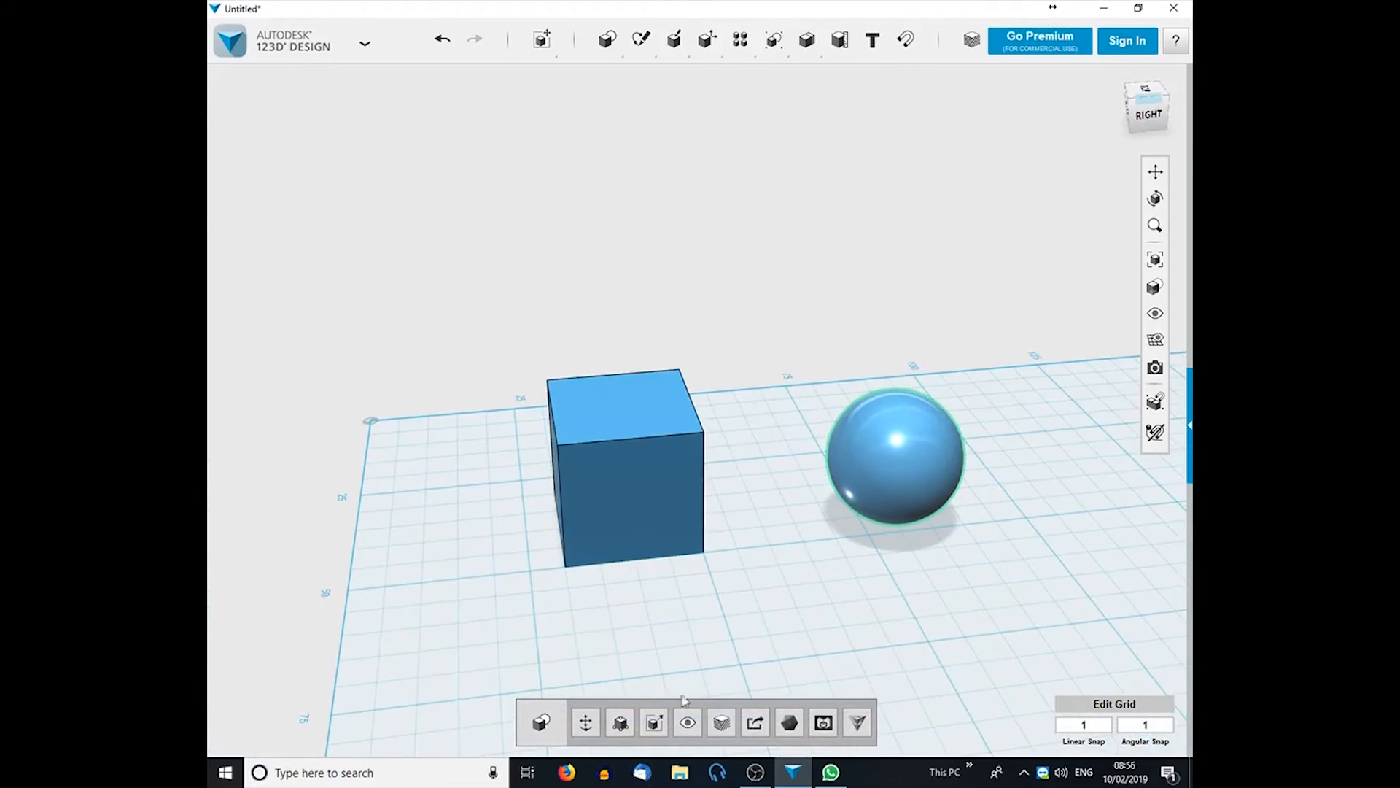
pyautogui.click(600, 731)
pyautogui.moveTo(848, 473); pyautogui.dragTo(580, 503)
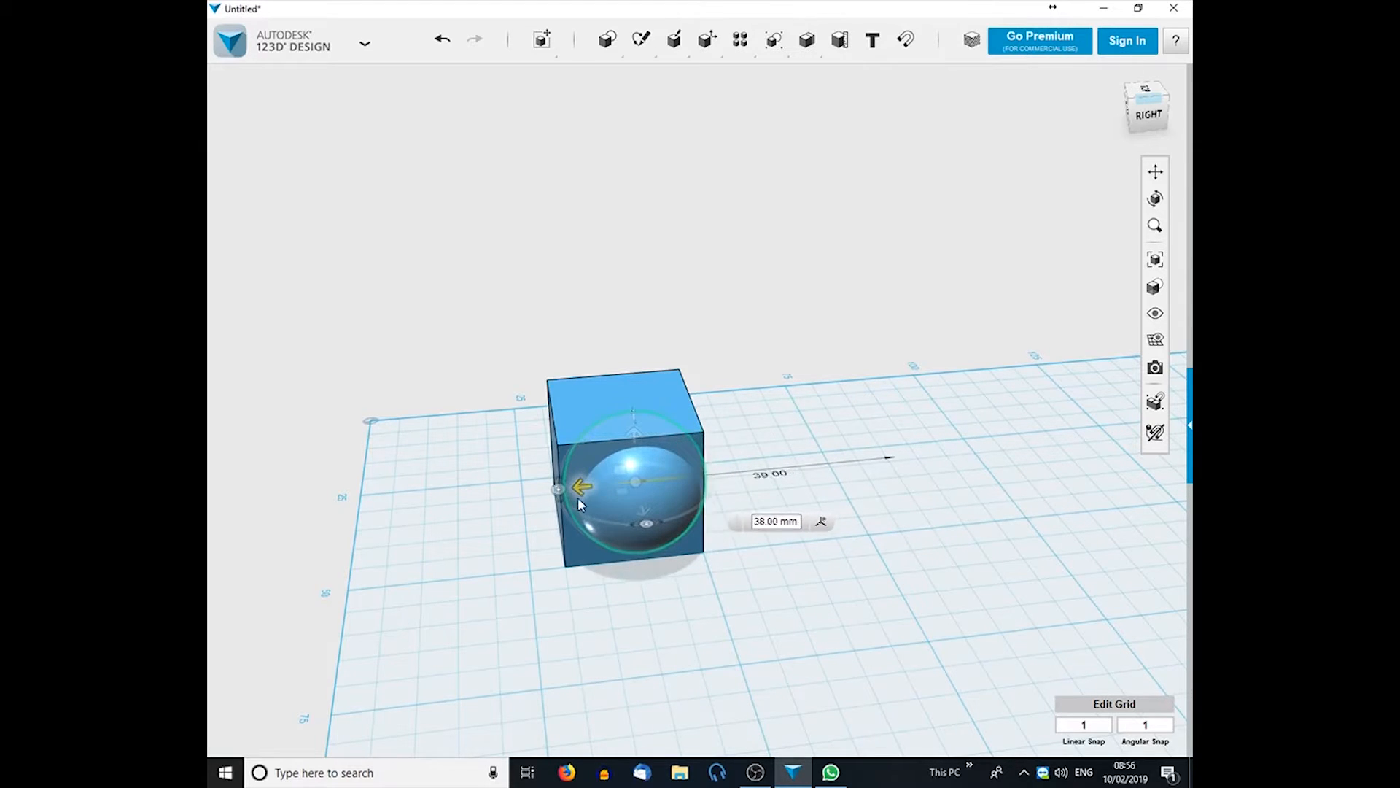
pyautogui.moveTo(633, 433); pyautogui.dragTo(626, 356)
# Shift the sphere sideways by -5 mm and check from several sides that it is centred over the box.
pyautogui.moveTo(619, 548); pyautogui.dragTo(717, 568, button='right')
pyautogui.moveTo(773, 453); pyautogui.dragTo(737, 454)
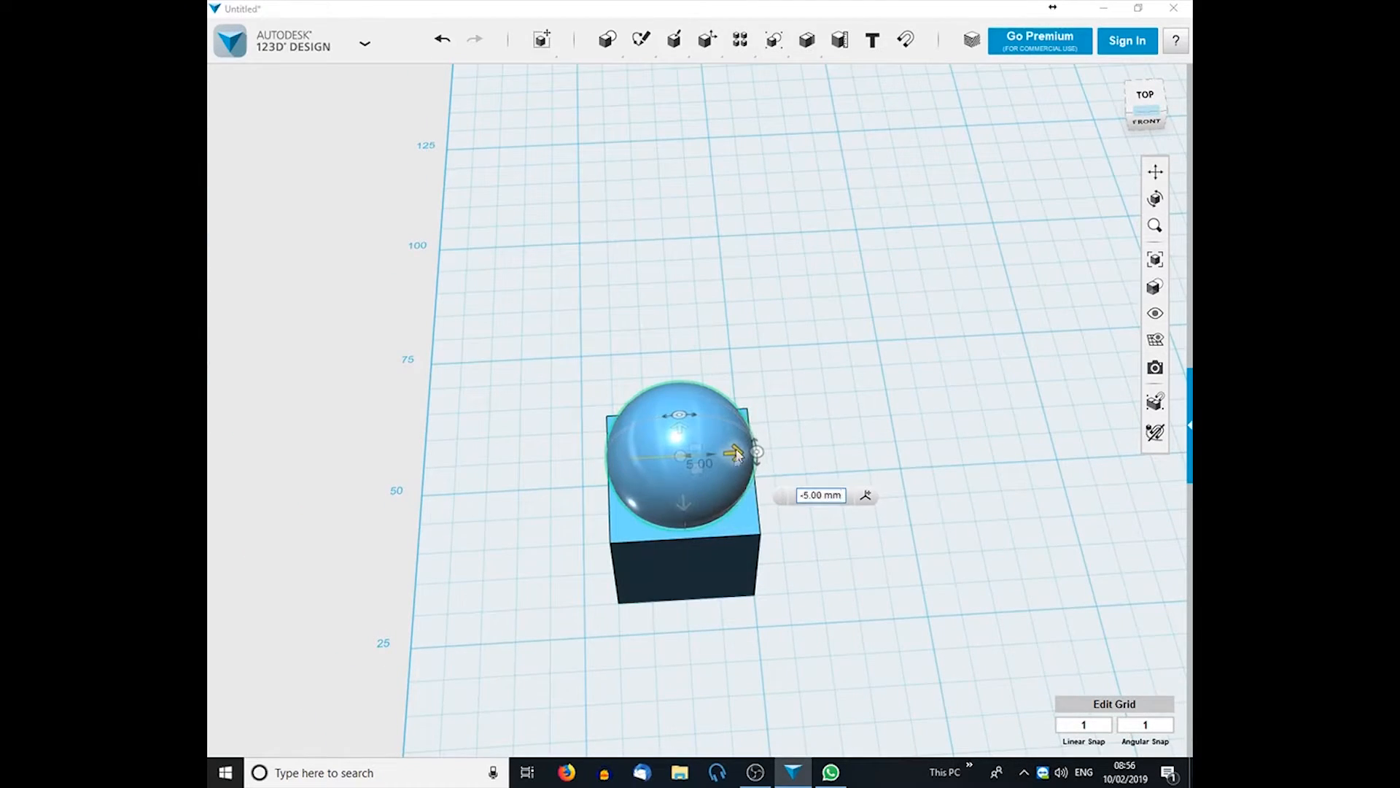
pyautogui.moveTo(744, 644); pyautogui.dragTo(937, 612, button='right')
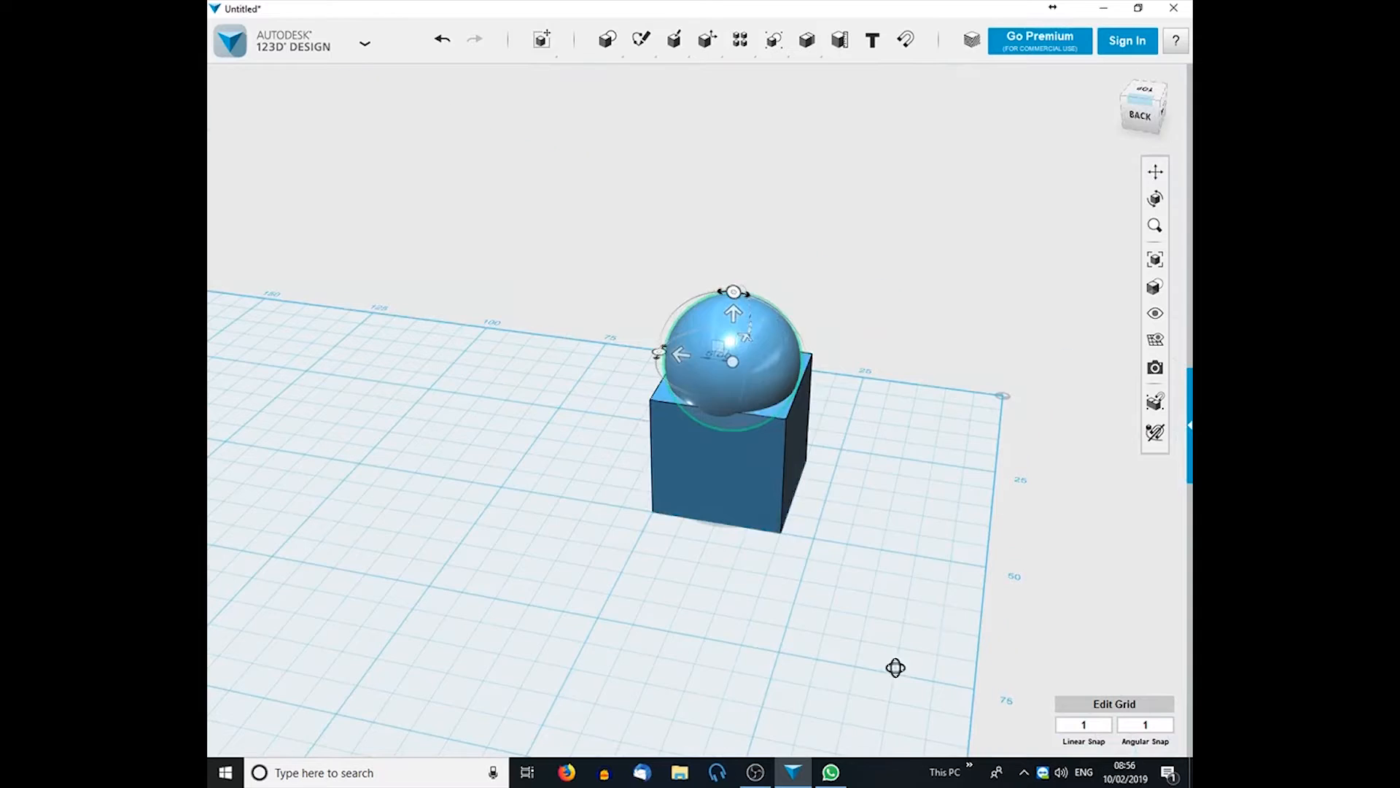
pyautogui.moveTo(896, 667); pyautogui.dragTo(816, 691, button='right')
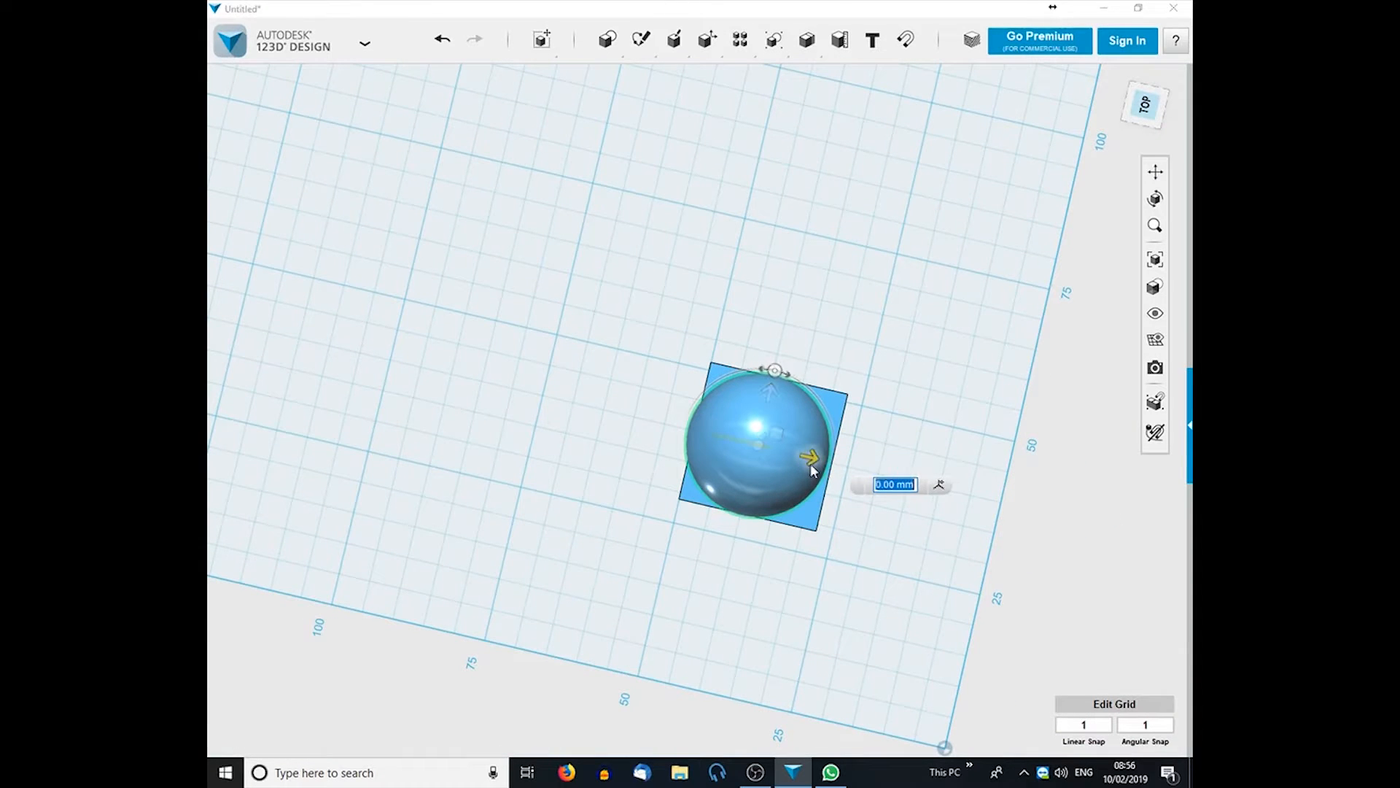
pyautogui.moveTo(788, 556)
pyautogui.mouseDown(button='right')
pyautogui.moveTo(722, 469)
pyautogui.moveTo(850, 503)
pyautogui.moveTo(740, 488)
pyautogui.moveTo(838, 402)
pyautogui.mouseUp(button='right')
# Merge the sphere into the box with the box as target solid, and undo the merge.
pyautogui.moveTo(656, 42)
pyautogui.moveTo(806, 39)
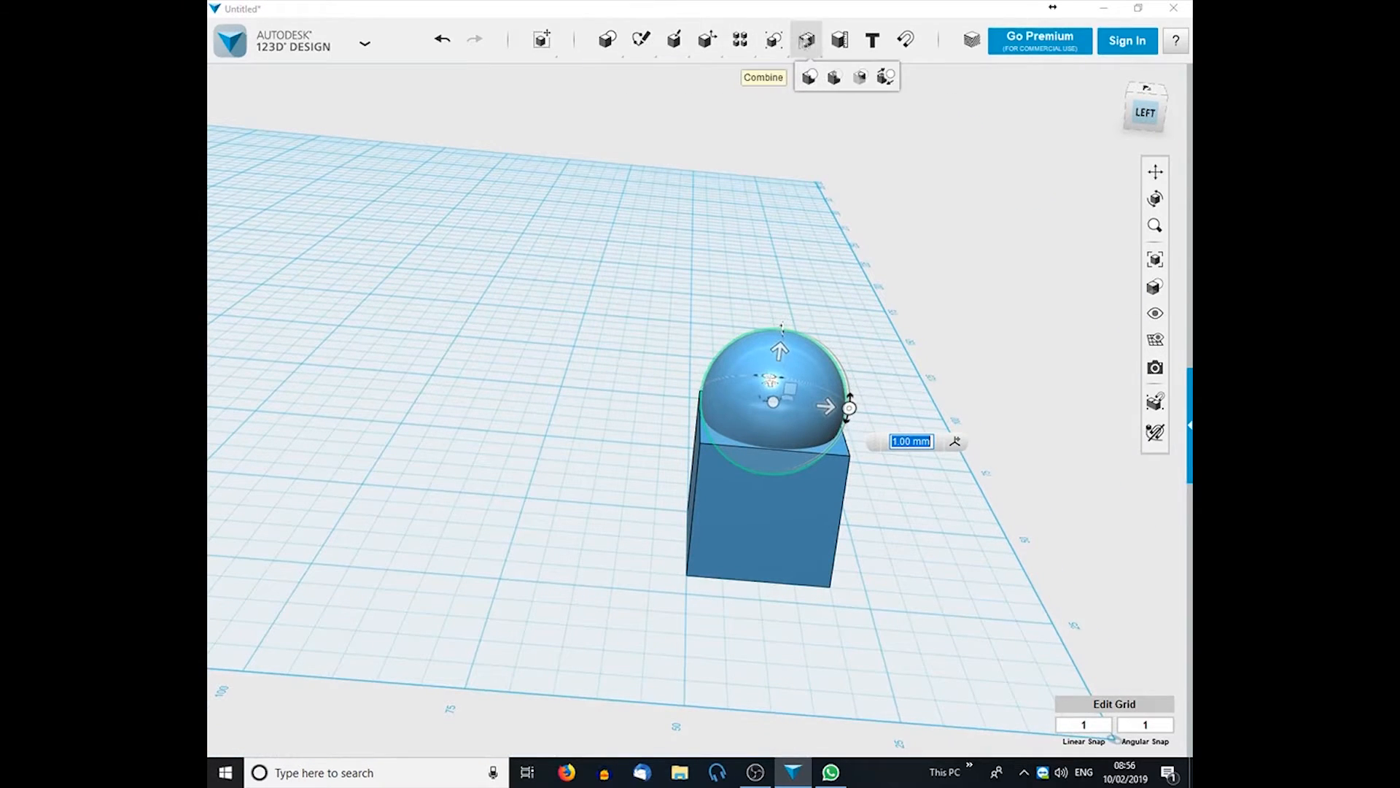
pyautogui.click(812, 78)
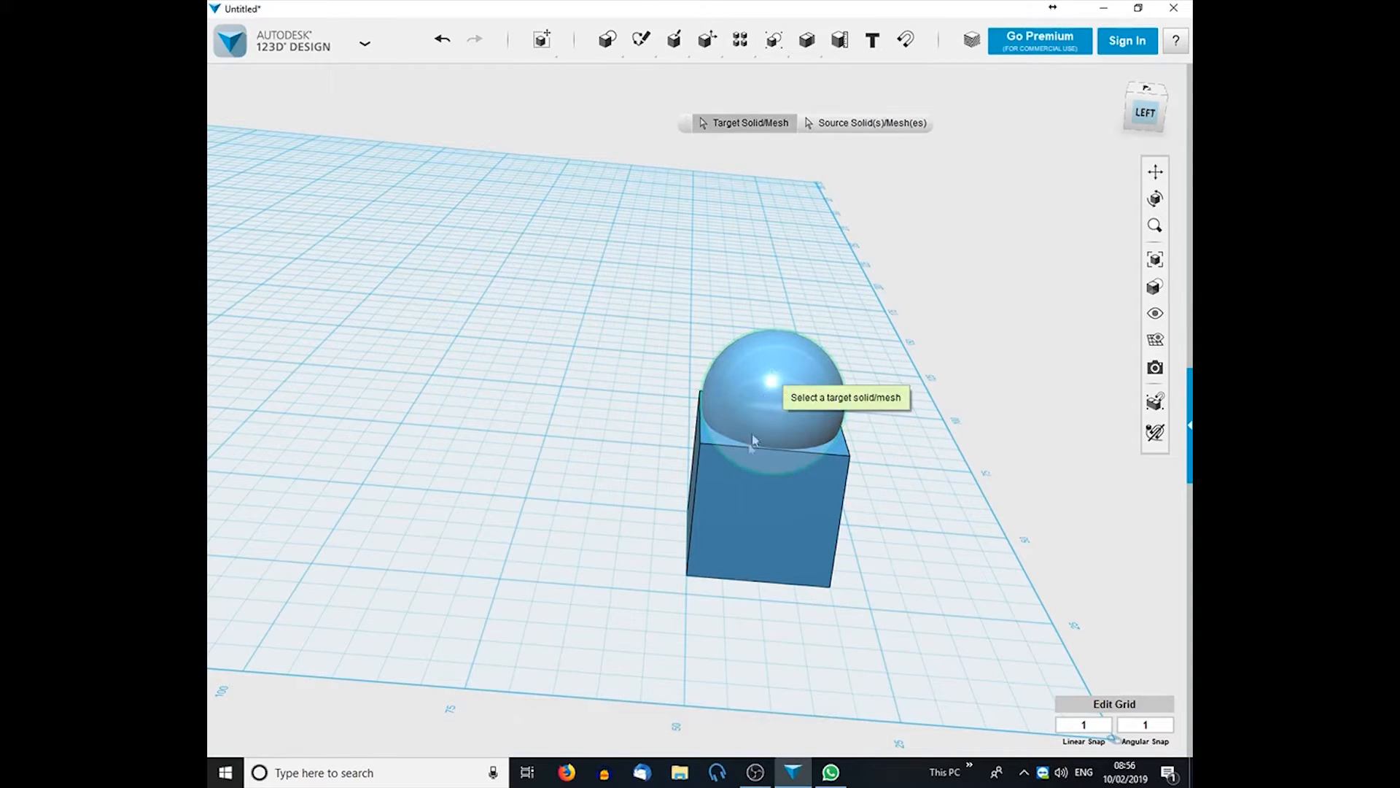
pyautogui.click(738, 537)
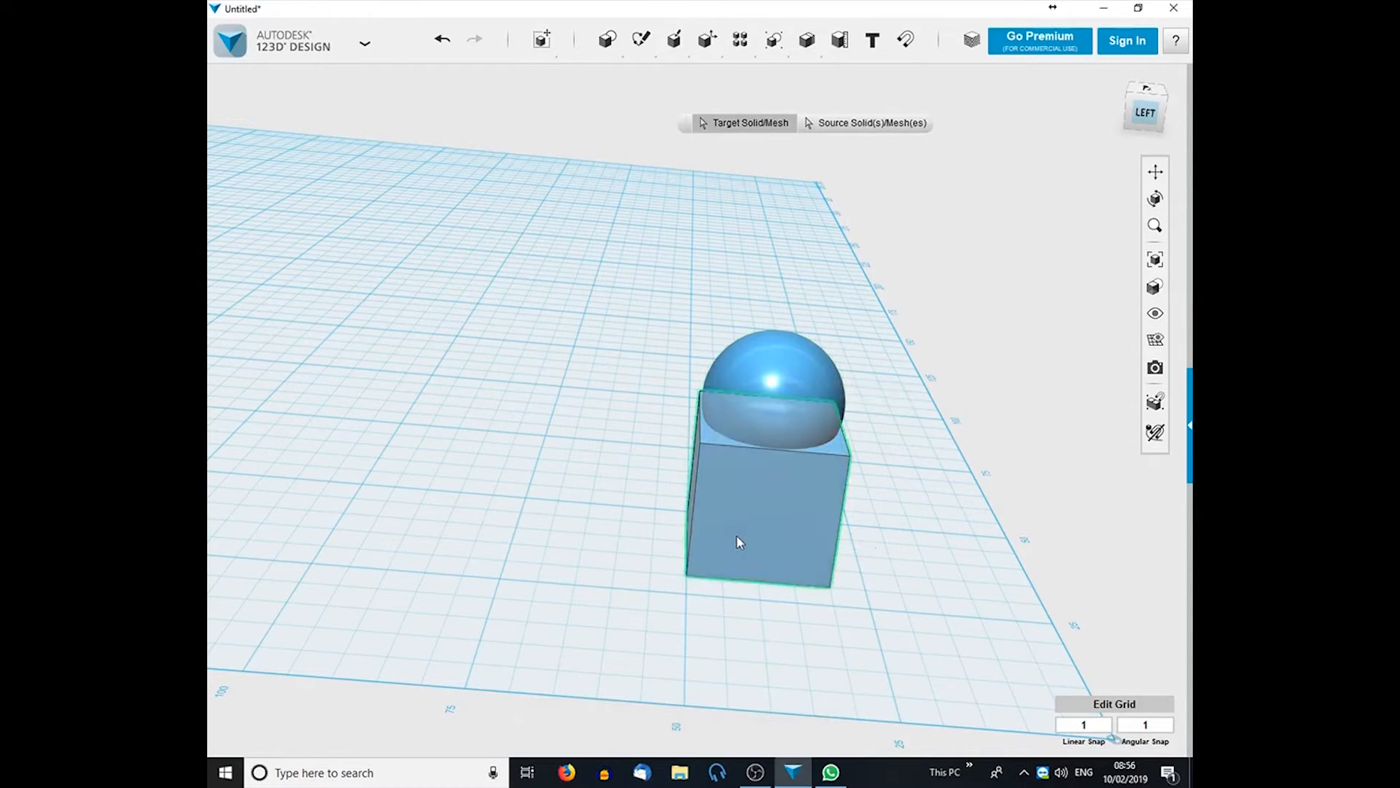
pyautogui.click(800, 380)
pyautogui.click(738, 479)
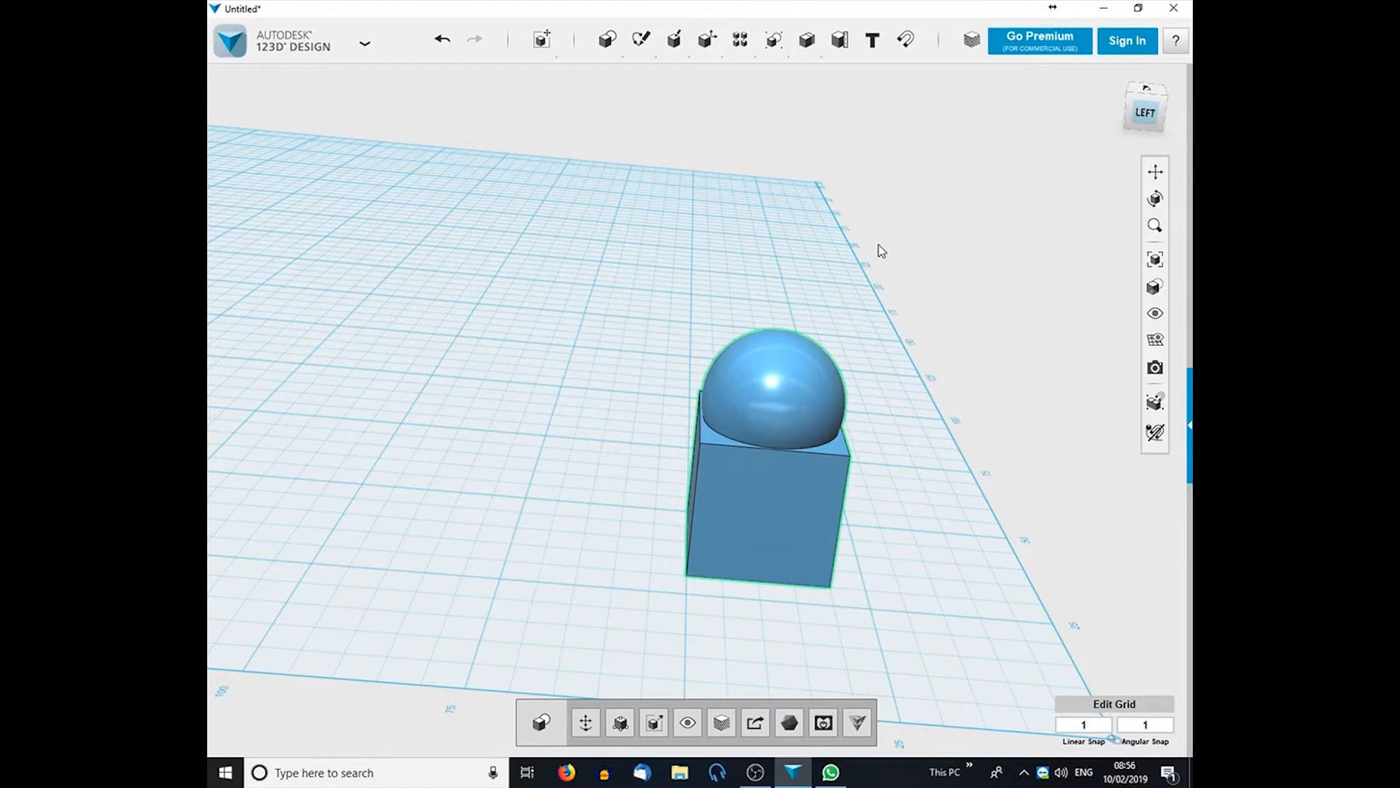
pyautogui.hotkey('ctrl', 'z')
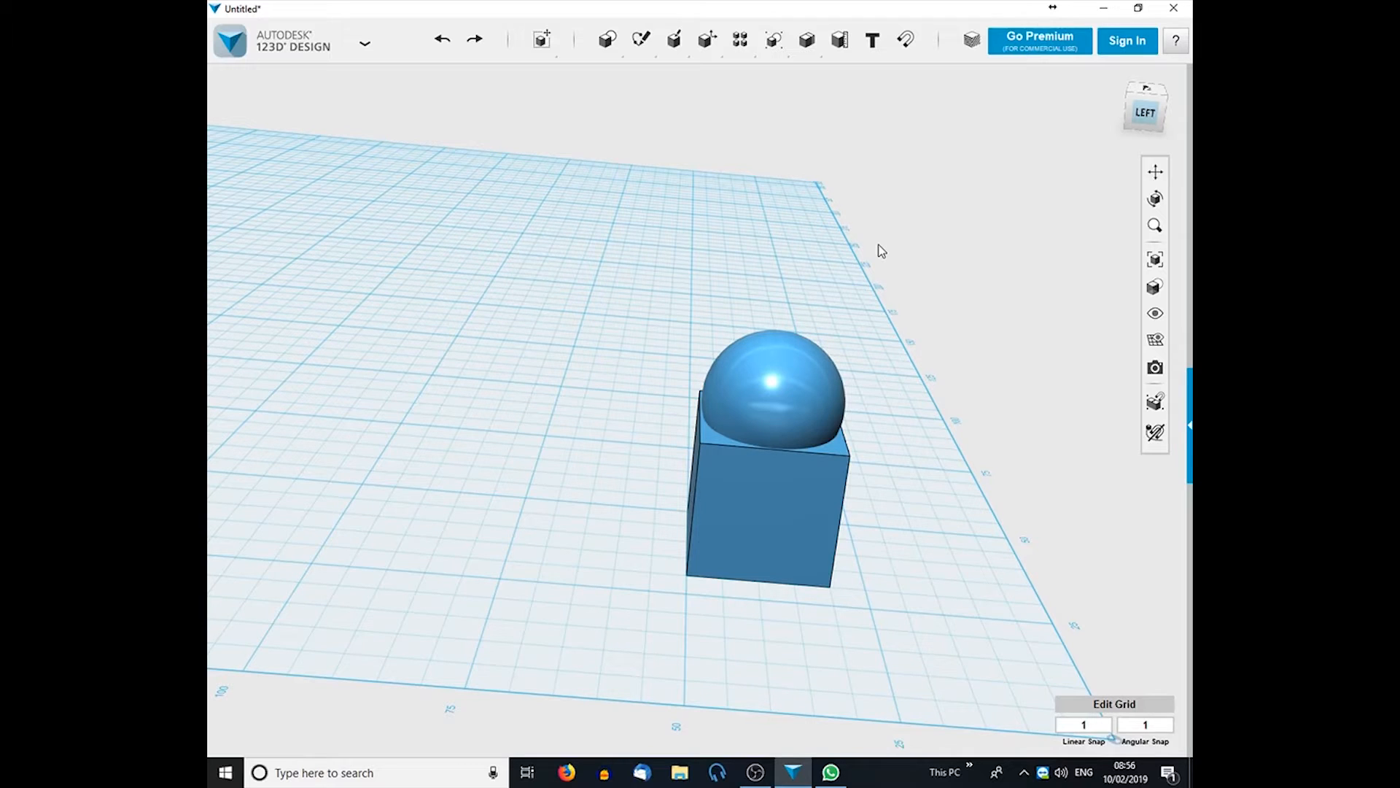
# Subtract the sphere from the box, using the box as target solid, to hollow out its top face.
pyautogui.moveTo(807, 41)
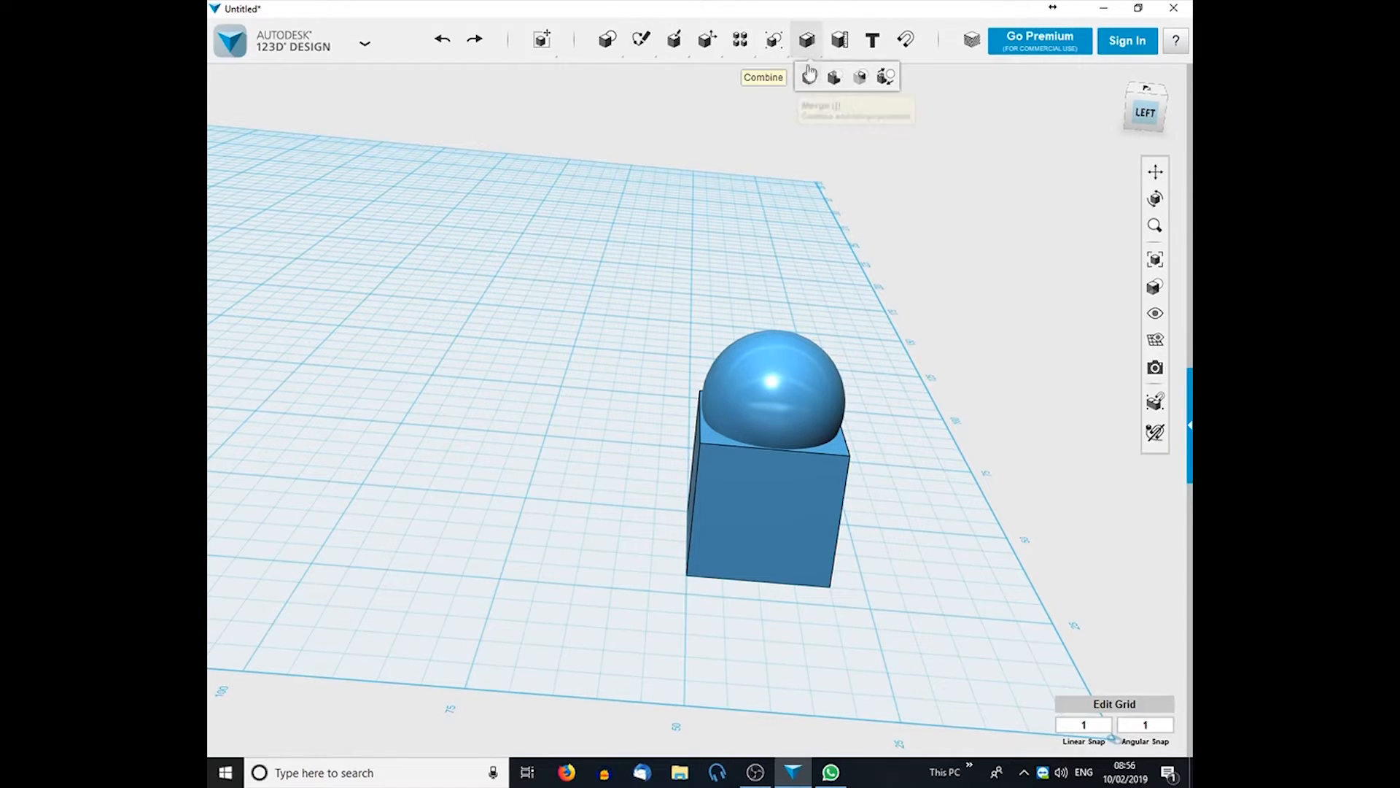
pyautogui.click(840, 78)
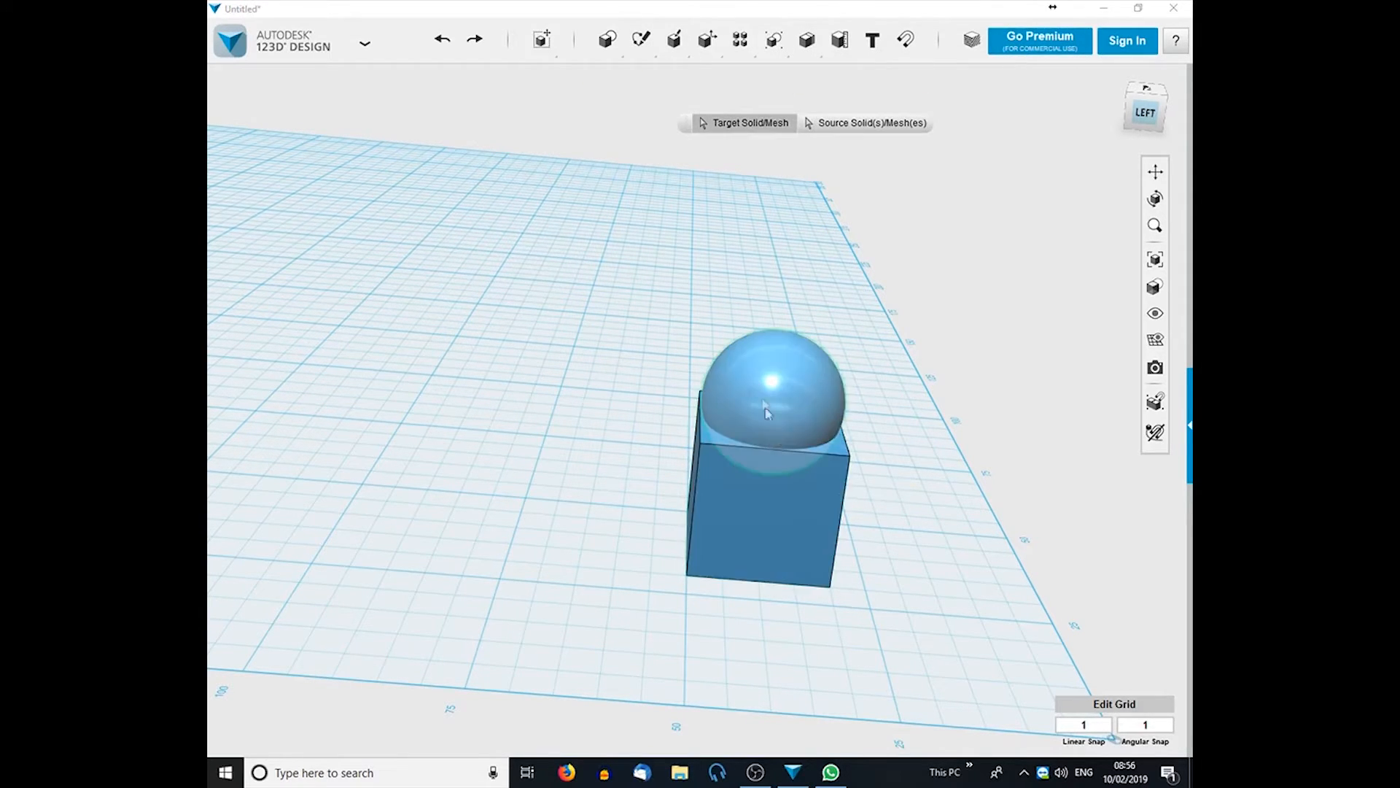
pyautogui.click(736, 492)
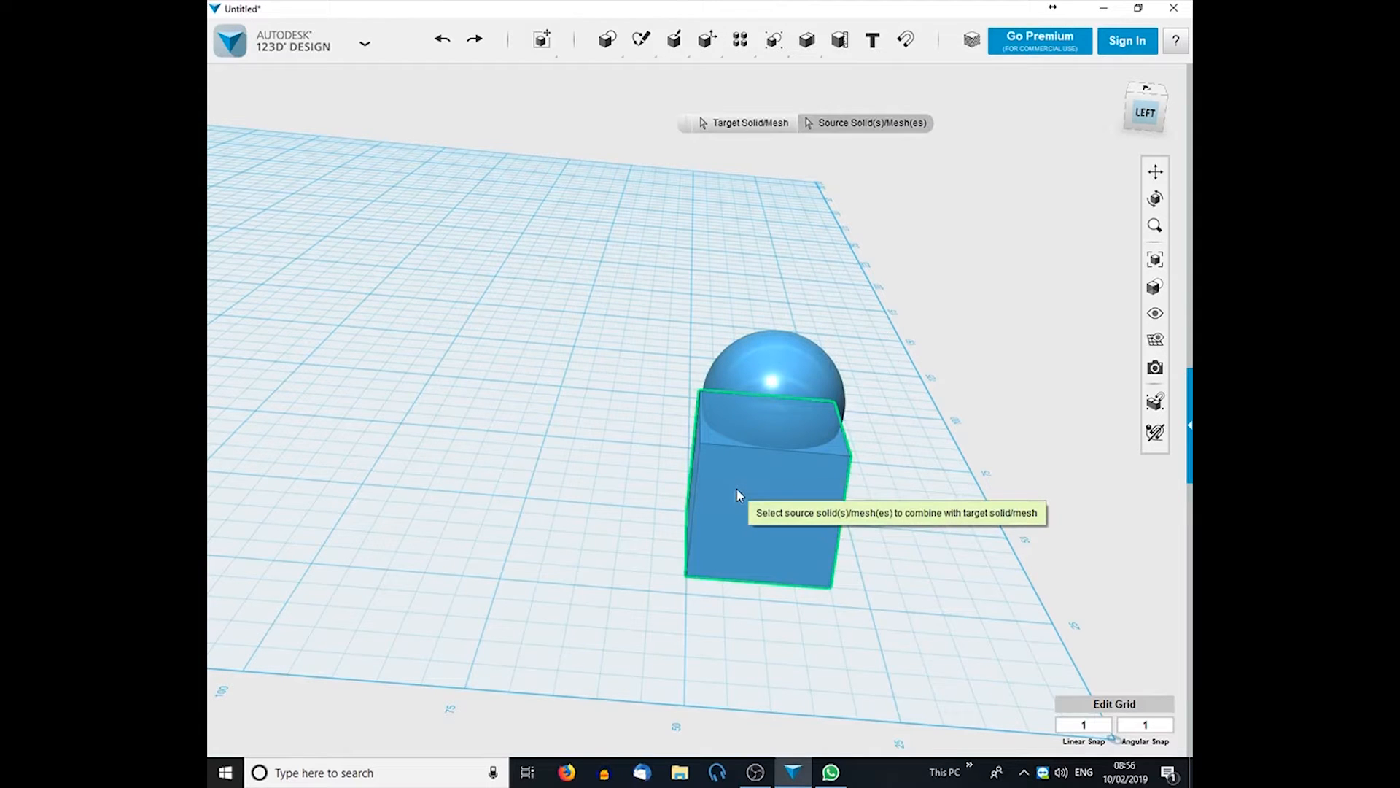
pyautogui.click(785, 379)
pyautogui.press('Return')
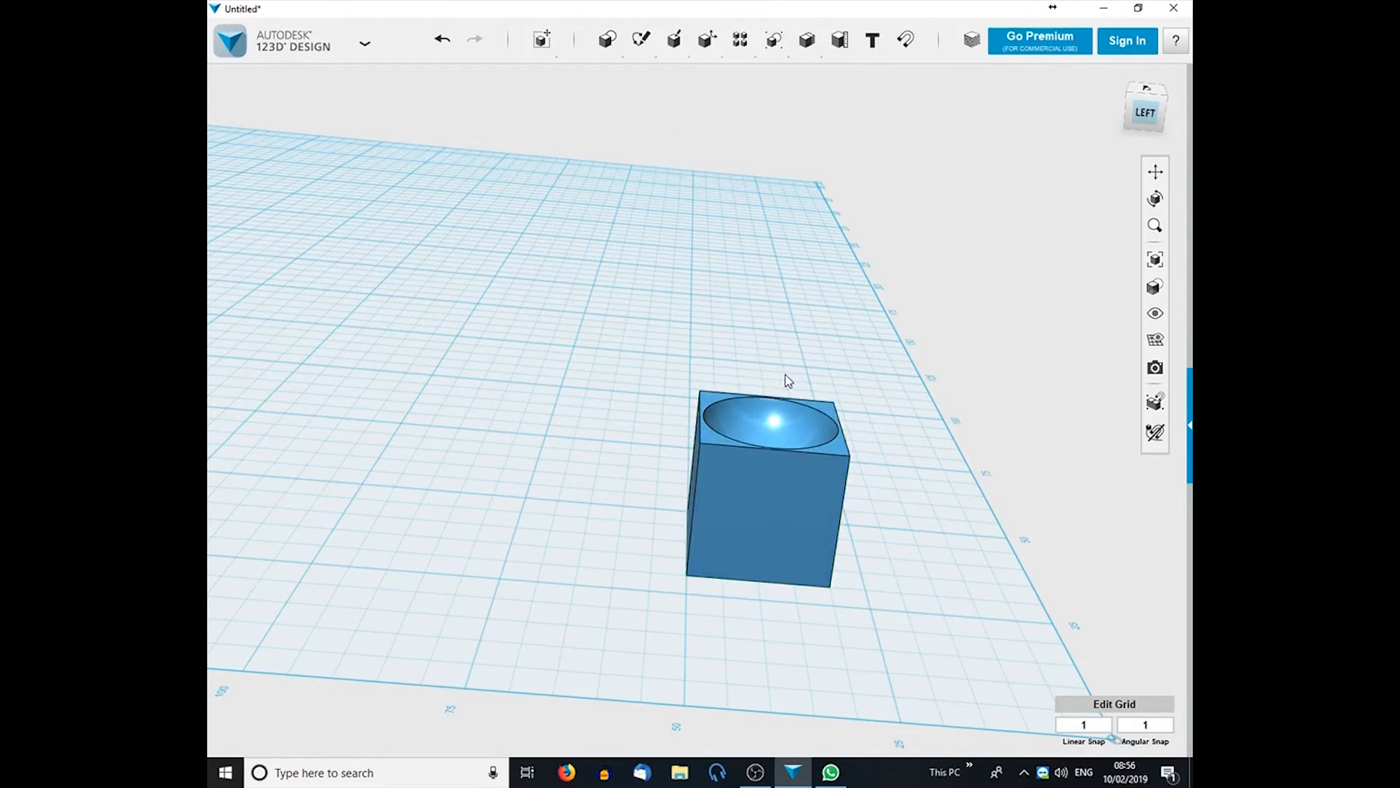
# Inspect the hollow in the box from several sides, then undo the subtraction of the sphere.
pyautogui.moveTo(836, 324); pyautogui.dragTo(762, 410, button='right')
pyautogui.moveTo(909, 413); pyautogui.dragTo(912, 362, button='right')
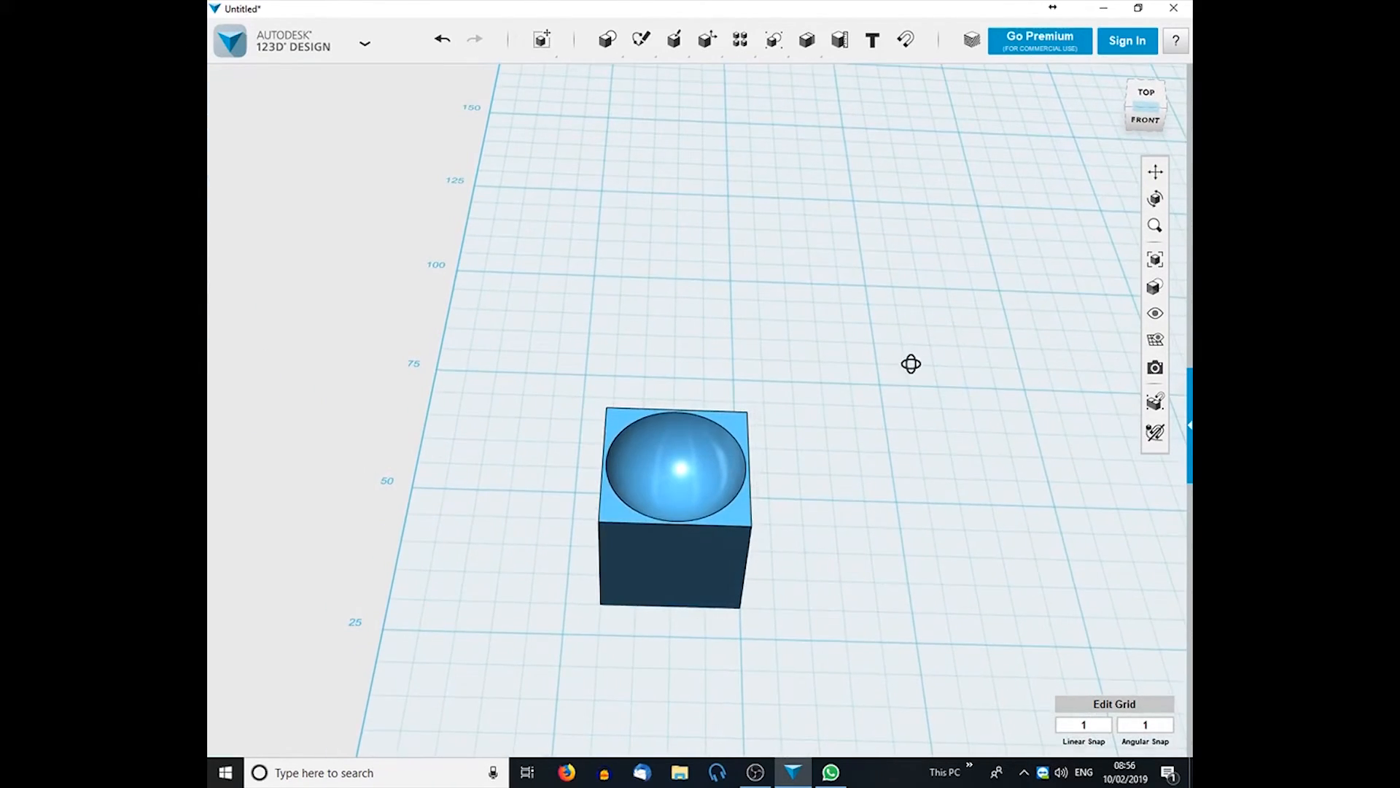
pyautogui.moveTo(809, 52)
pyautogui.hotkey('ctrl', 'z')
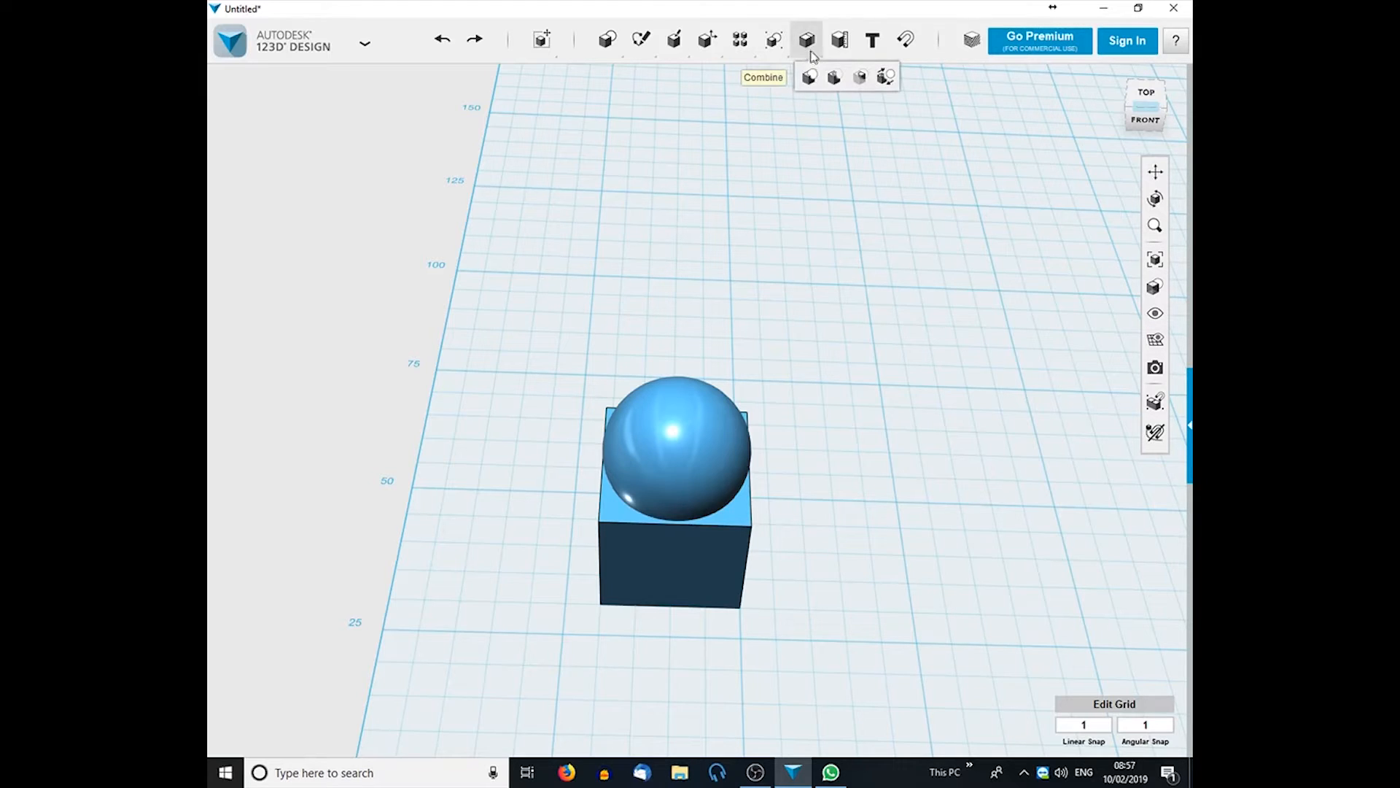
# Intersect the box with the sphere, using the box as target solid, inspect the remaining solid and undo the intersection.
pyautogui.click(861, 73)
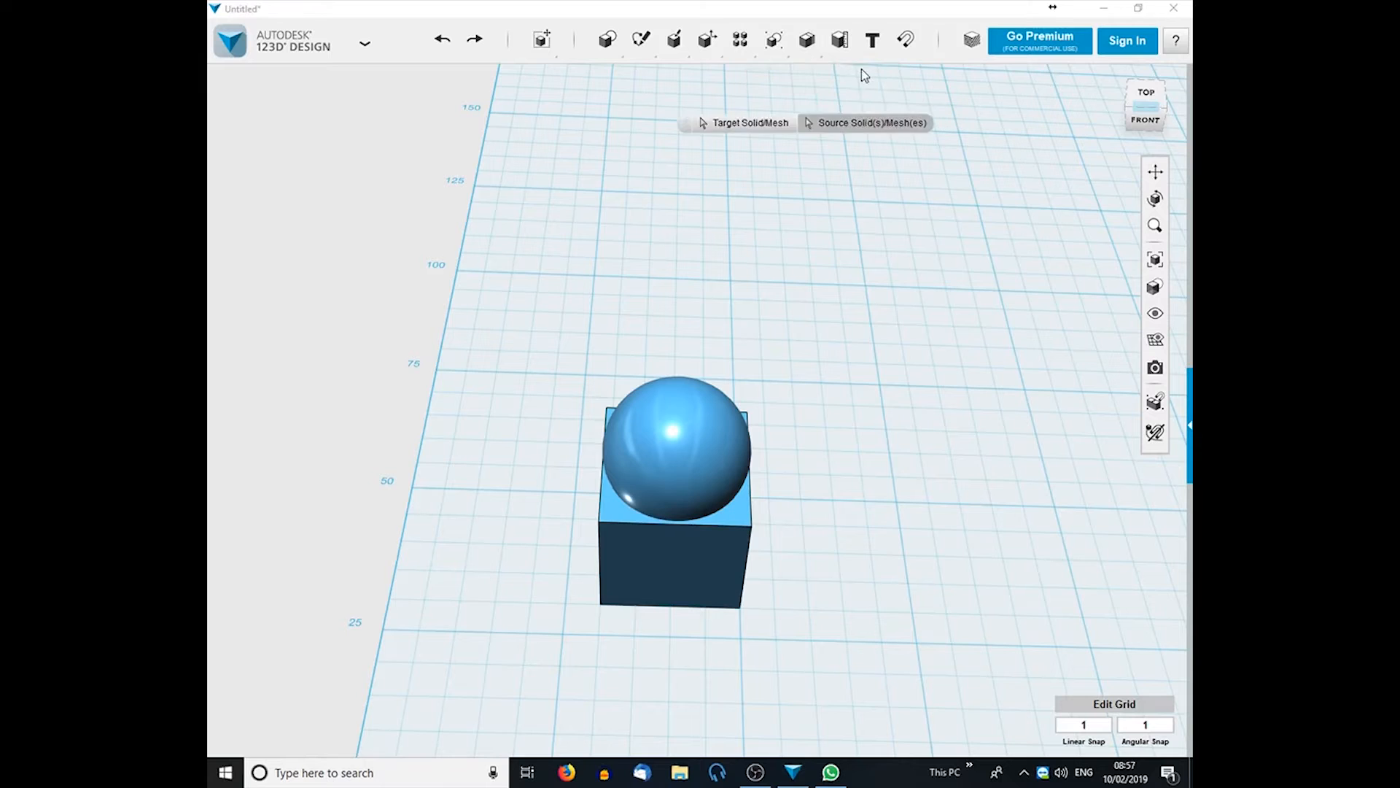
pyautogui.click(662, 577)
pyautogui.click(676, 394)
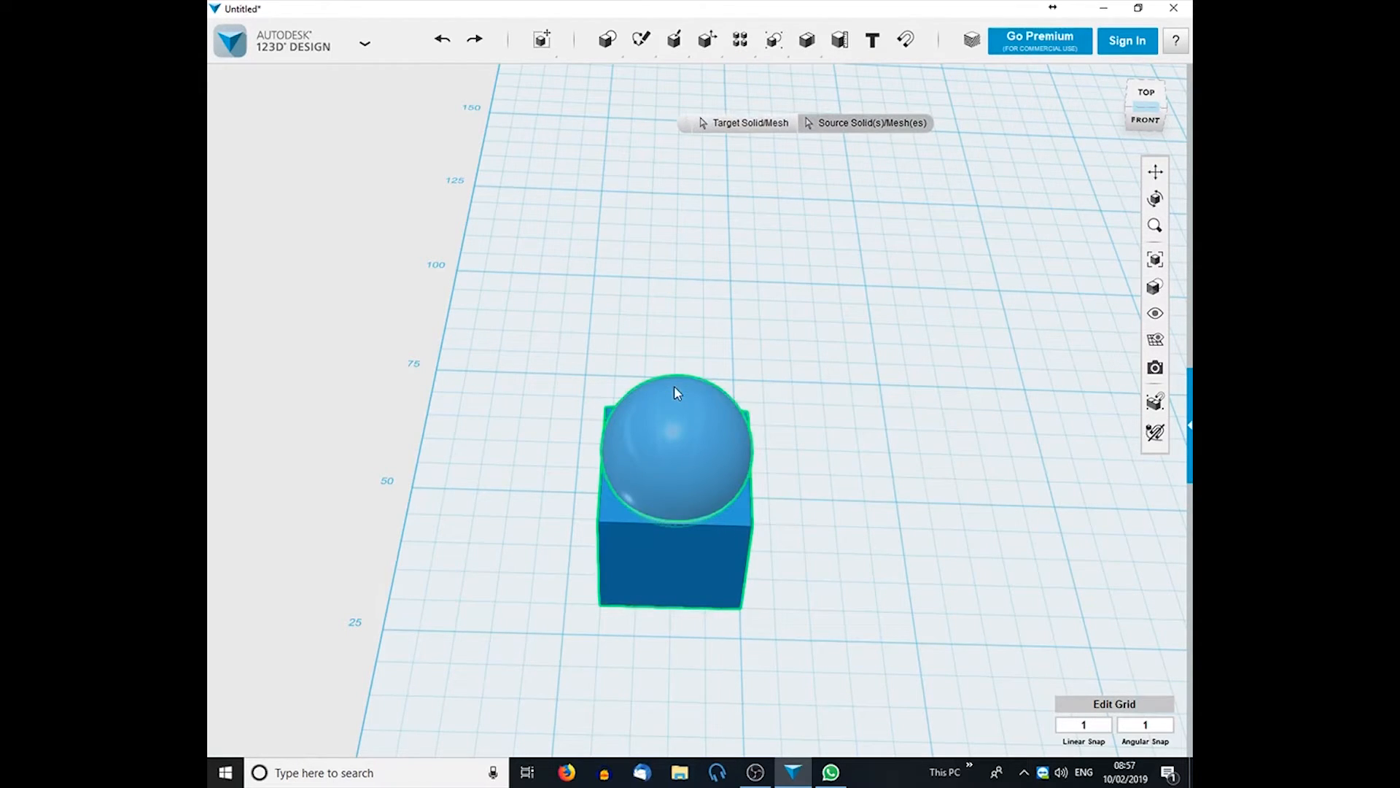
pyautogui.press('Return')
pyautogui.moveTo(676, 394); pyautogui.dragTo(703, 475, button='right')
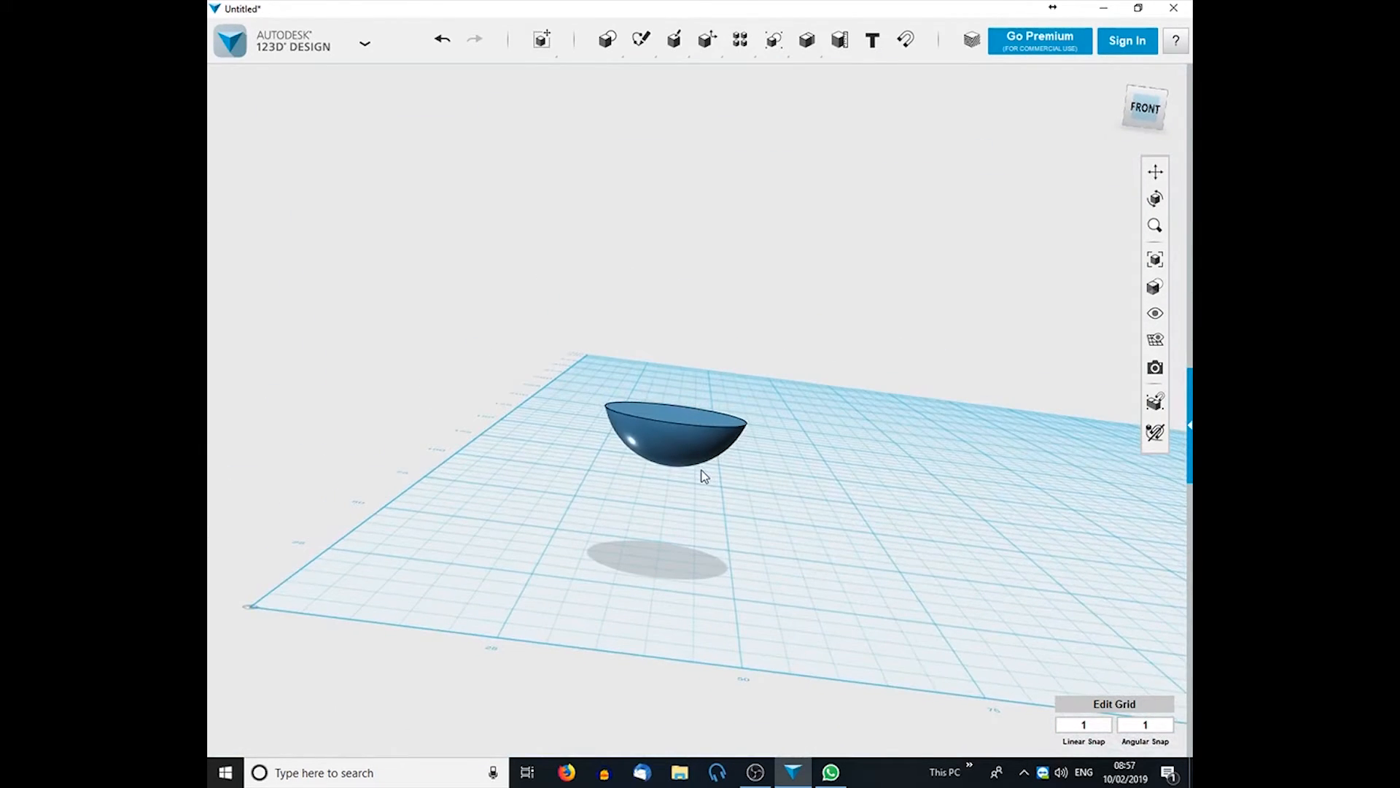
pyautogui.hotkey('ctrl', 'z')
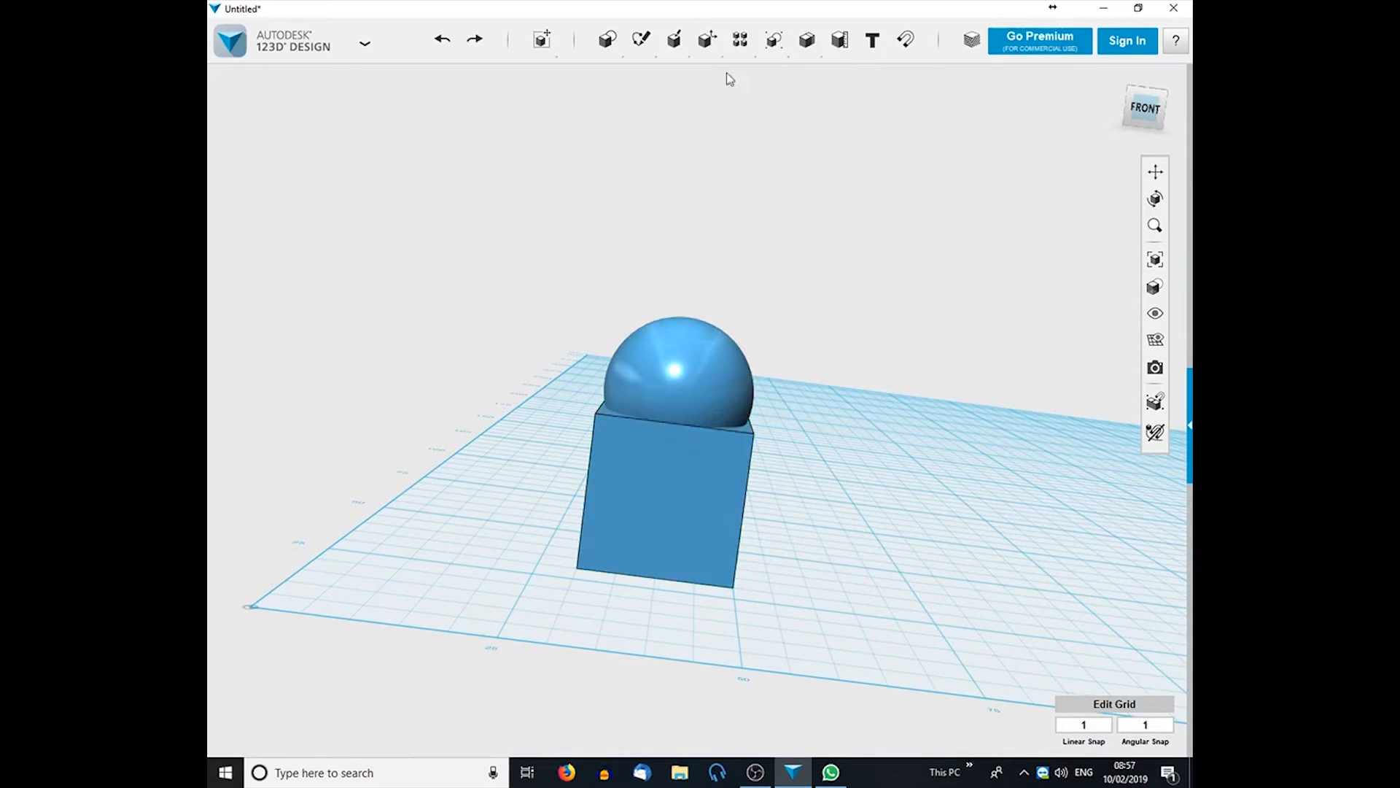
# Subtract the box from the sphere, using the sphere as target solid, inspect the cut sphere and undo the subtraction.
pyautogui.moveTo(802, 350); pyautogui.dragTo(808, 428, button='right')
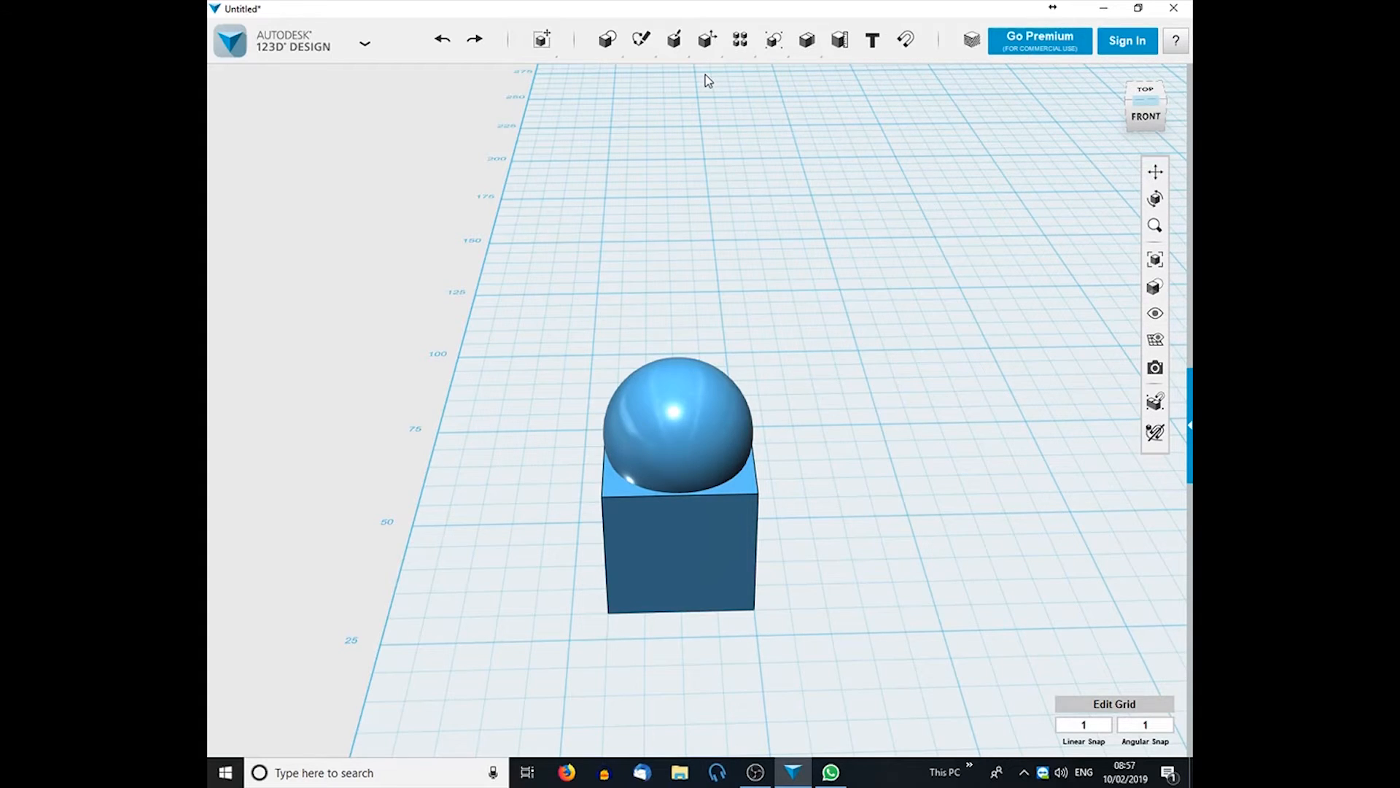
pyautogui.moveTo(735, 30)
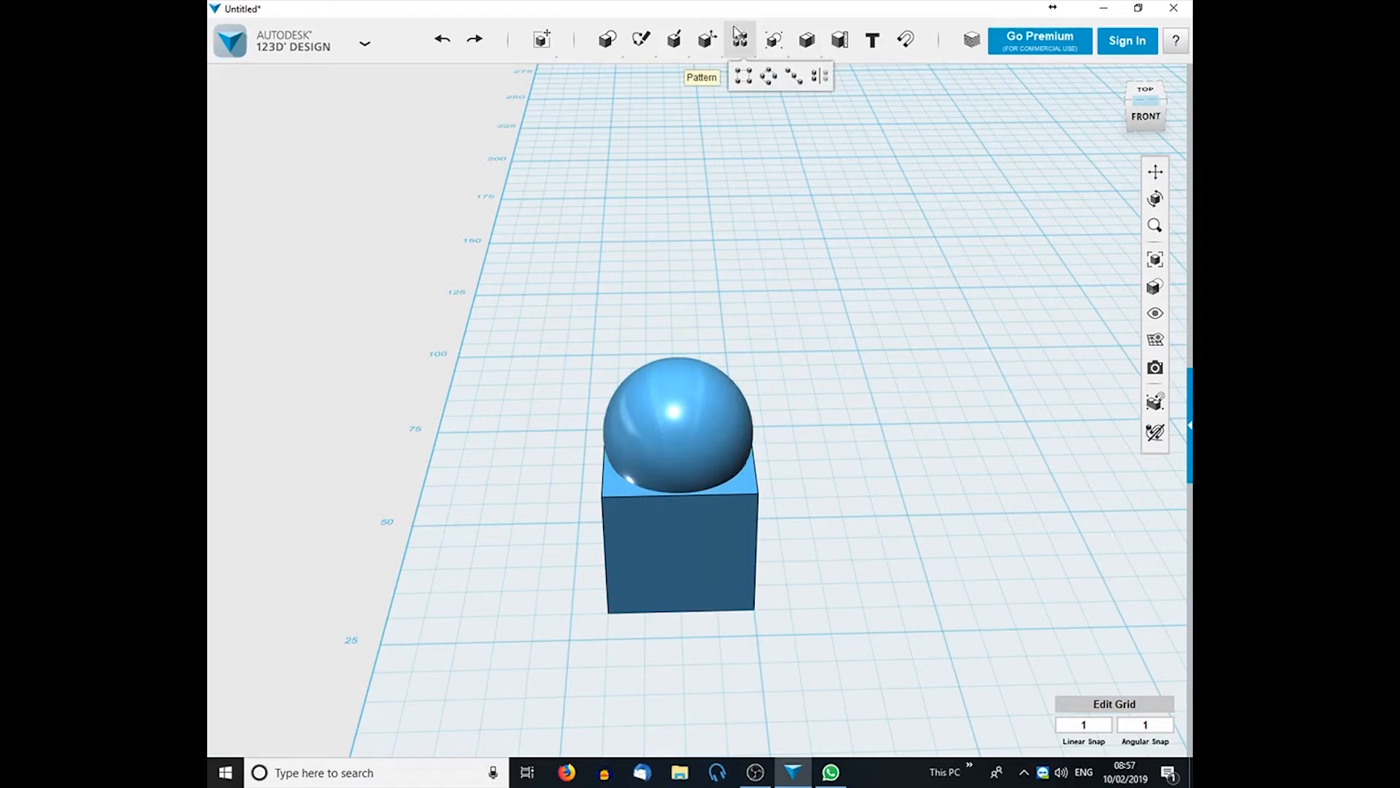
pyautogui.moveTo(806, 40)
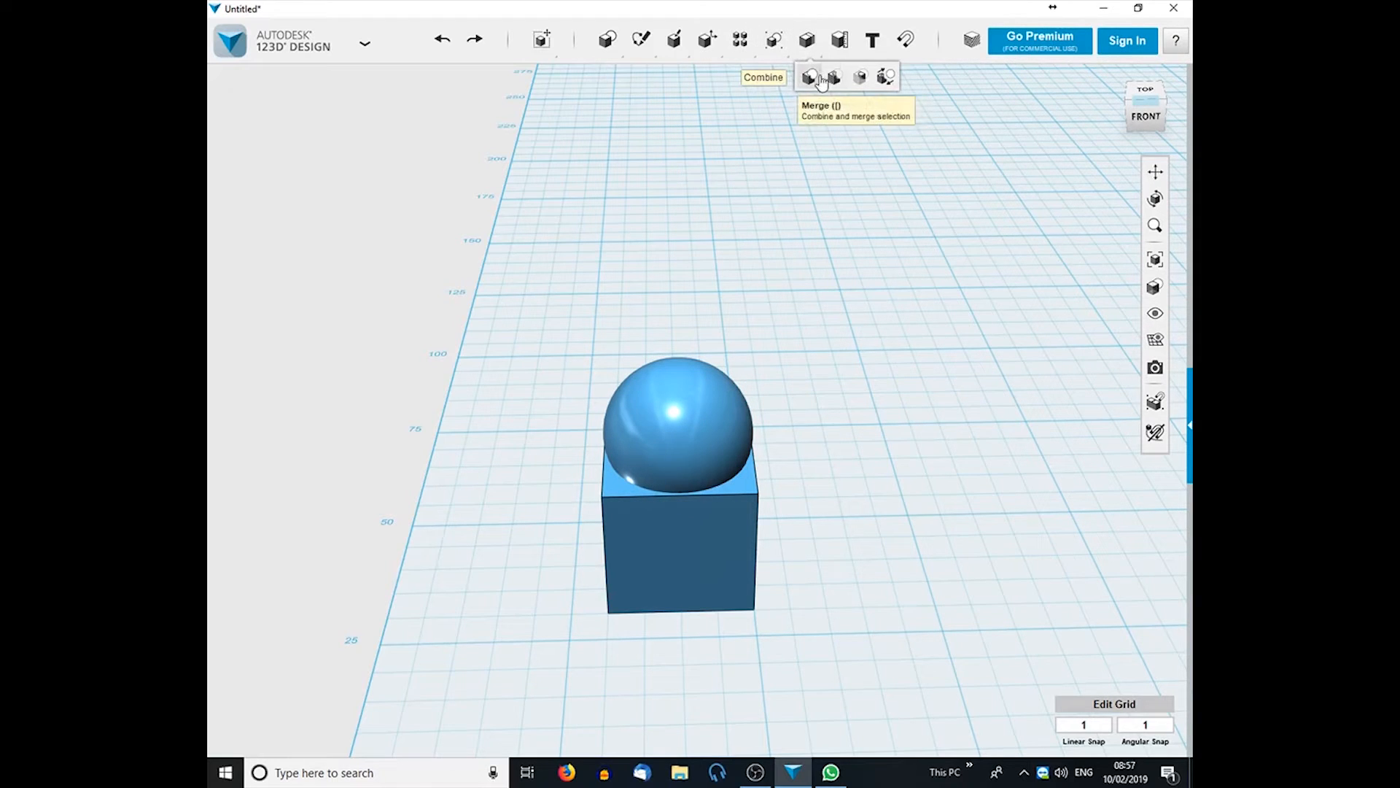
pyautogui.click(834, 78)
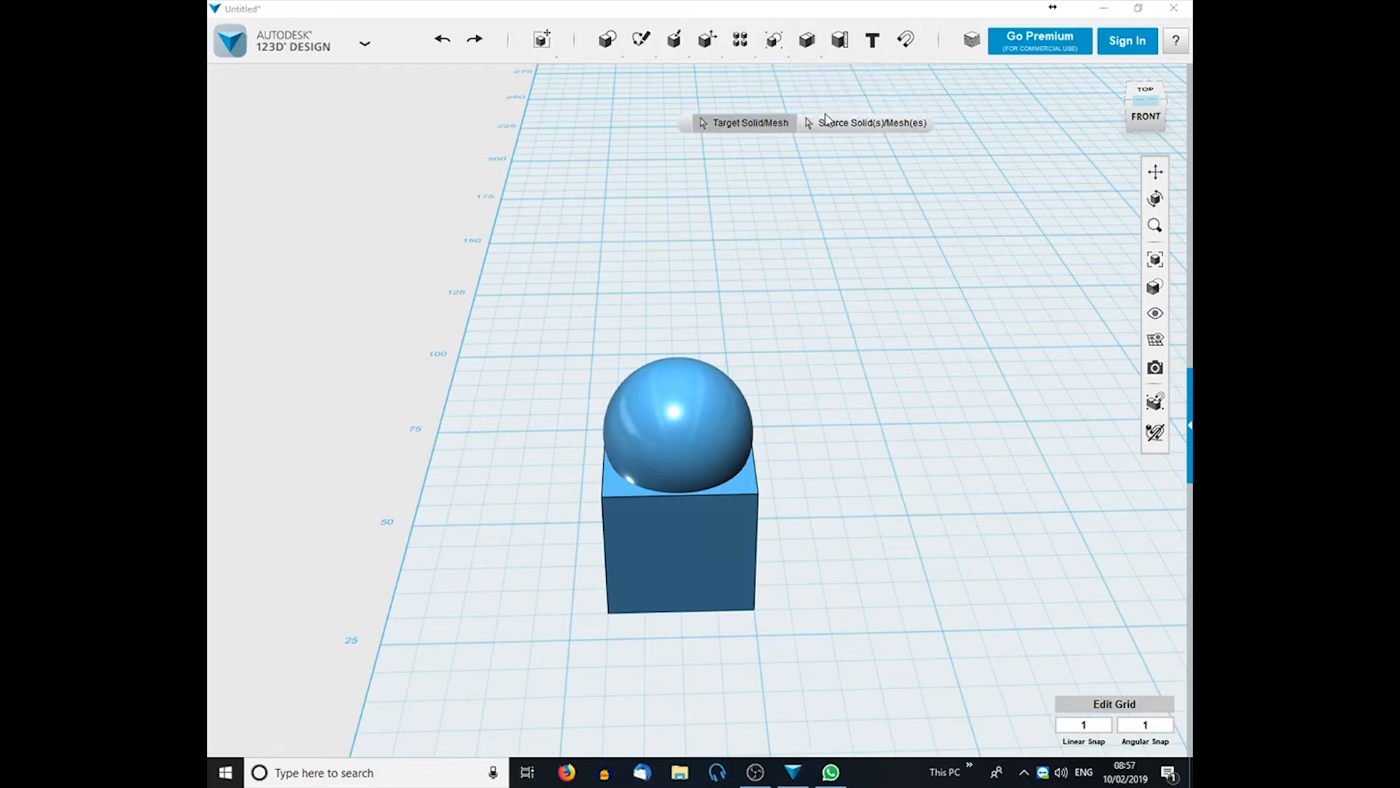
pyautogui.click(644, 413)
pyautogui.click(637, 547)
pyautogui.press('Return')
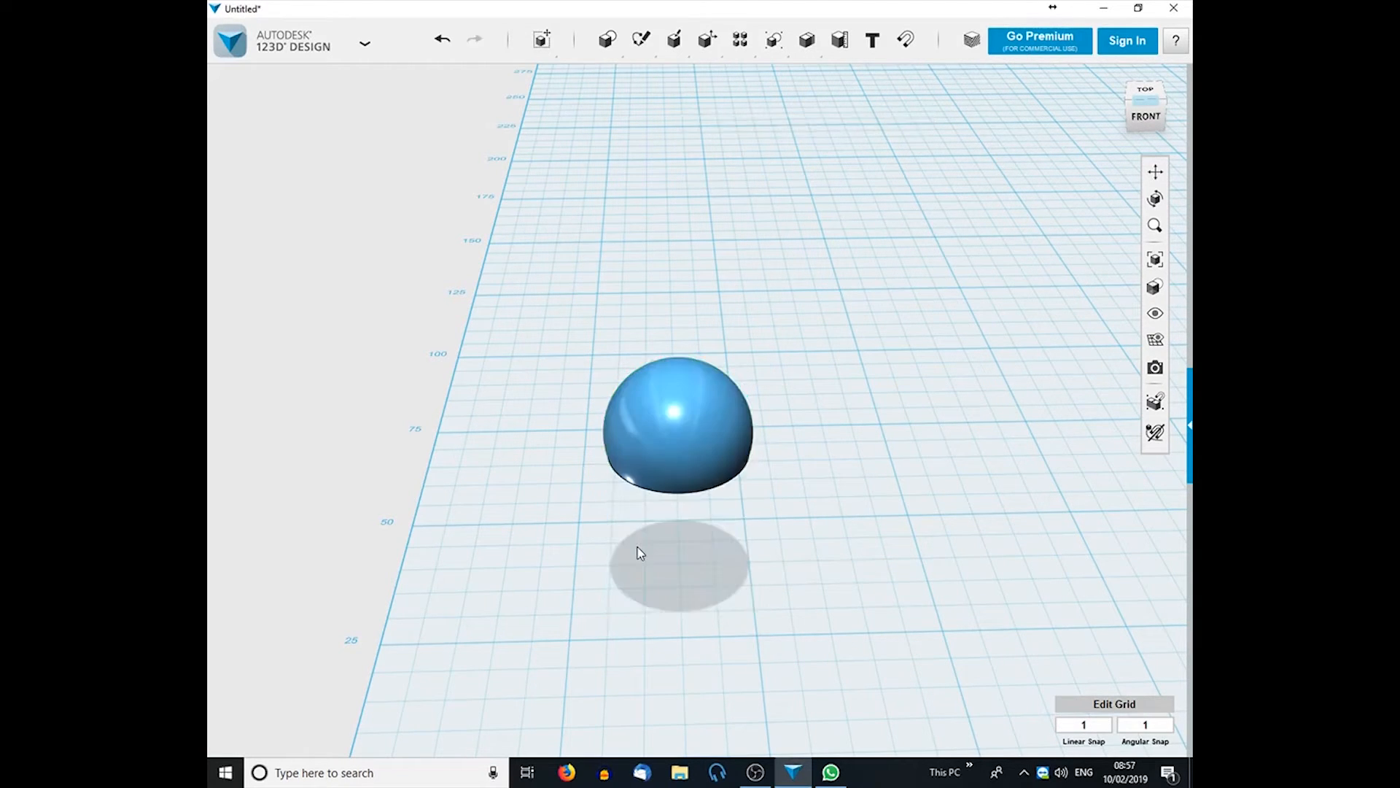
pyautogui.moveTo(636, 552); pyautogui.dragTo(707, 537, button='right')
pyautogui.hotkey('ctrl', 'z')
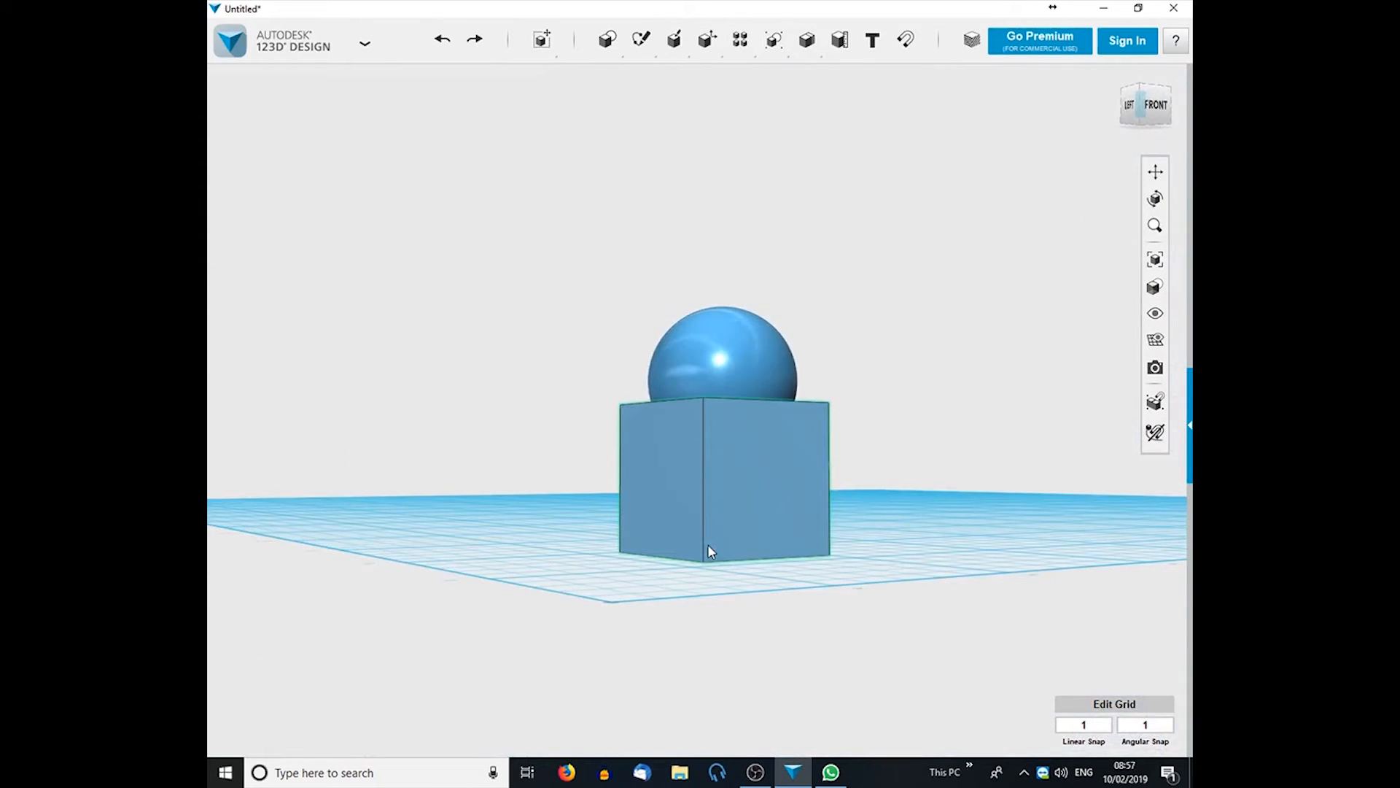
# Intersect the sphere with the box, using the sphere as target solid, view the result from above and undo the intersection.
pyautogui.moveTo(807, 39)
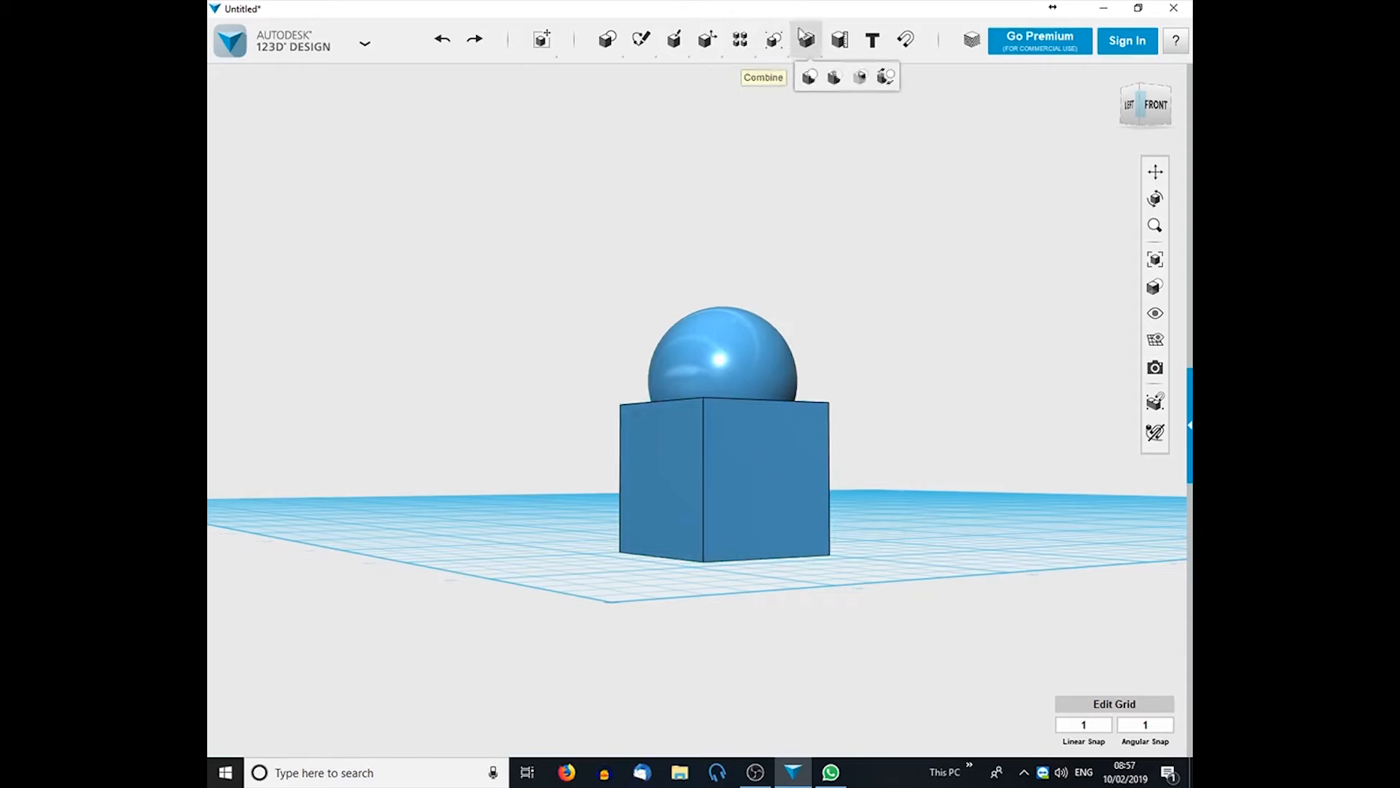
pyautogui.click(827, 86)
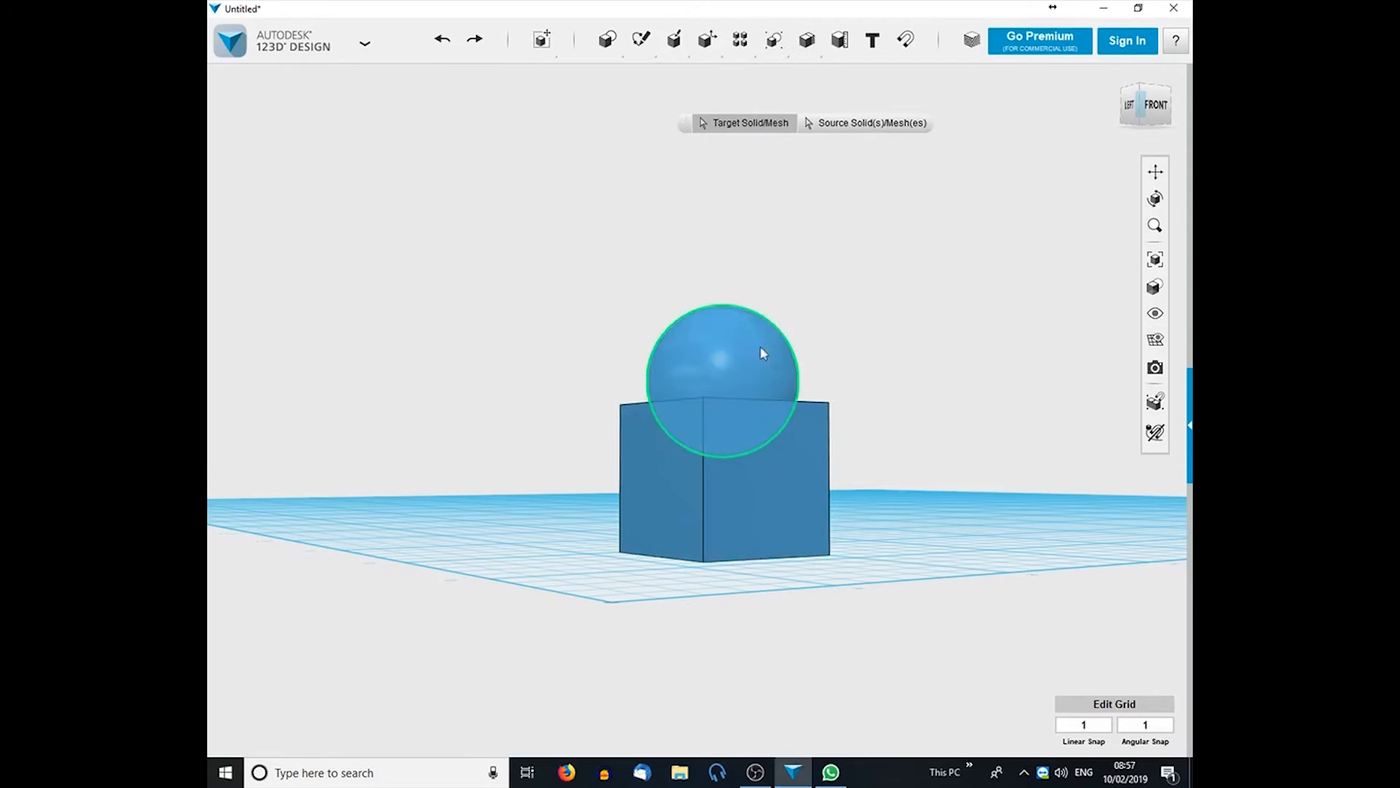
pyautogui.click(760, 346)
pyautogui.click(690, 481)
pyautogui.press('Return')
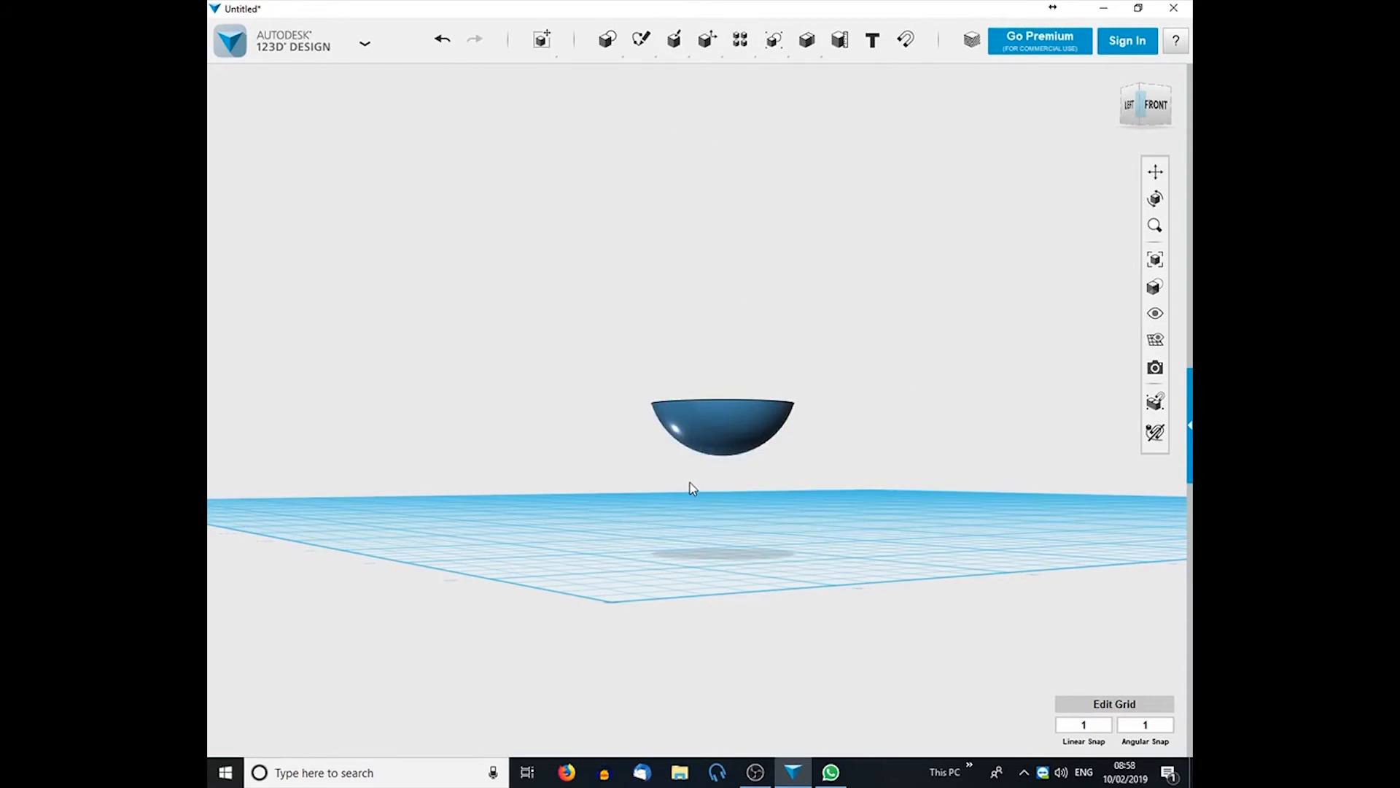
pyautogui.moveTo(693, 489); pyautogui.dragTo(832, 475, button='right')
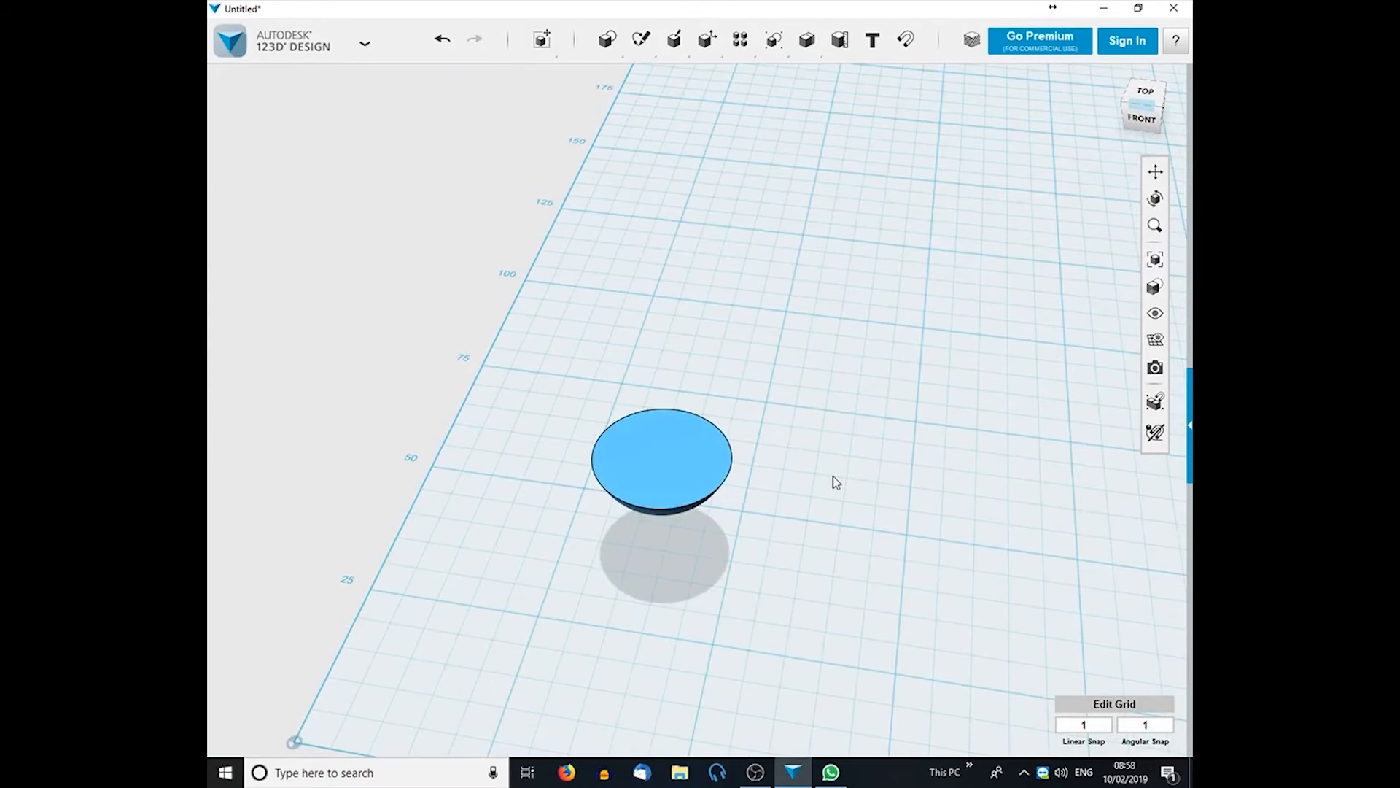
pyautogui.hotkey('ctrl', 'z')
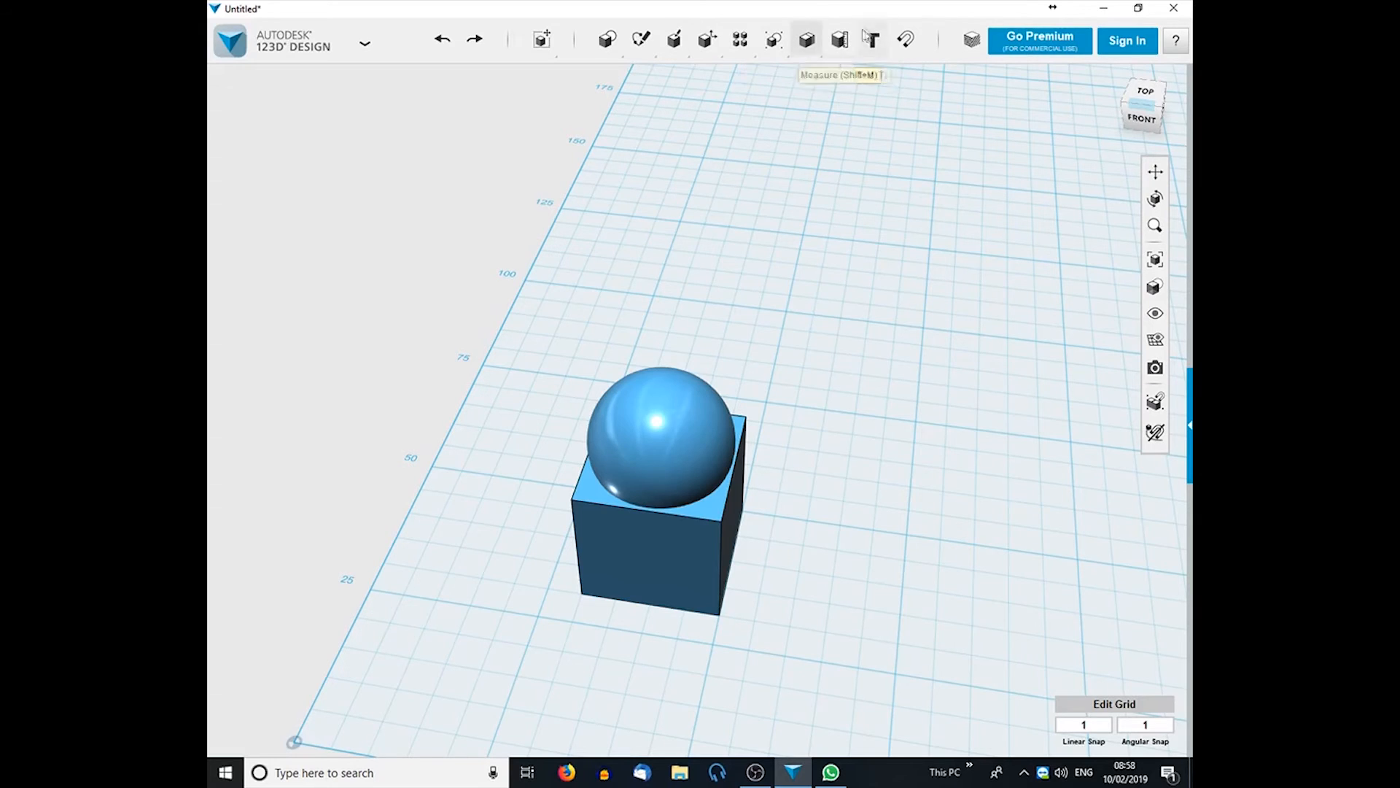
# Group the sphere and the box.
pyautogui.moveTo(802, 36)
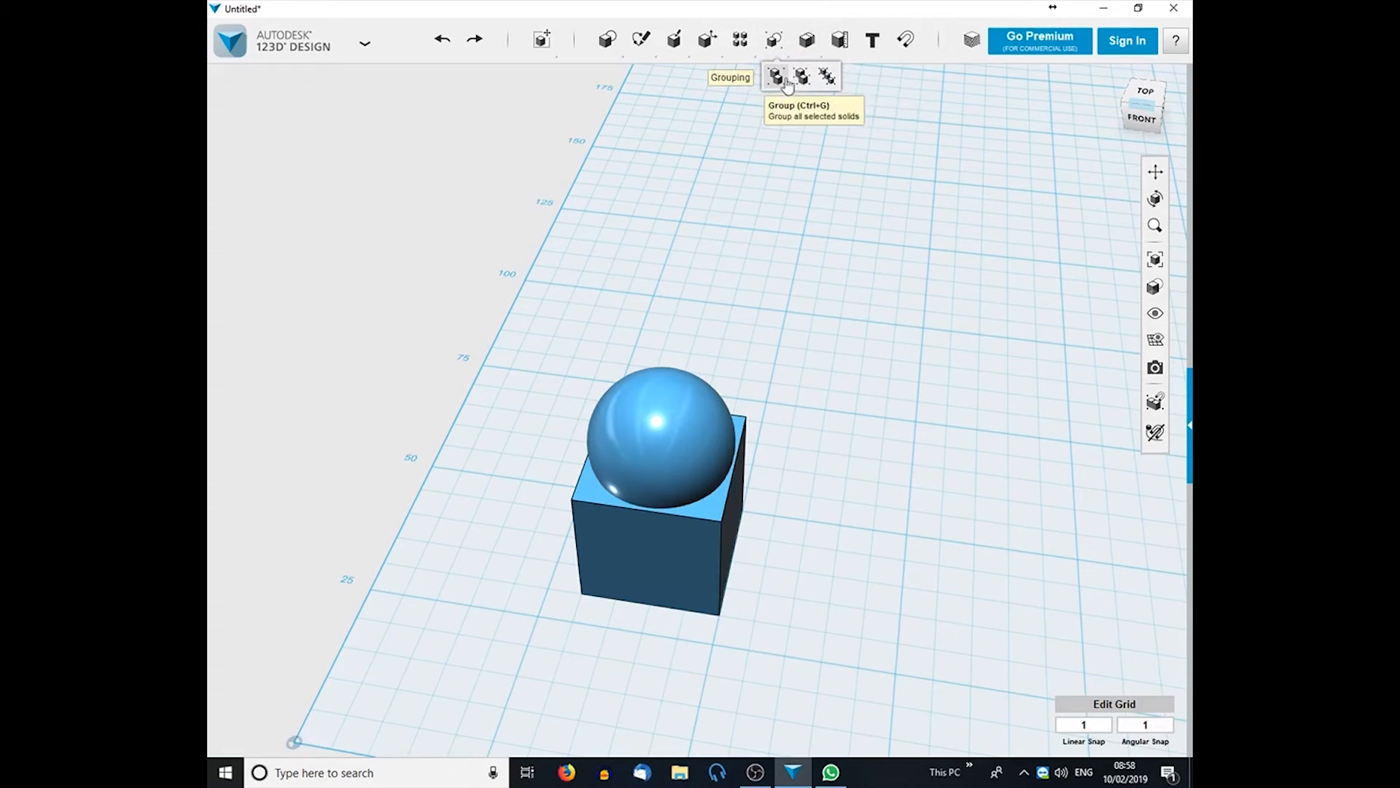
pyautogui.click(681, 416)
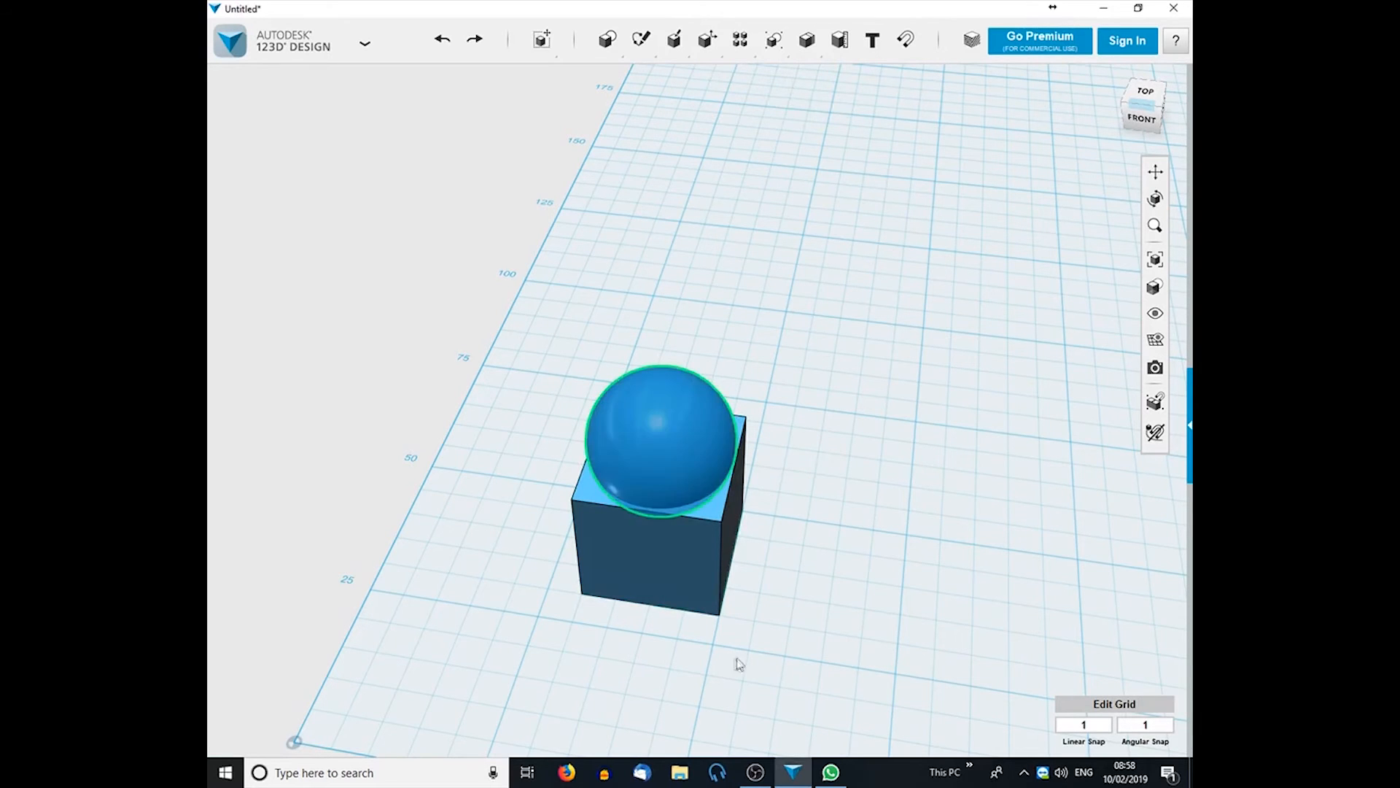
pyautogui.click(694, 566)
pyautogui.click(848, 445)
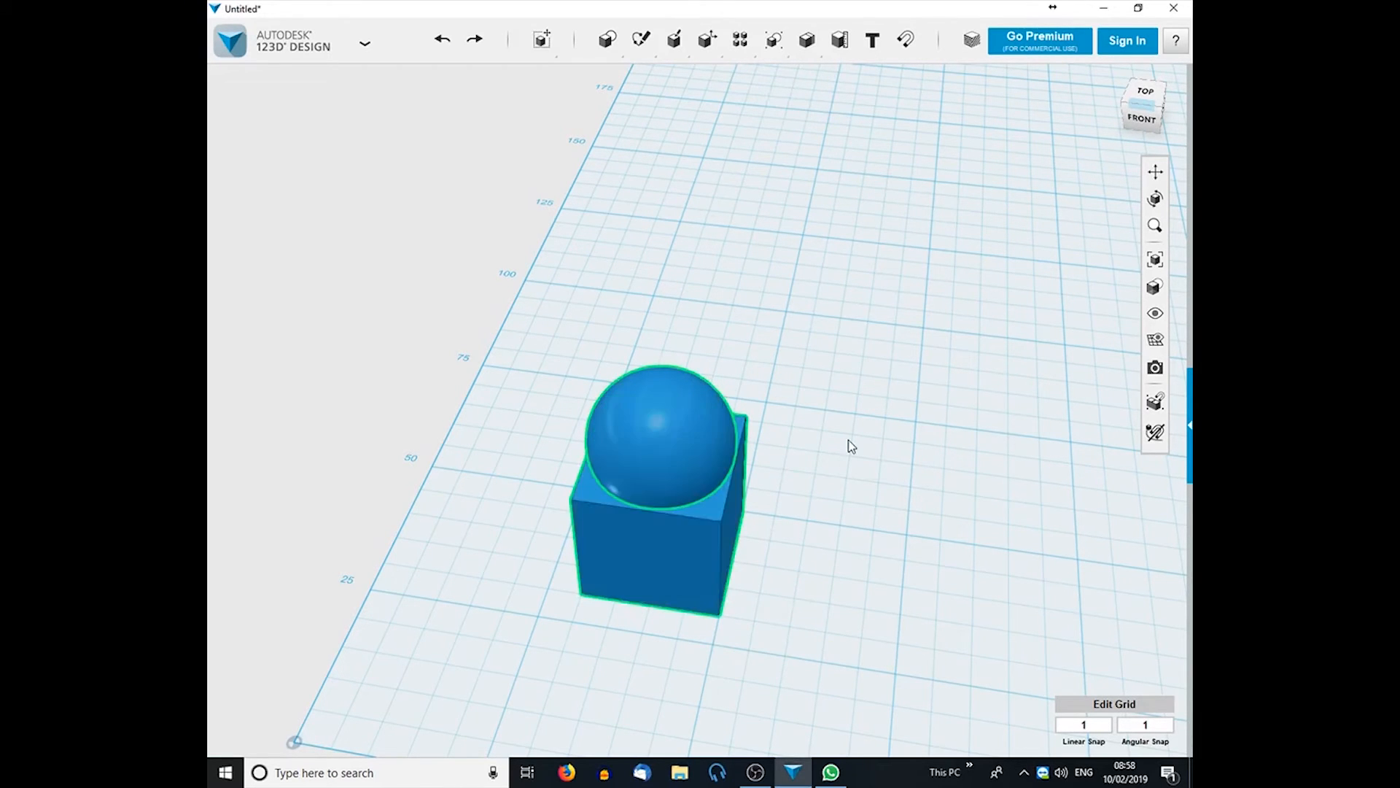
# Move the grouped sphere and box -74 mm across the grid, towards its far end.
pyautogui.click(642, 430)
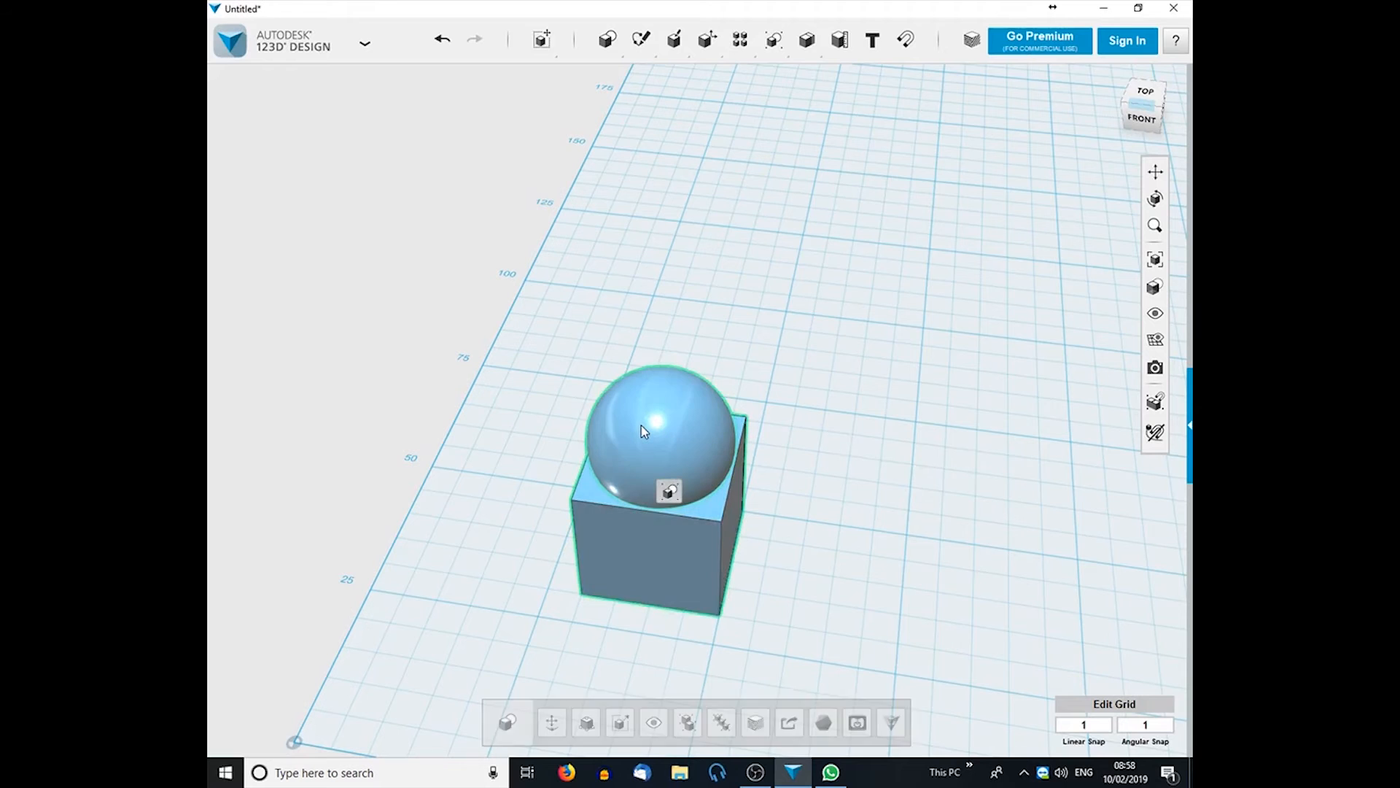
pyautogui.click(552, 722)
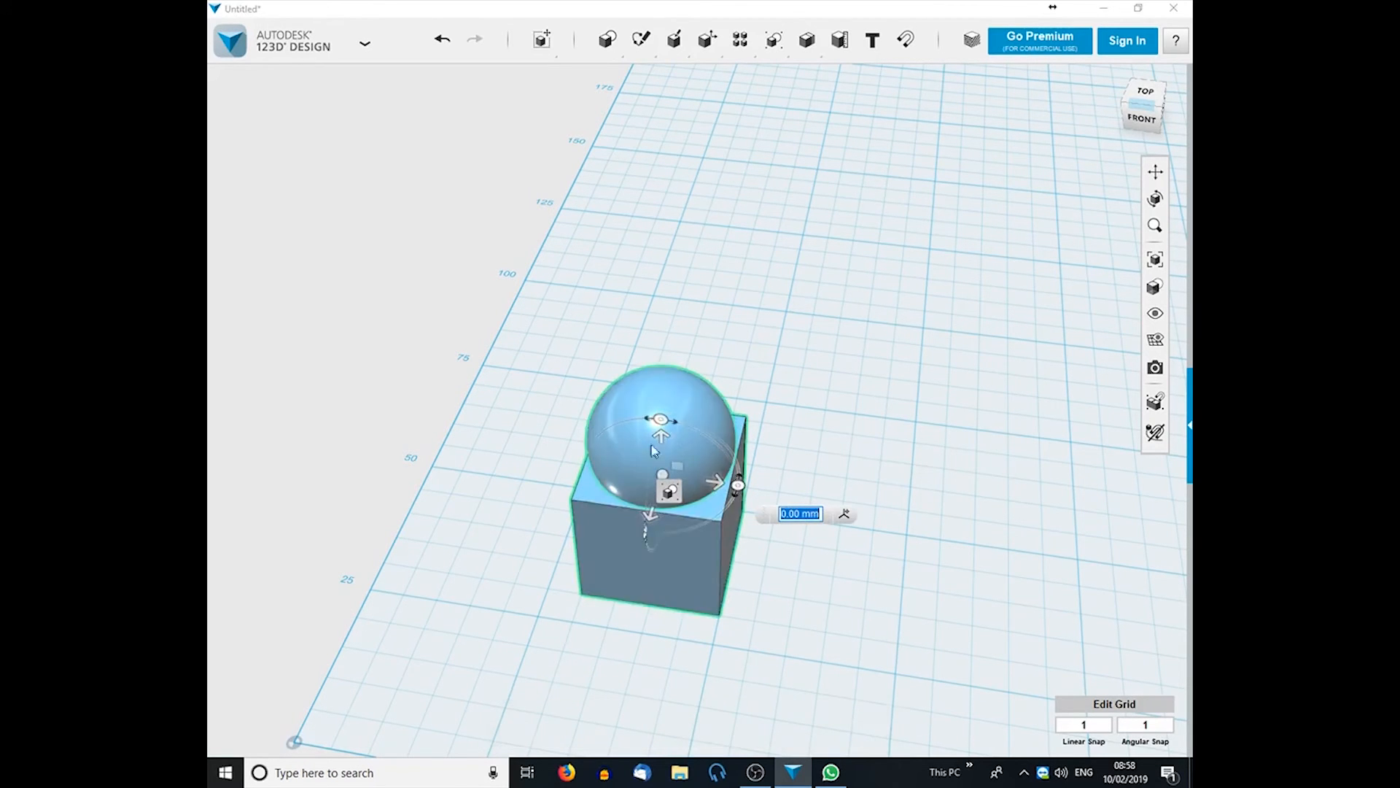
pyautogui.moveTo(649, 520); pyautogui.dragTo(750, 251)
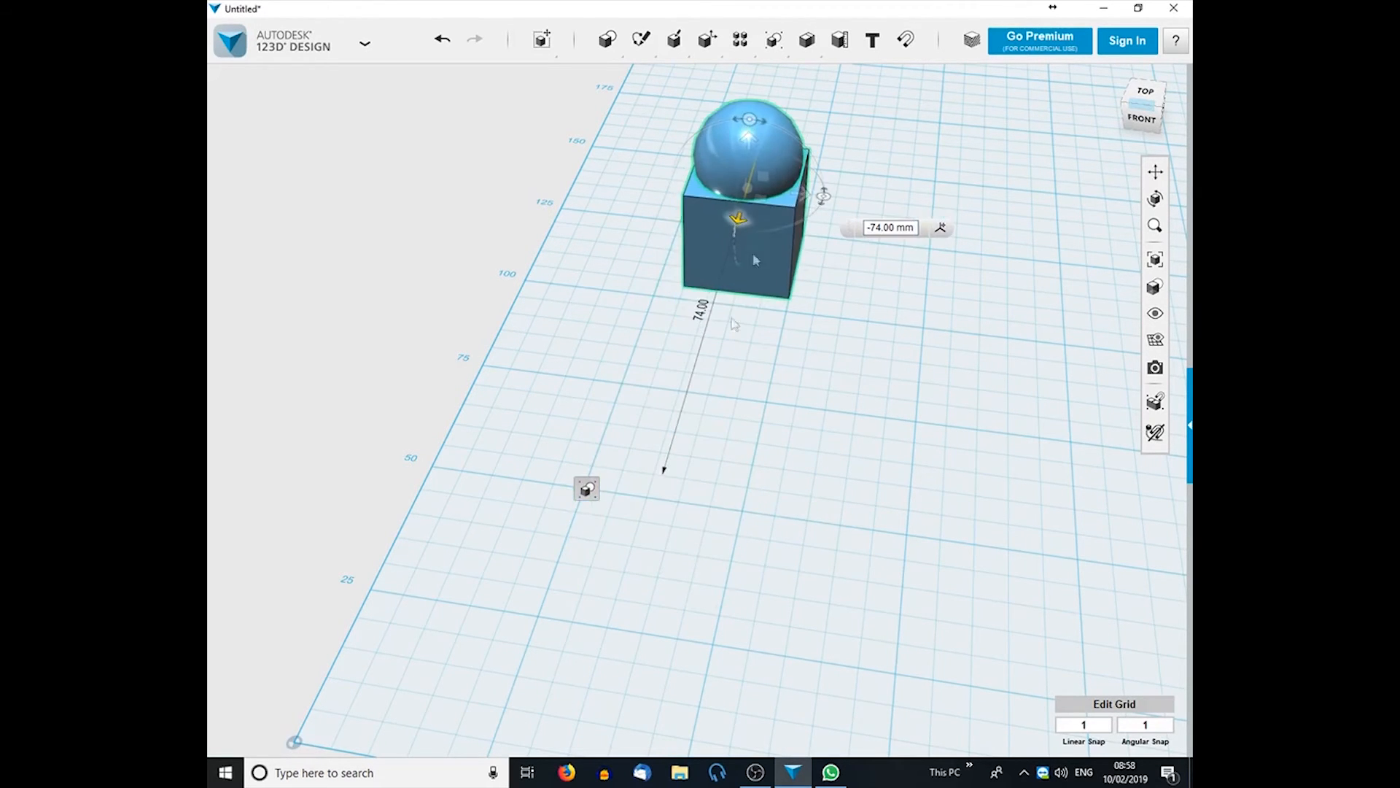
pyautogui.click(816, 527)
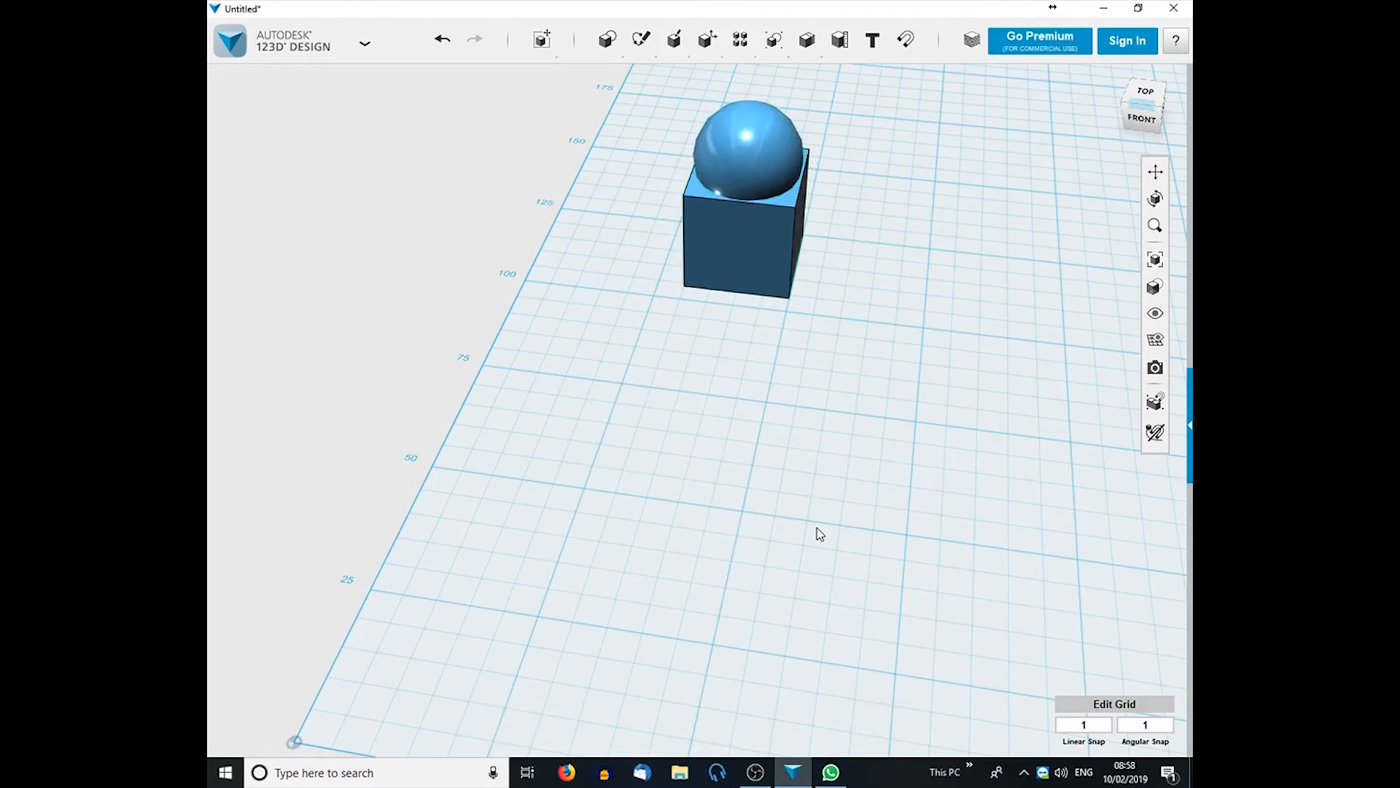
# Select the group of sphere and box at its new position on the grid.
pyautogui.click(773, 190)
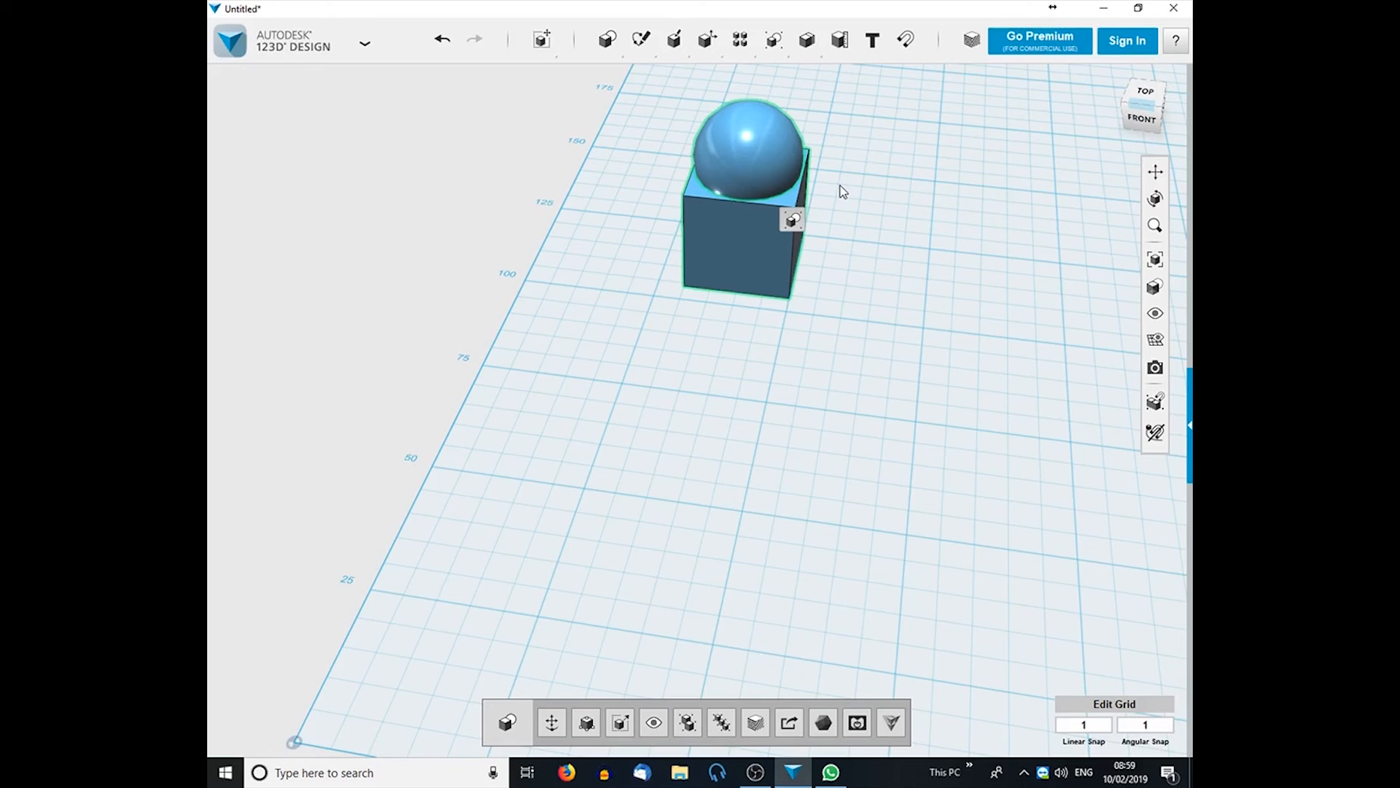
pyautogui.scroll(1, 623, 88)
pyautogui.moveTo(649, 50)
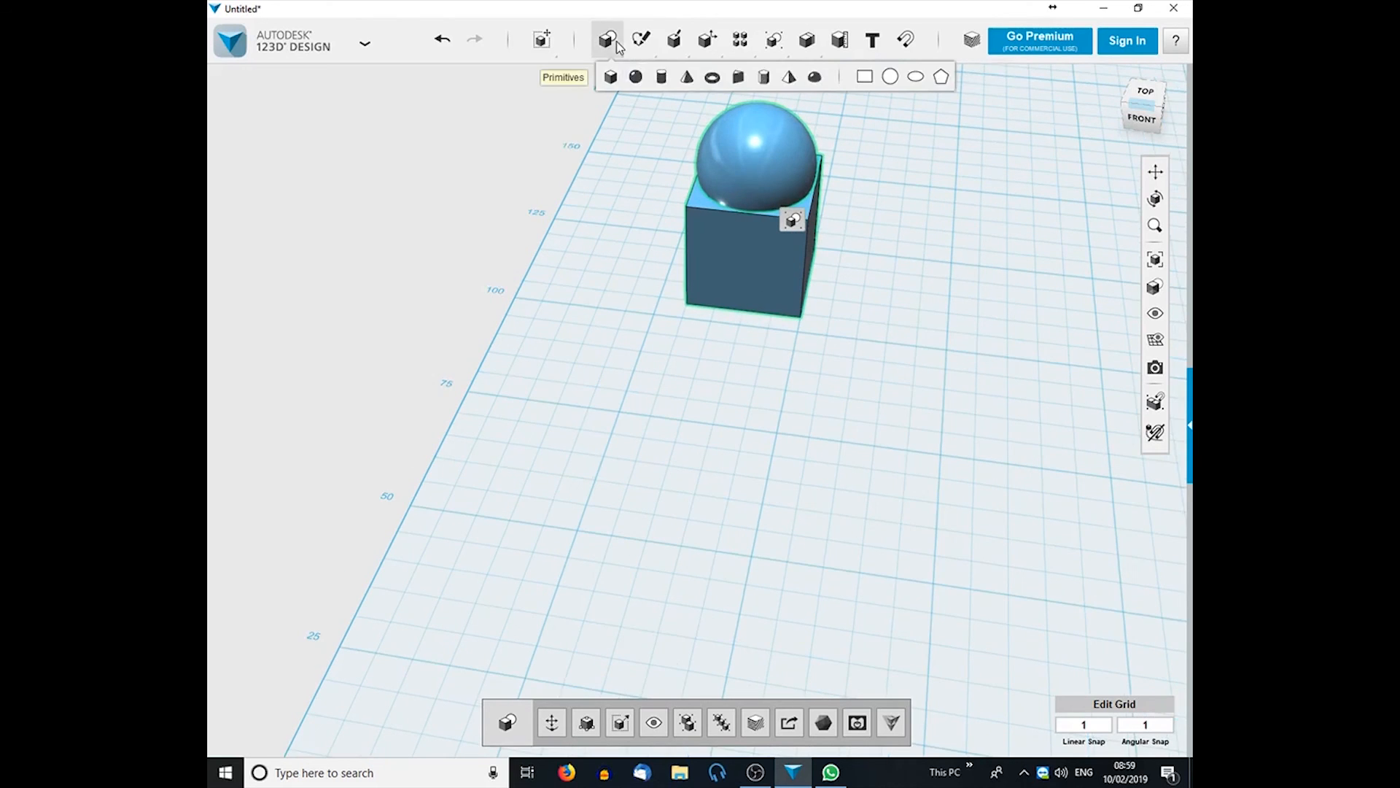